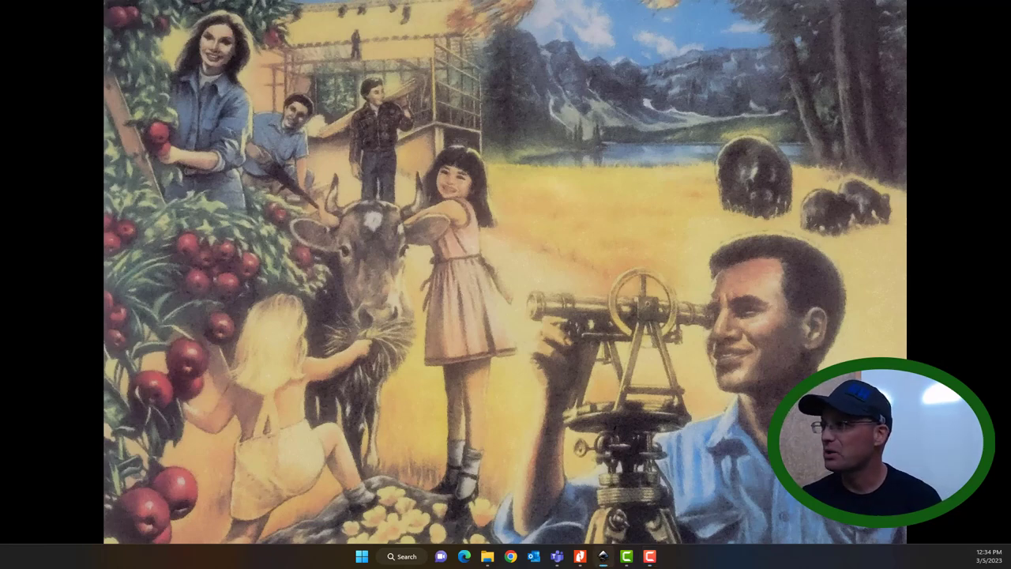
# Switch to the weekly planner drawing in Inkscape and add a layer named Text-Title above the current layer.
pyautogui.click(602, 556)
pyautogui.moveTo(395, 6); pyautogui.dragTo(506, 4)
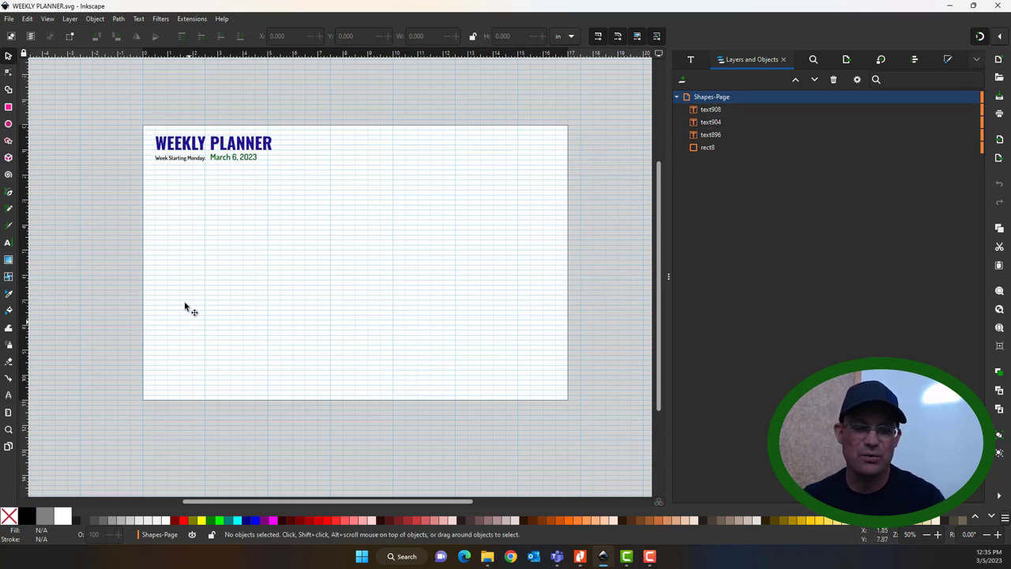
pyautogui.click(683, 79)
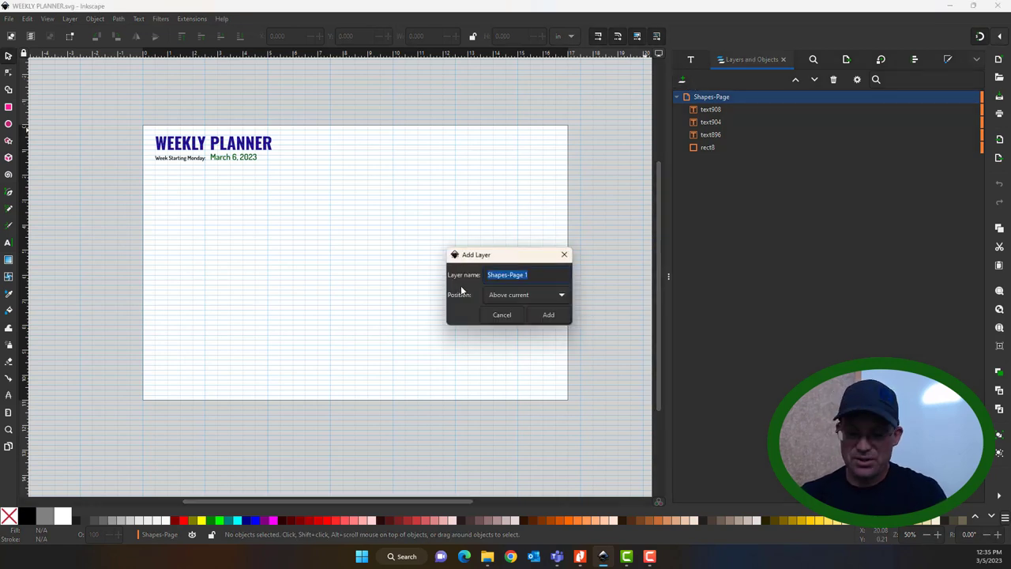
pyautogui.write('Text')
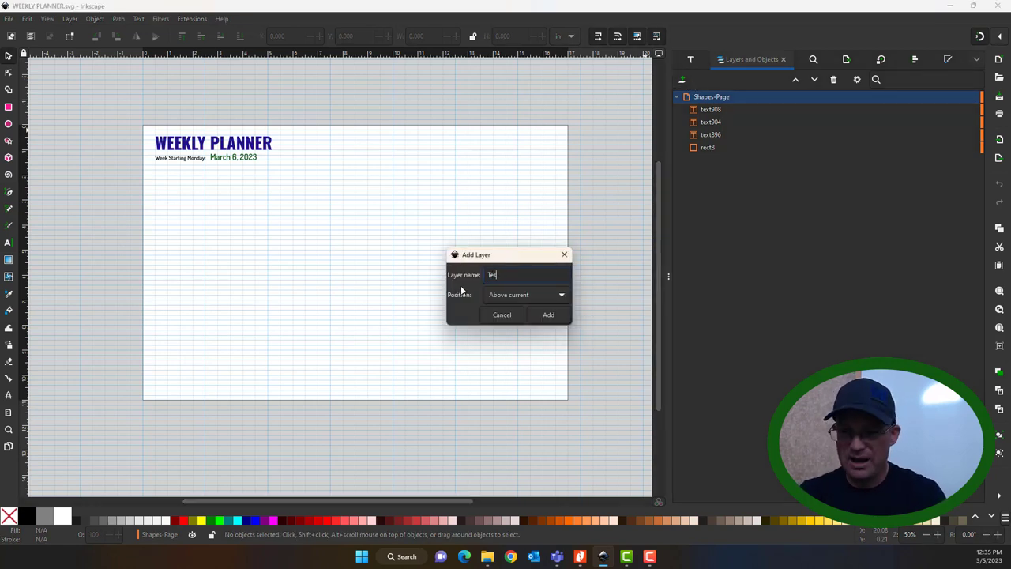
pyautogui.write('-Title')
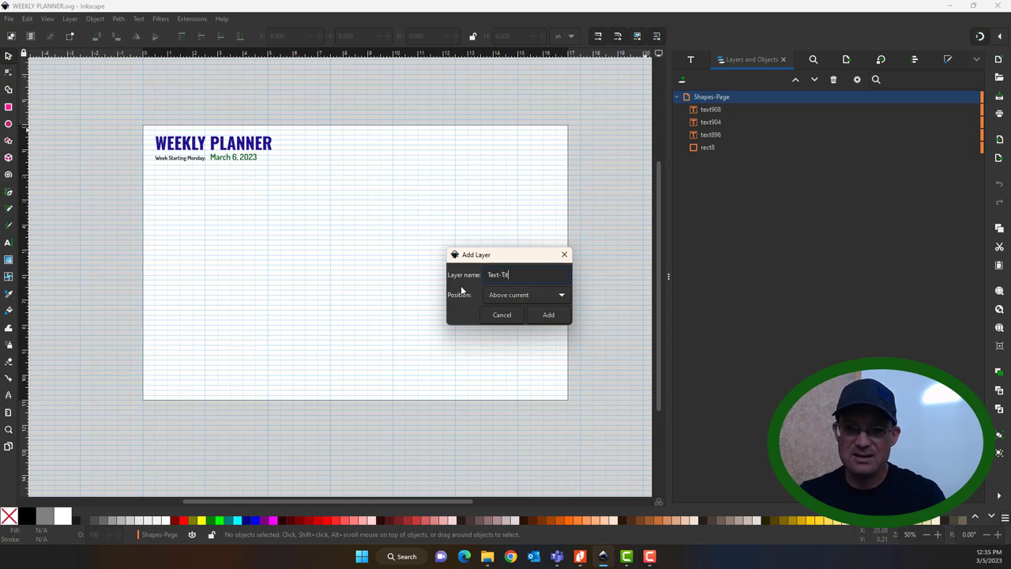
pyautogui.click(556, 317)
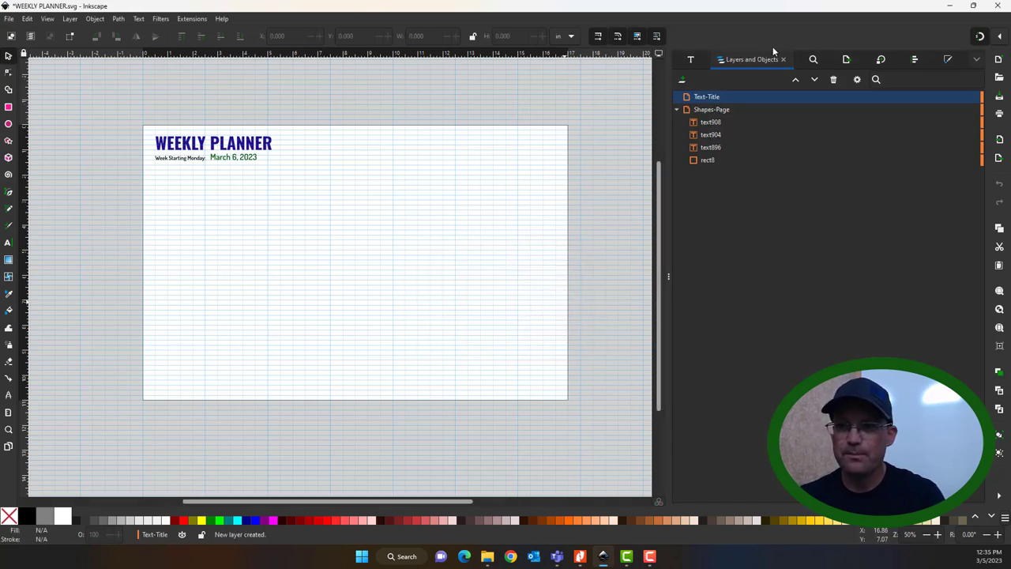
# Add another layer named Text-Regular above the current layer.
pyautogui.click(695, 60)
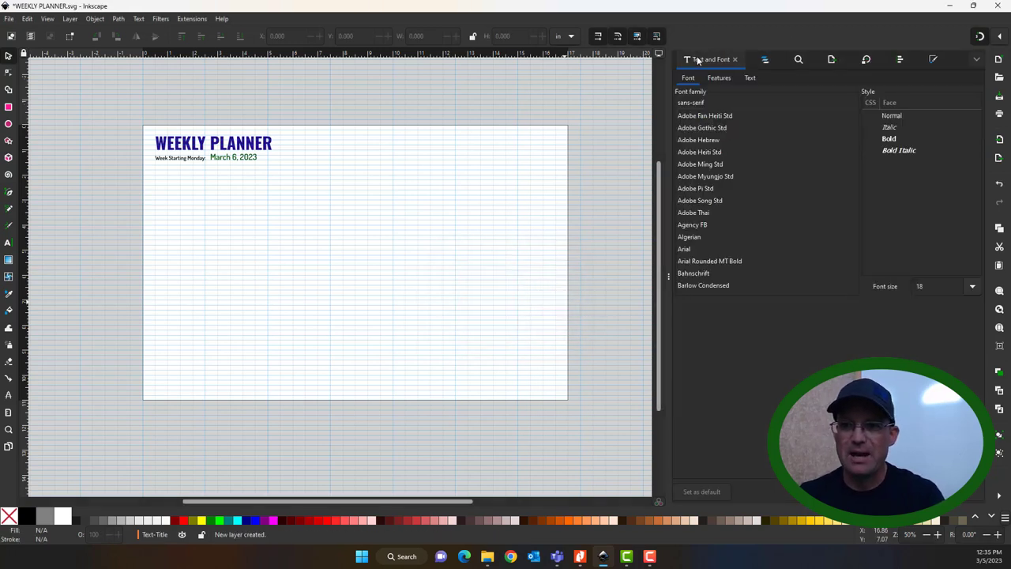
pyautogui.click(764, 60)
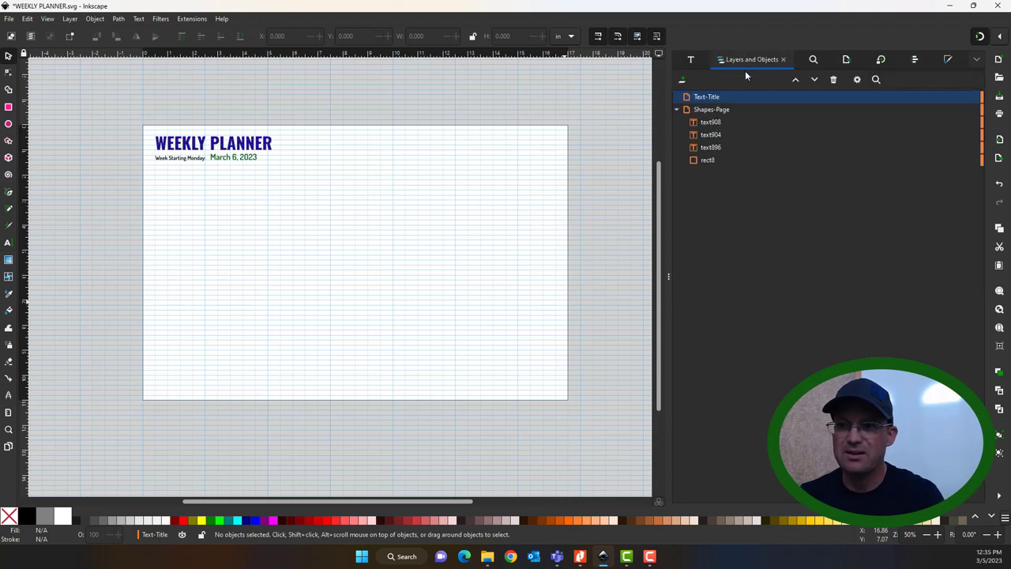
pyautogui.click(681, 80)
pyautogui.write('Text')
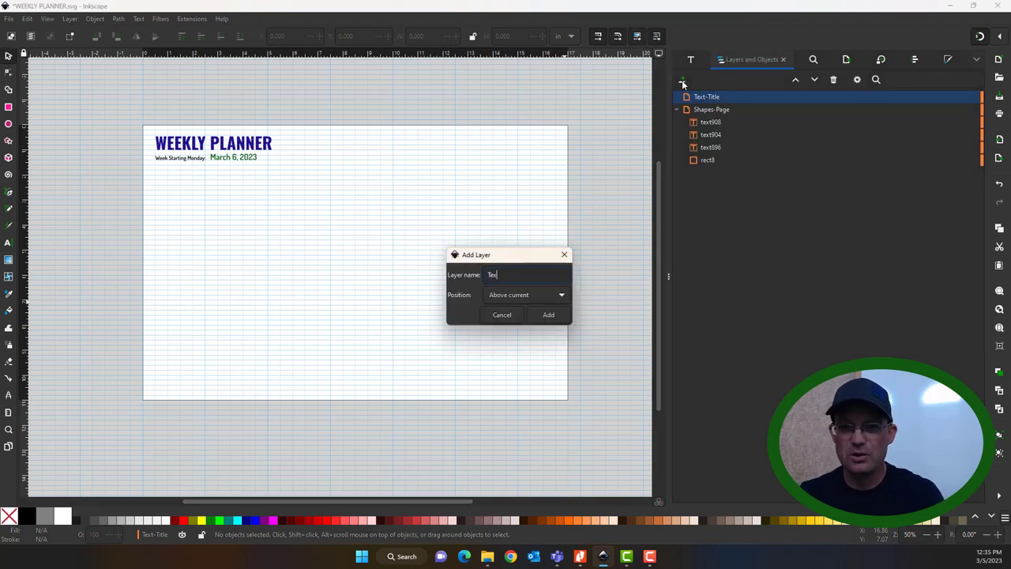
pyautogui.write('-REgular')
pyautogui.press('BackSpace')
pyautogui.press('BackSpace')
pyautogui.press('BackSpace')
pyautogui.press('BackSpace')
pyautogui.press('BackSpace')
pyautogui.press('BackSpace')
pyautogui.write('eg')
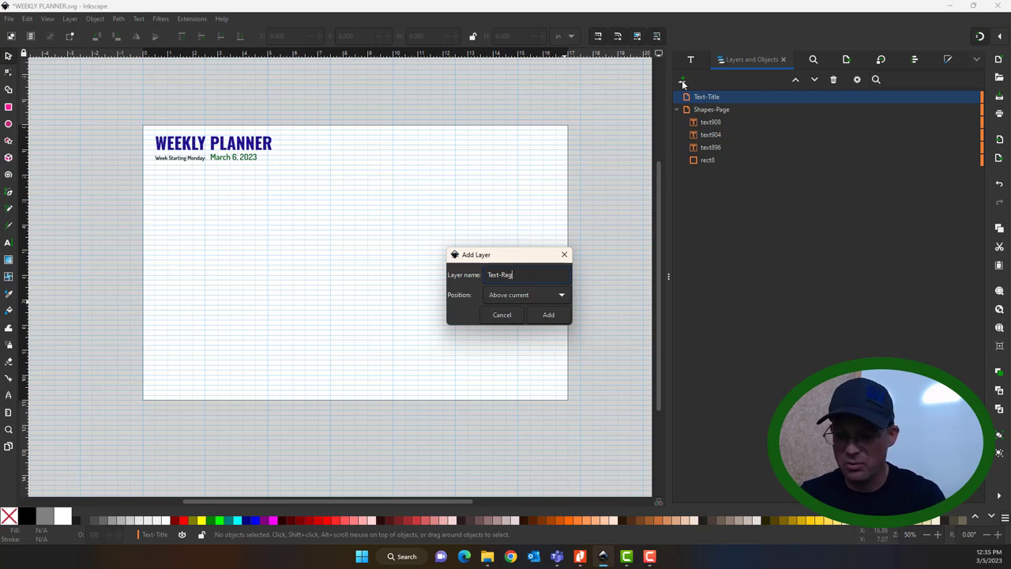
pyautogui.write('ular')
pyautogui.click(547, 314)
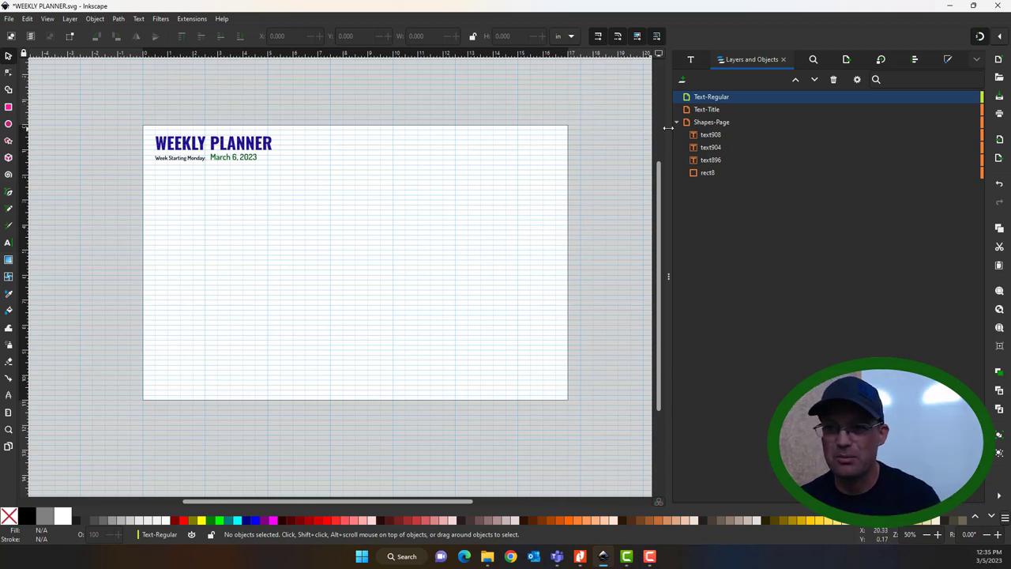
# Move the Text-Title layer above Text-Regular and put the three text objects from Shapes-Page into Text-Title.
pyautogui.click(720, 109)
pyautogui.moveTo(757, 109); pyautogui.dragTo(704, 88)
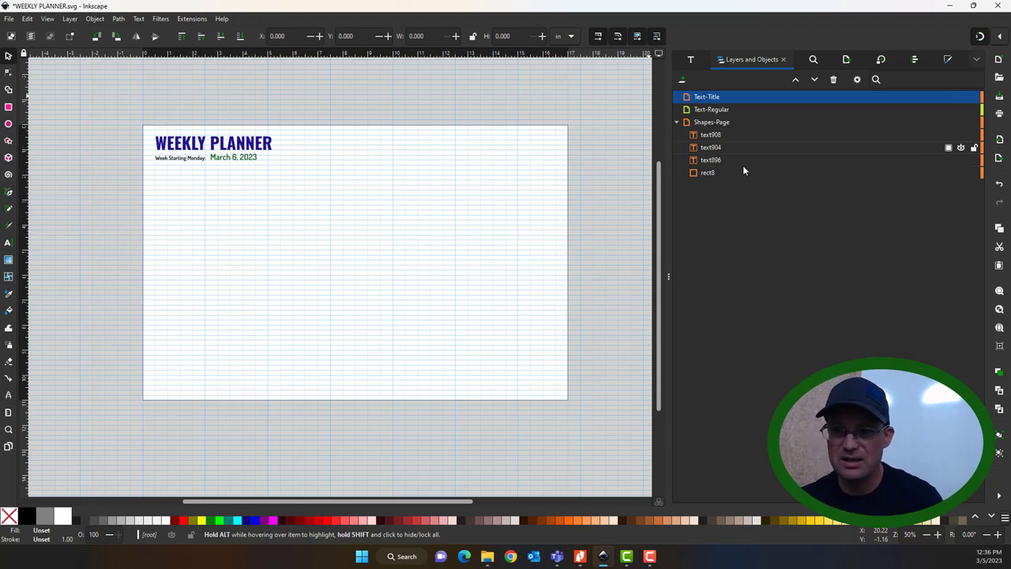
pyautogui.click(715, 136)
pyautogui.click(716, 148)
pyautogui.click(715, 137)
pyautogui.keyDown('shift'); pyautogui.click(716, 162); pyautogui.keyUp('shift')
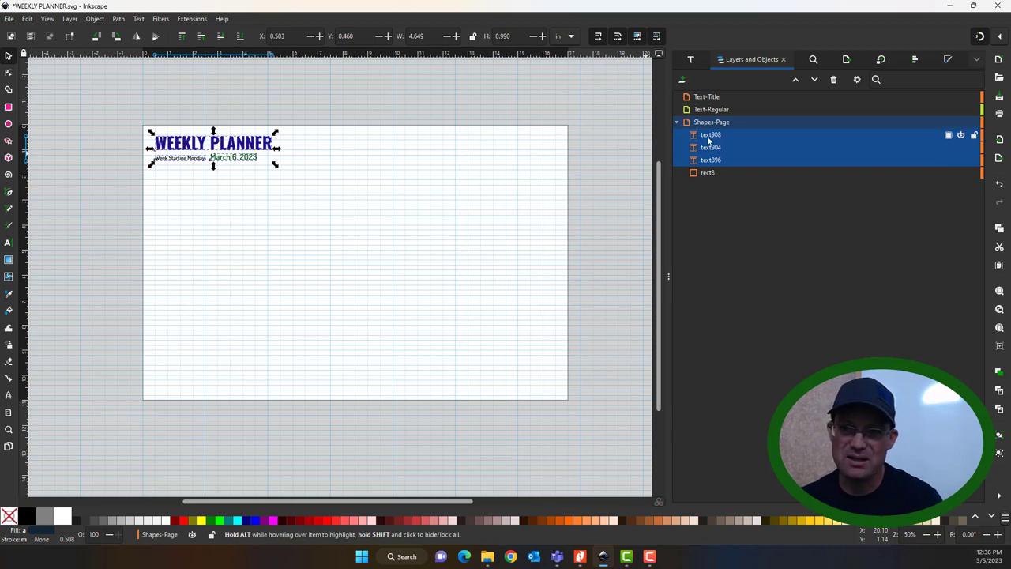
pyautogui.moveTo(713, 140); pyautogui.dragTo(772, 99)
# Move the "Week Starting Monday:" label and the date text from the Text-Title layer into Text-Regular.
pyautogui.click(709, 121)
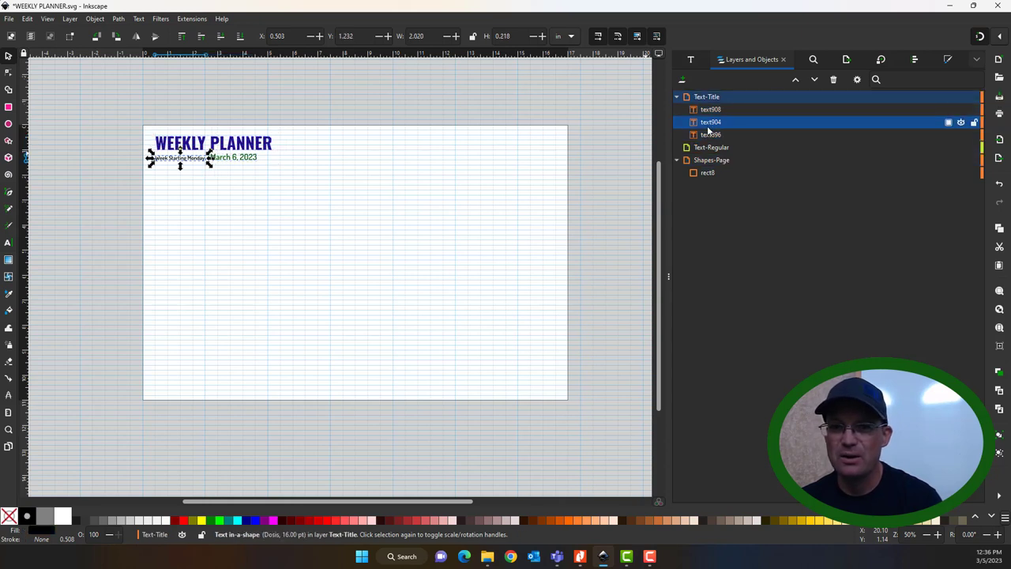
pyautogui.keyDown('shift'); pyautogui.click(706, 134); pyautogui.keyUp('shift')
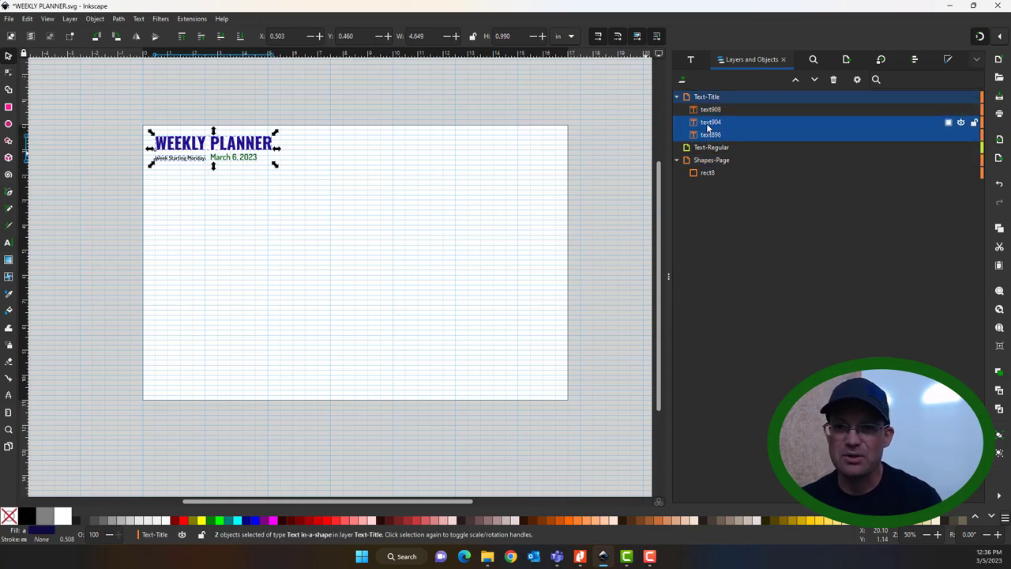
pyautogui.click(710, 124)
pyautogui.keyDown('shift'); pyautogui.click(710, 112); pyautogui.keyUp('shift')
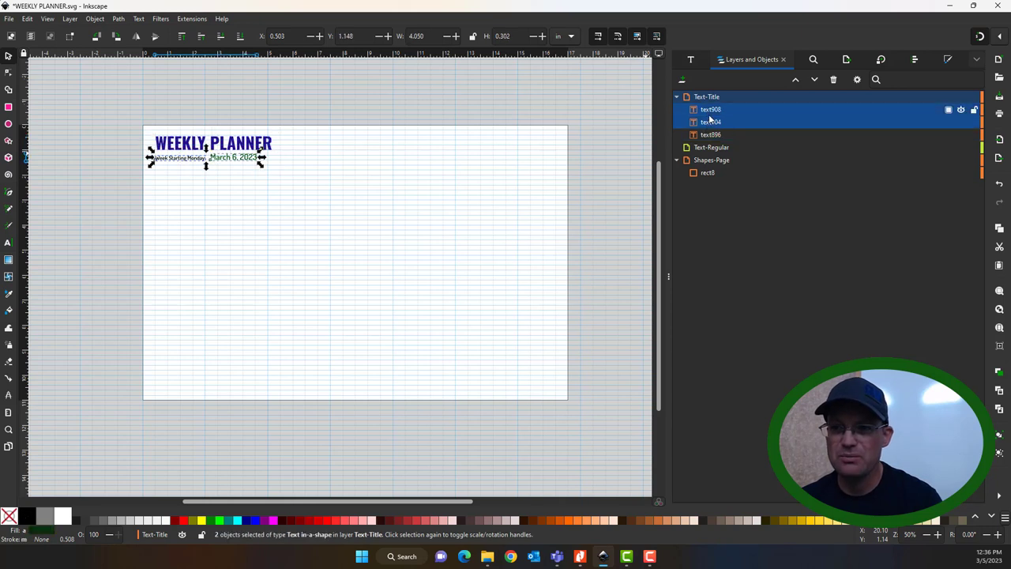
pyautogui.moveTo(710, 116); pyautogui.dragTo(729, 150)
# Check the Text-Regular and Text-Title layers by toggling their visibility, lock the Shapes-Page layer, and clear the selection.
pyautogui.click(961, 124)
pyautogui.click(961, 124)
pyautogui.click(960, 98)
pyautogui.click(961, 98)
pyautogui.click(961, 98)
pyautogui.click(961, 98)
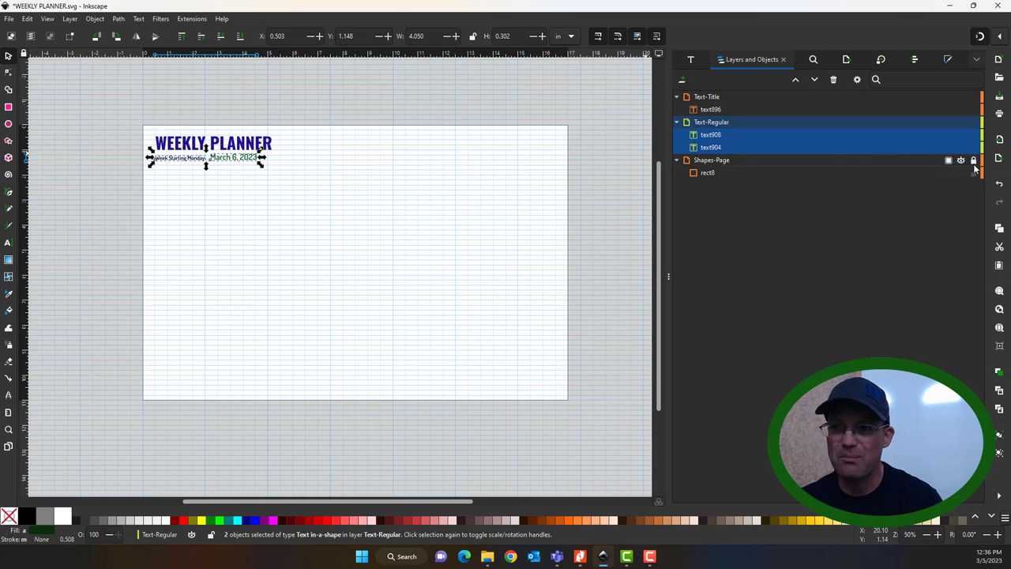
pyautogui.click(422, 252)
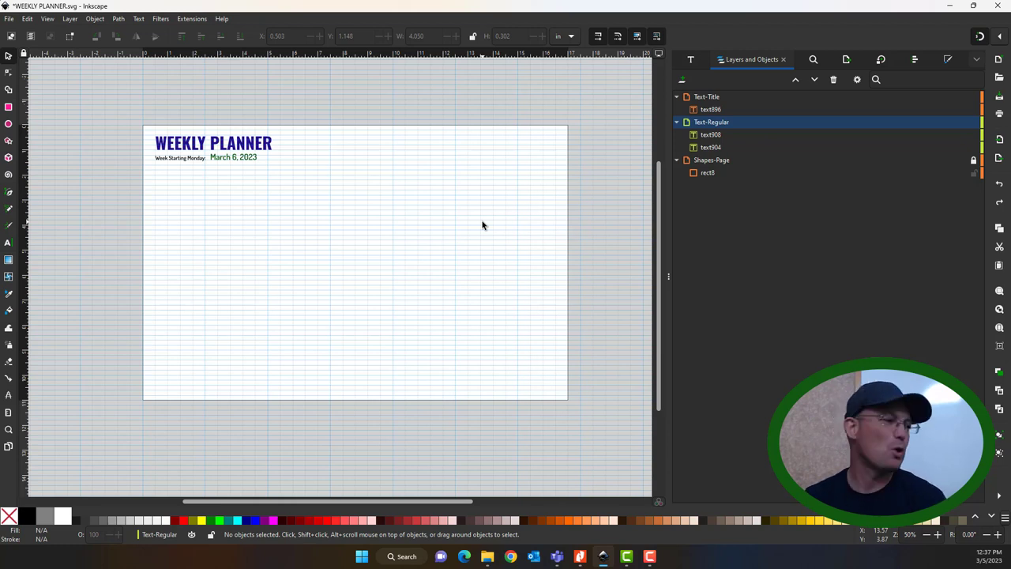
pyautogui.scroll(1, 483, 224)
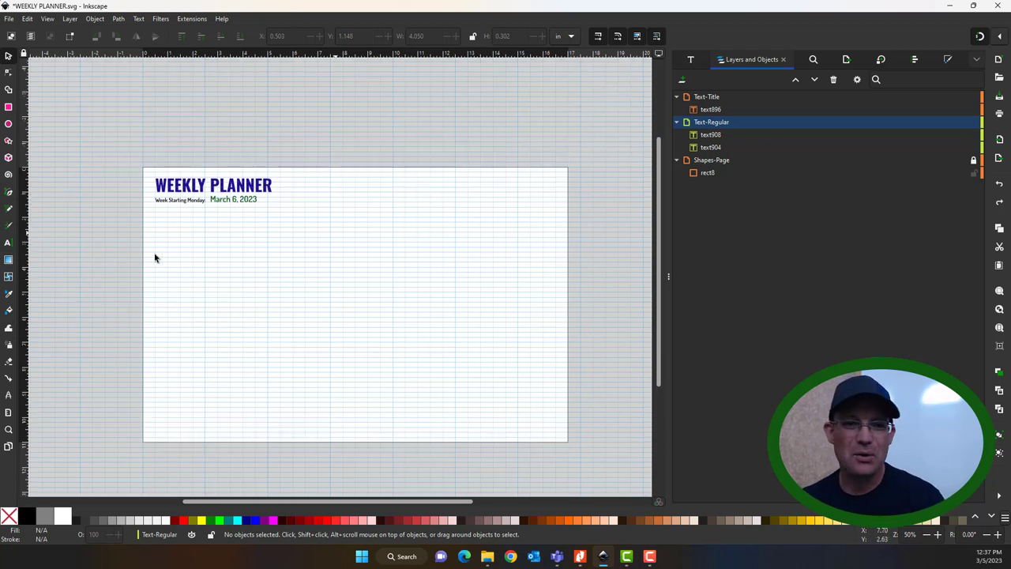
pyautogui.scroll(-2, 321, 275)
pyautogui.scroll(3, 237, 194)
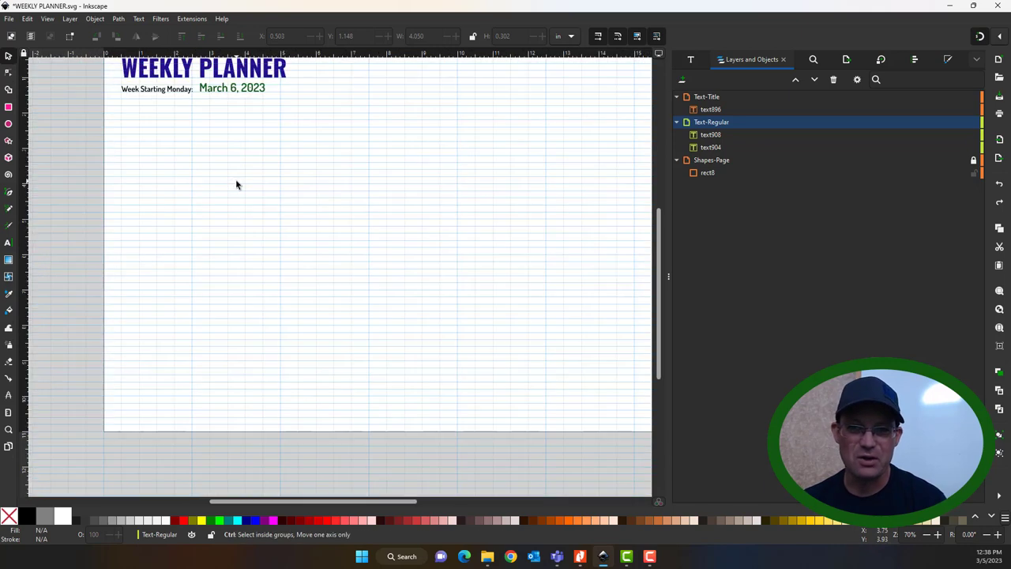
pyautogui.scroll(-4, 241, 199)
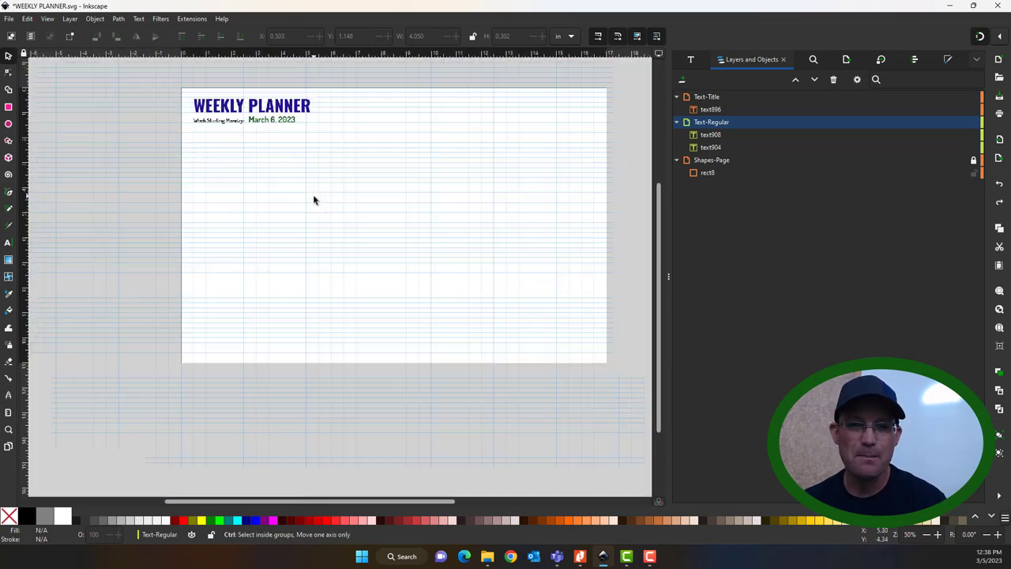
# Duplicate the WEEKLY PLANNER title and place the copy below the date line at about Y 2.06 in.
pyautogui.scroll(4, 214, 150)
pyautogui.moveTo(270, 227); pyautogui.dragTo(264, 230)
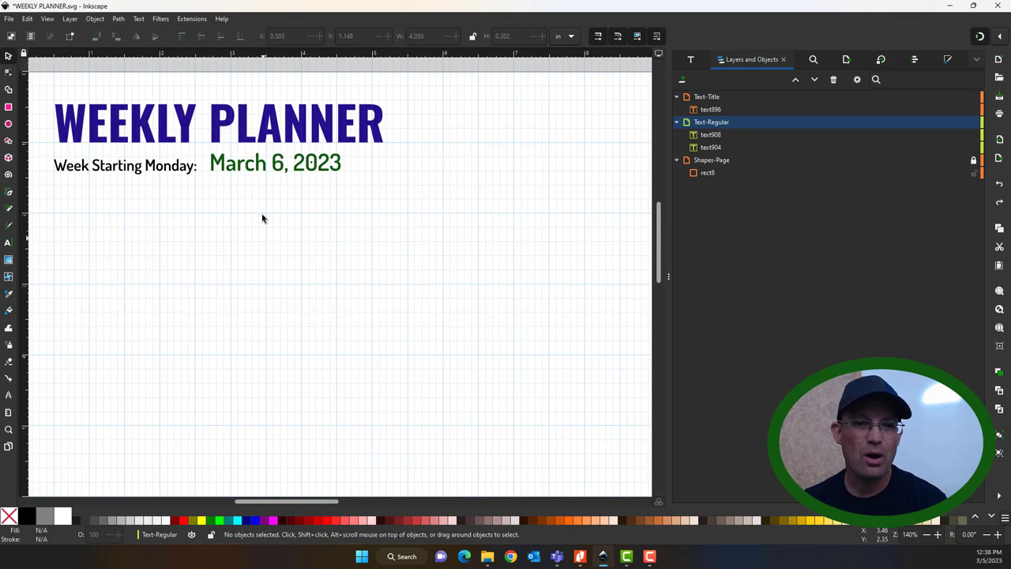
pyautogui.moveTo(271, 282); pyautogui.dragTo(424, 269)
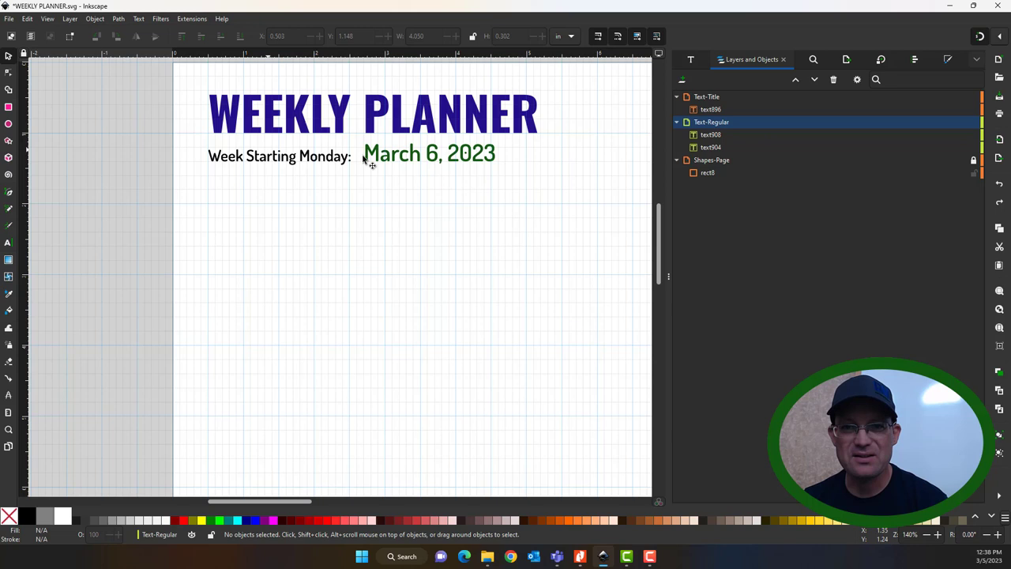
pyautogui.moveTo(535, 335); pyautogui.dragTo(409, 311)
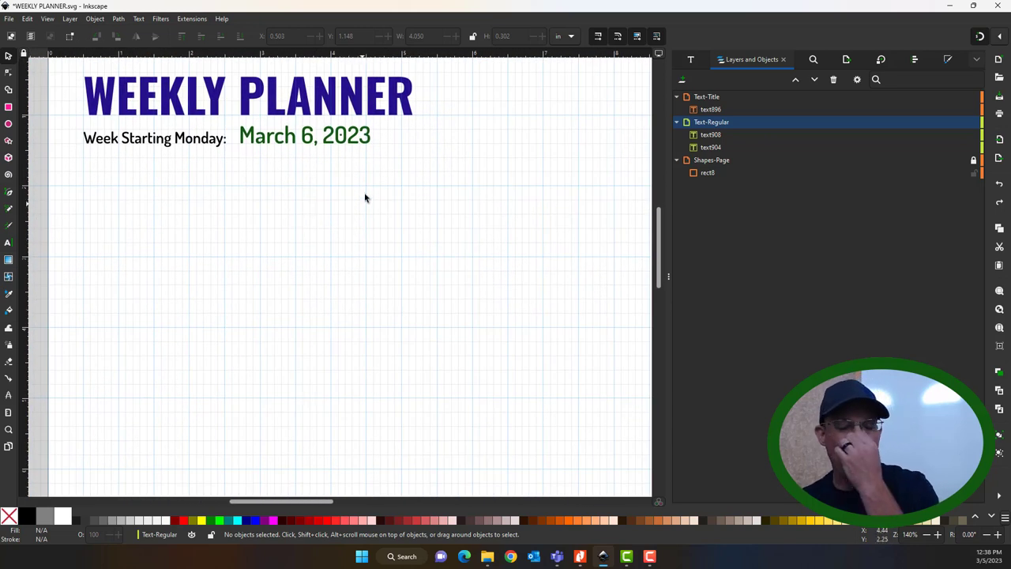
pyautogui.click(229, 104)
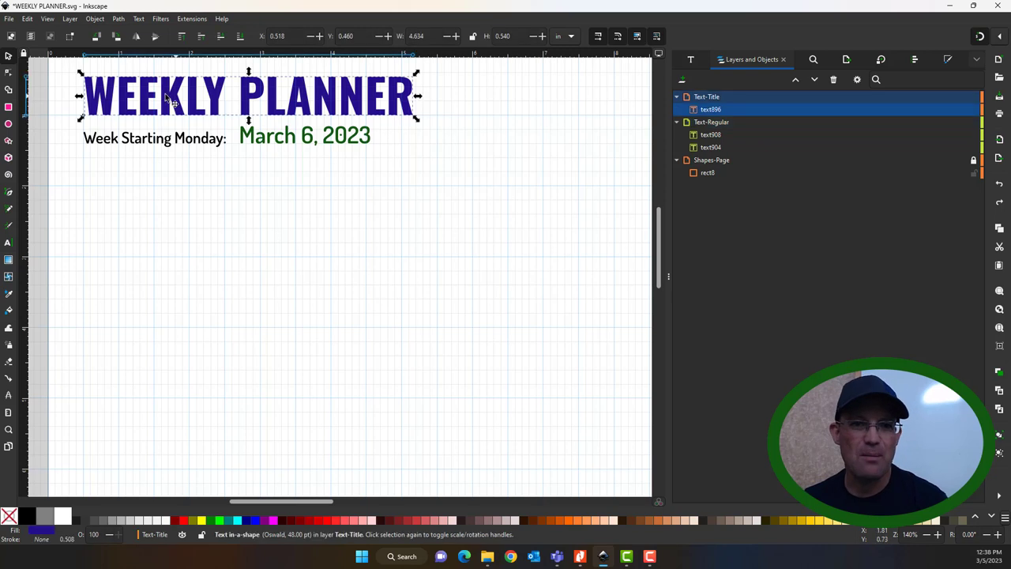
pyautogui.hotkey('ctrl', 'd')
pyautogui.moveTo(144, 89); pyautogui.dragTo(143, 207)
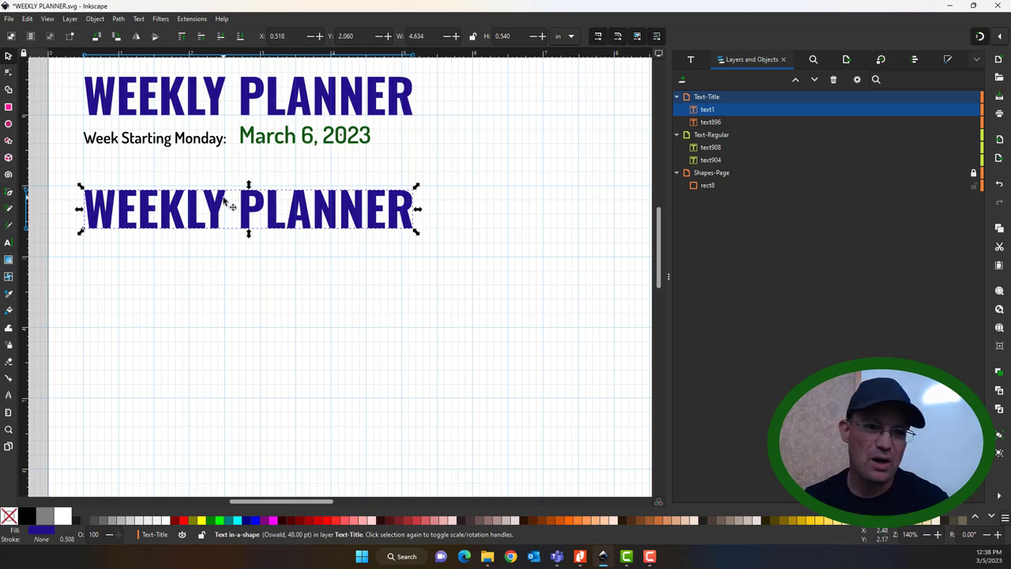
# Set the font size of the duplicated WEEKLY PLANNER title to 24.
pyautogui.click(188, 147)
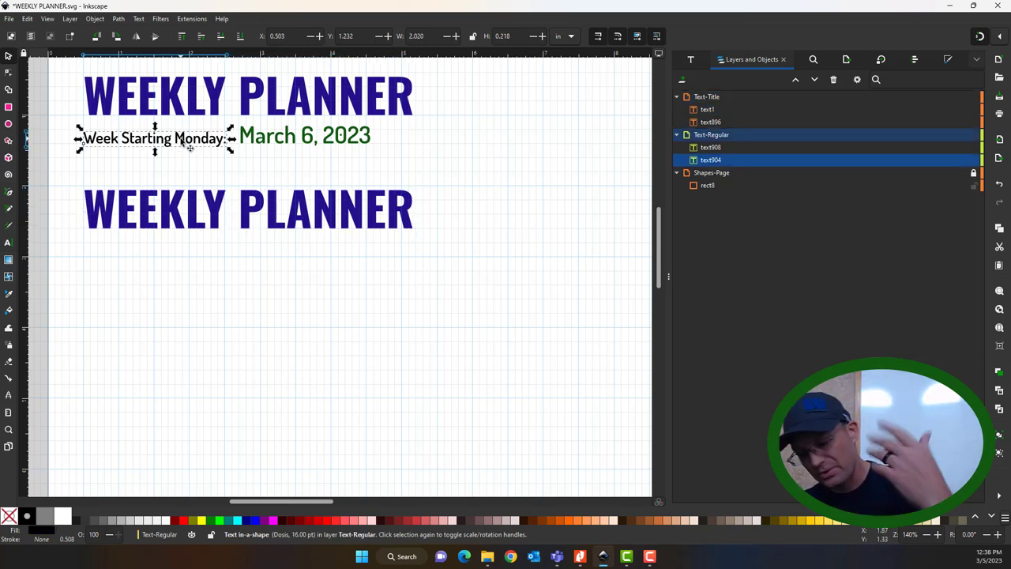
pyautogui.click(225, 228)
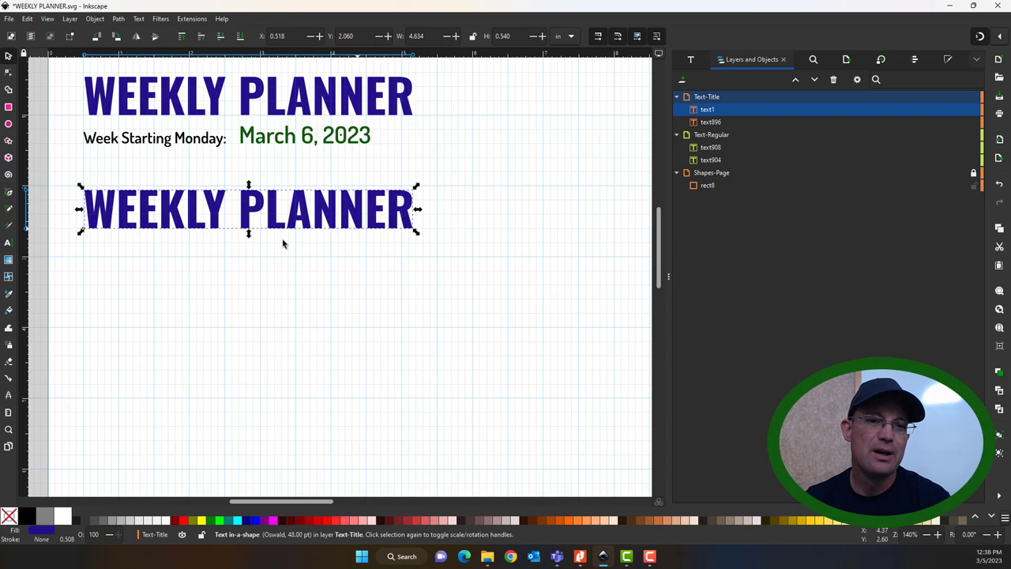
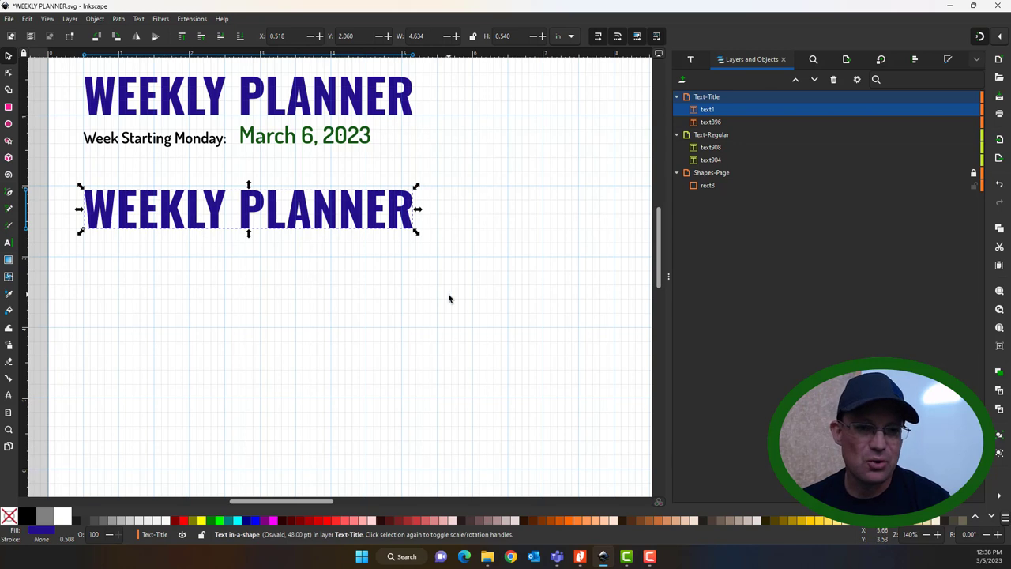
pyautogui.click(450, 296)
pyautogui.click(340, 221)
pyautogui.click(692, 60)
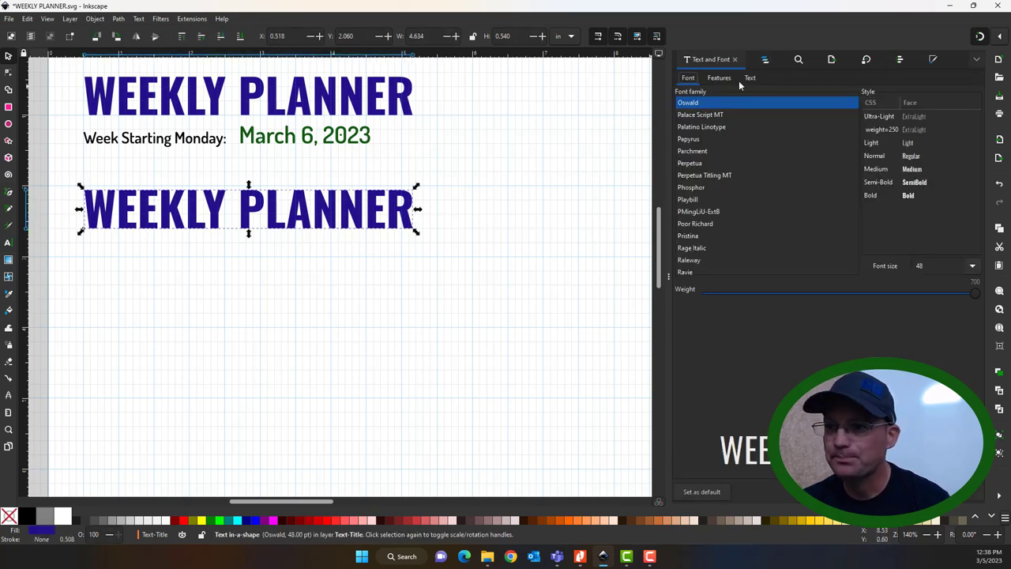
pyautogui.click(972, 266)
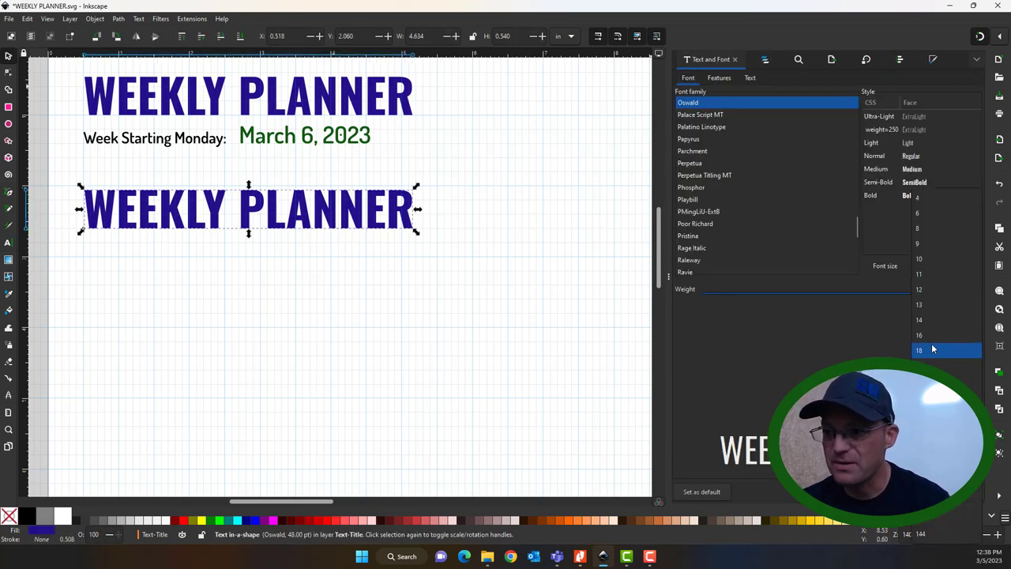
pyautogui.press('Escape')
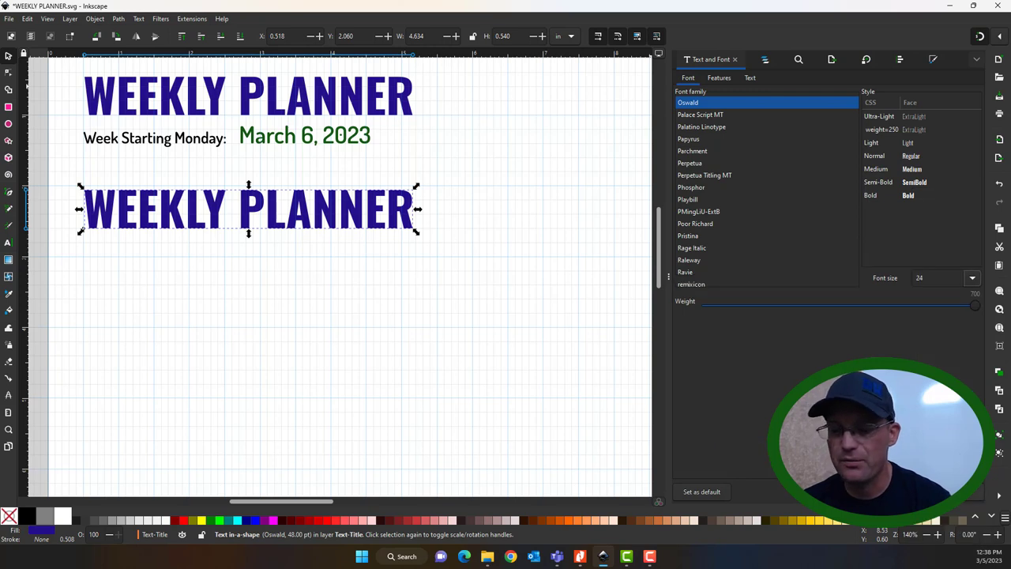
pyautogui.press('Return')
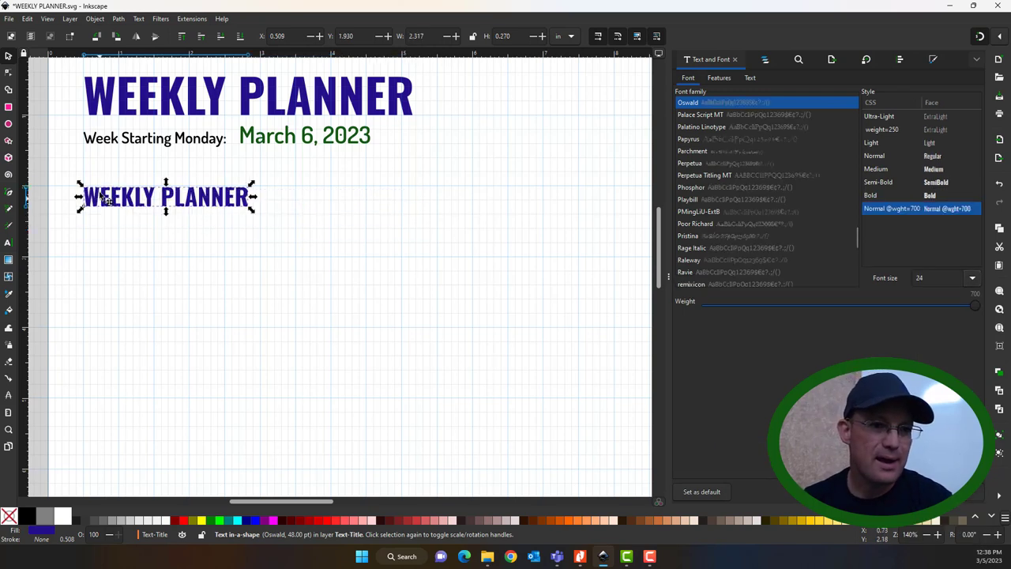
# Reposition the smaller WEEKLY PLANNER copy beneath the "Week Starting Monday:" line at about Y 1.93 in.
pyautogui.moveTo(105, 200); pyautogui.dragTo(124, 183)
pyautogui.click(267, 219)
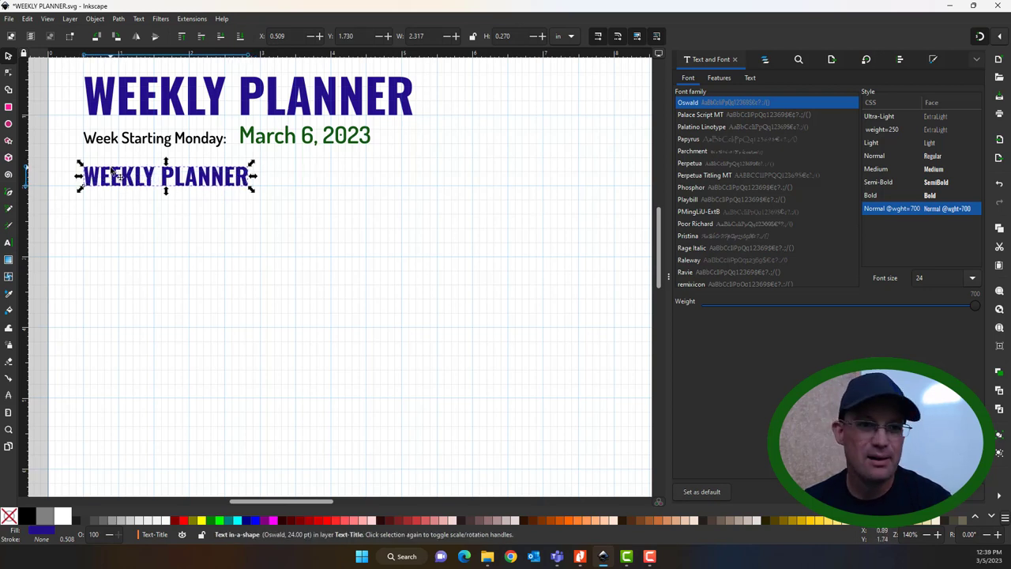
pyautogui.moveTo(116, 175); pyautogui.dragTo(115, 190)
pyautogui.click(423, 199)
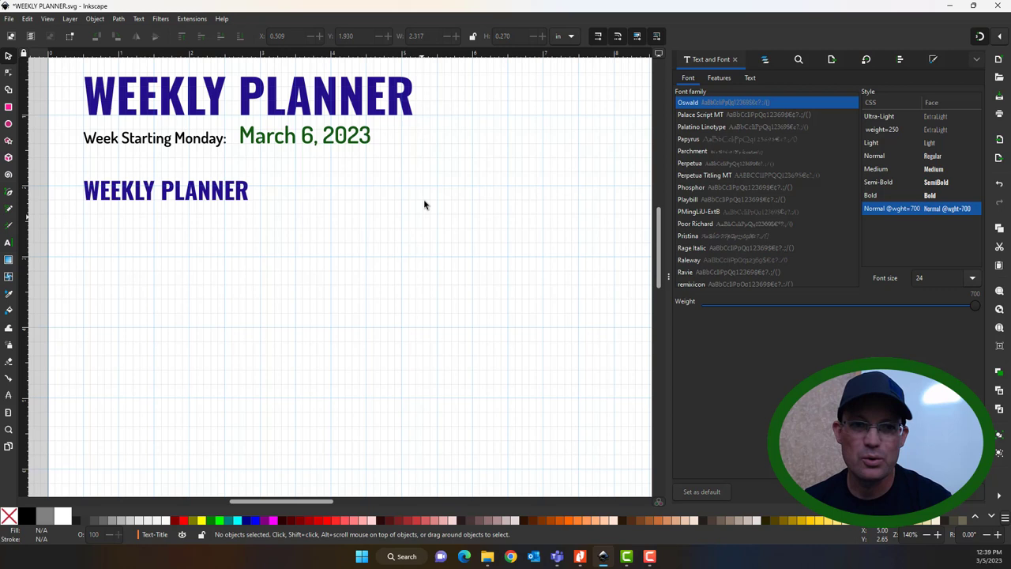
# Change the text of the smaller WEEKLY PLANNER copy beneath the date line to "Monday".
pyautogui.click(187, 195)
pyautogui.click(750, 78)
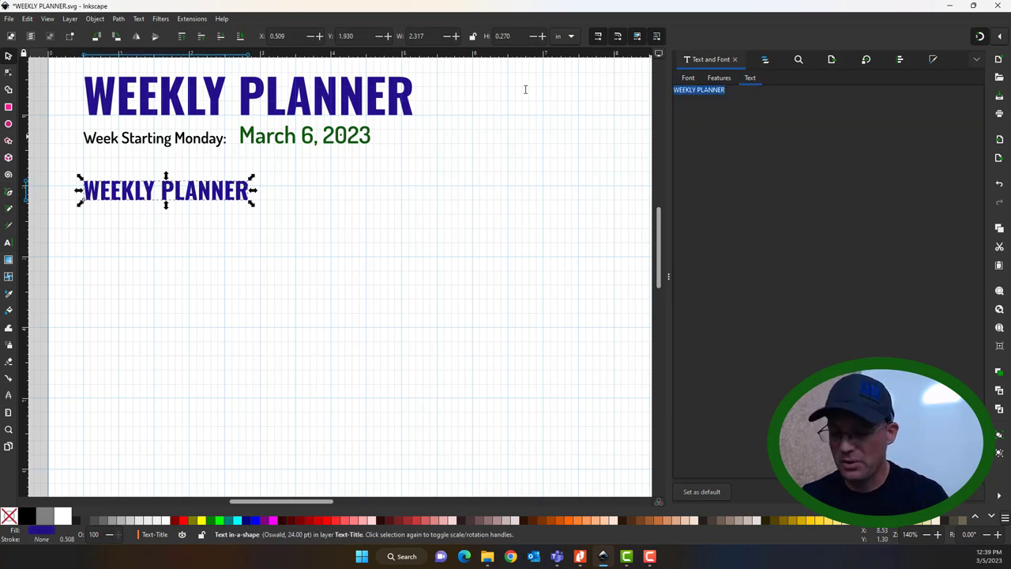
pyautogui.write('Monday')
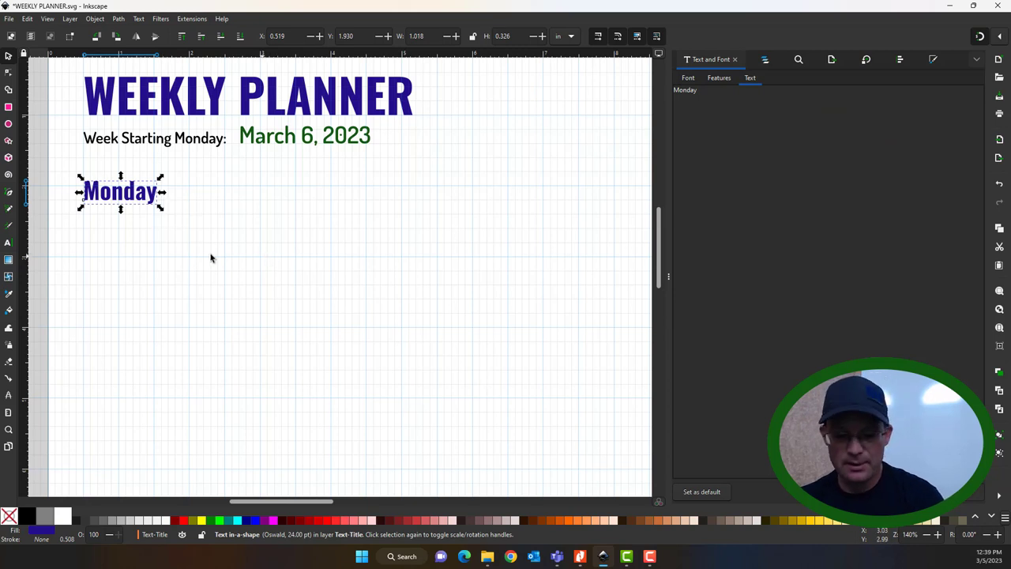
pyautogui.moveTo(80, 192); pyautogui.dragTo(382, 192)
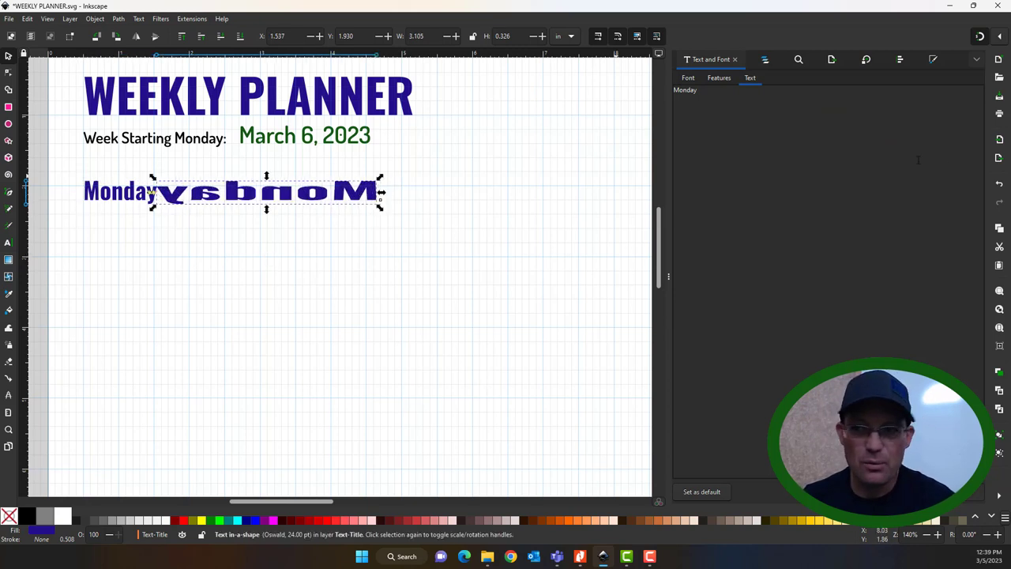
pyautogui.click(1000, 184)
pyautogui.click(443, 250)
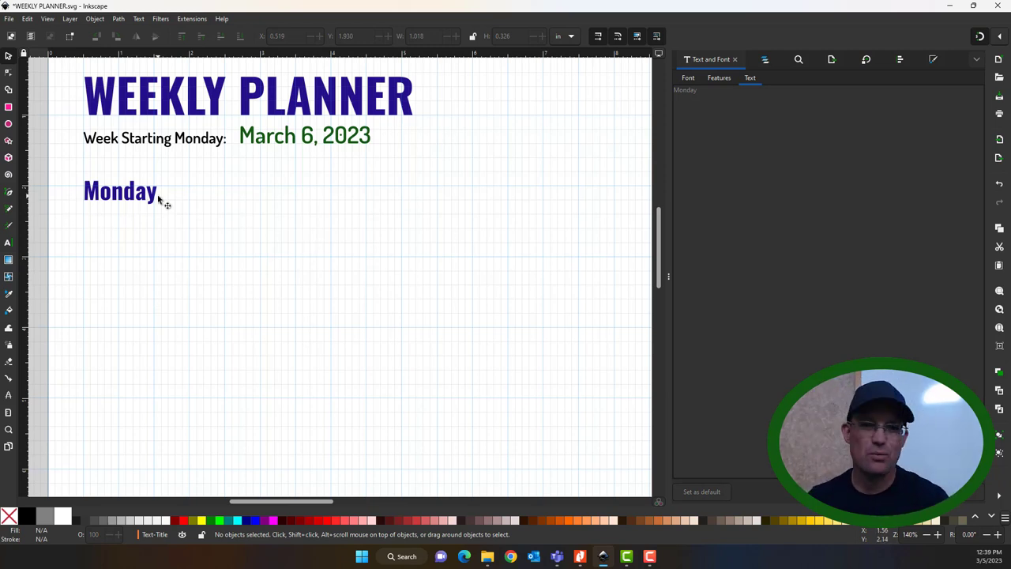
# Duplicate the Monday heading as a "Tuesday" heading on the same row at about X 4.0 in.
pyautogui.click(125, 196)
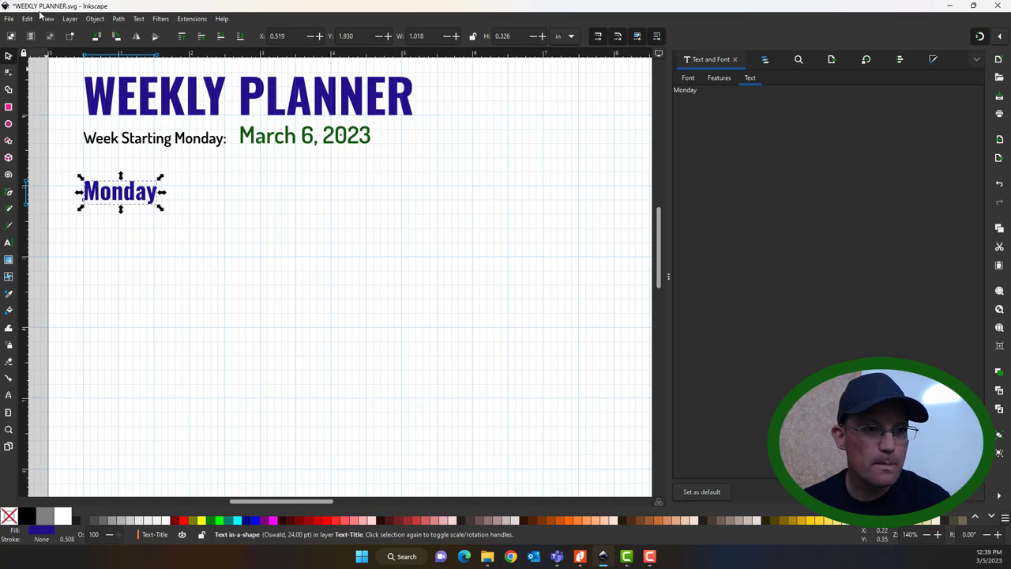
pyautogui.click(9, 19)
pyautogui.moveTo(27, 20)
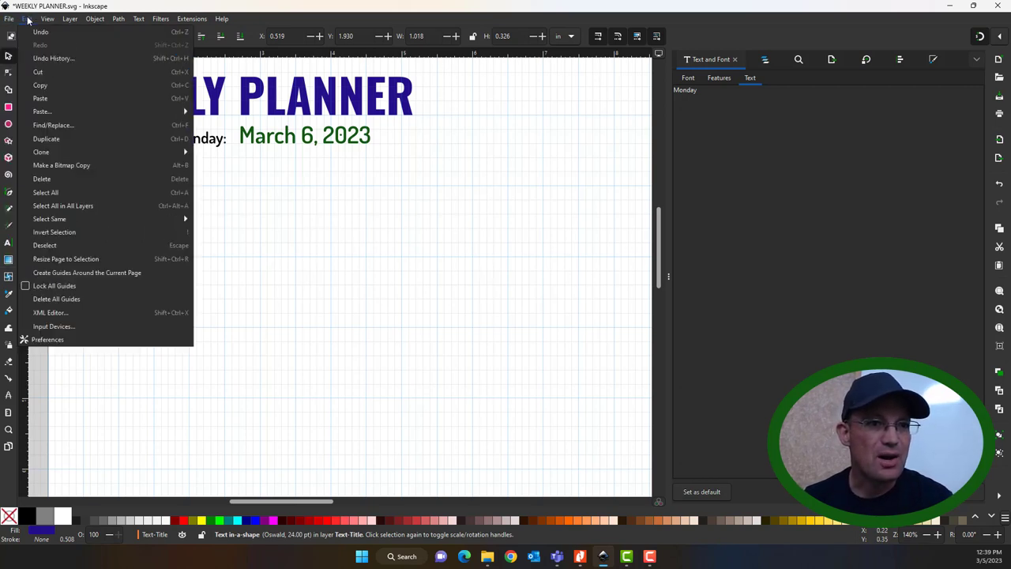
pyautogui.click(50, 139)
pyautogui.moveTo(108, 199); pyautogui.dragTo(345, 199)
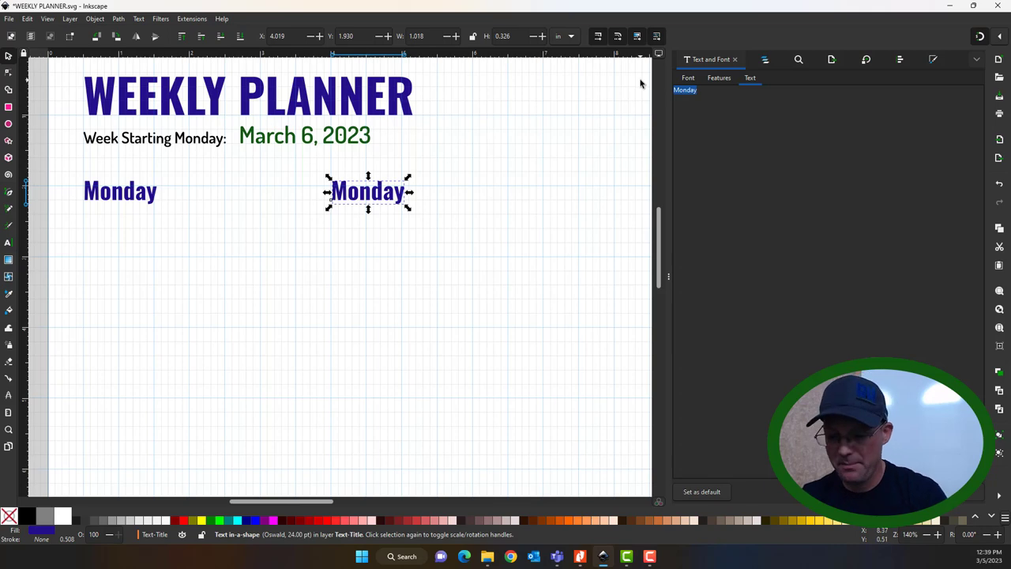
pyautogui.write('Tues')
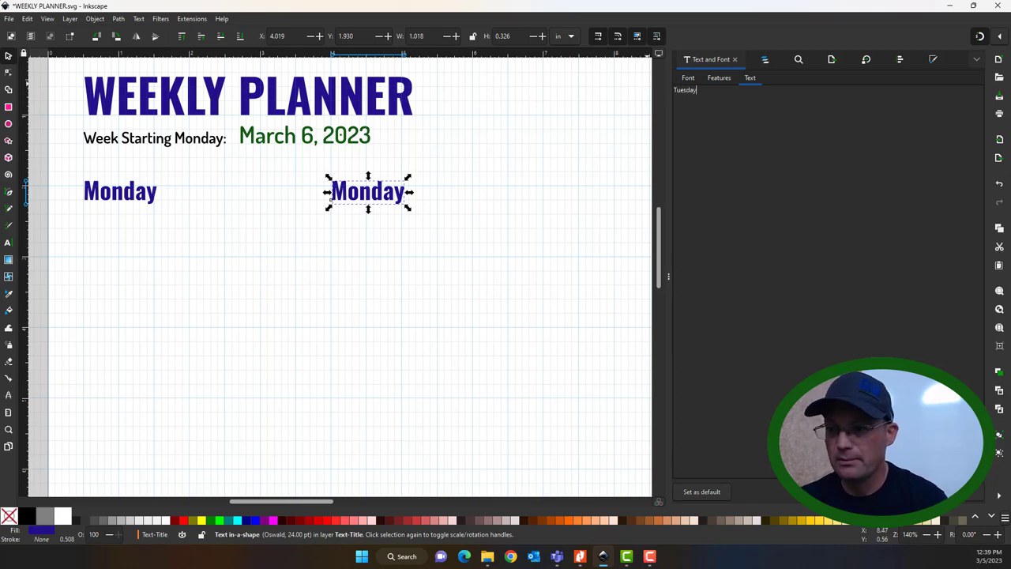
pyautogui.hotkey('ctrl', 'Return')
# Duplicate the Tuesday heading and place the copy on the same row at about X 7.5 in.
pyautogui.scroll(-2, 454, 219)
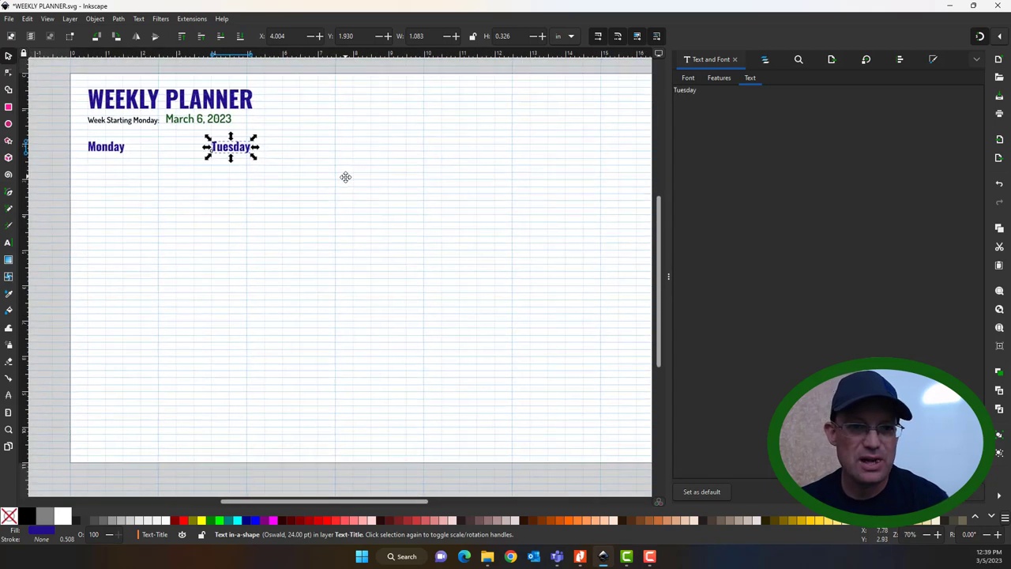
pyautogui.scroll(2, 102, 181)
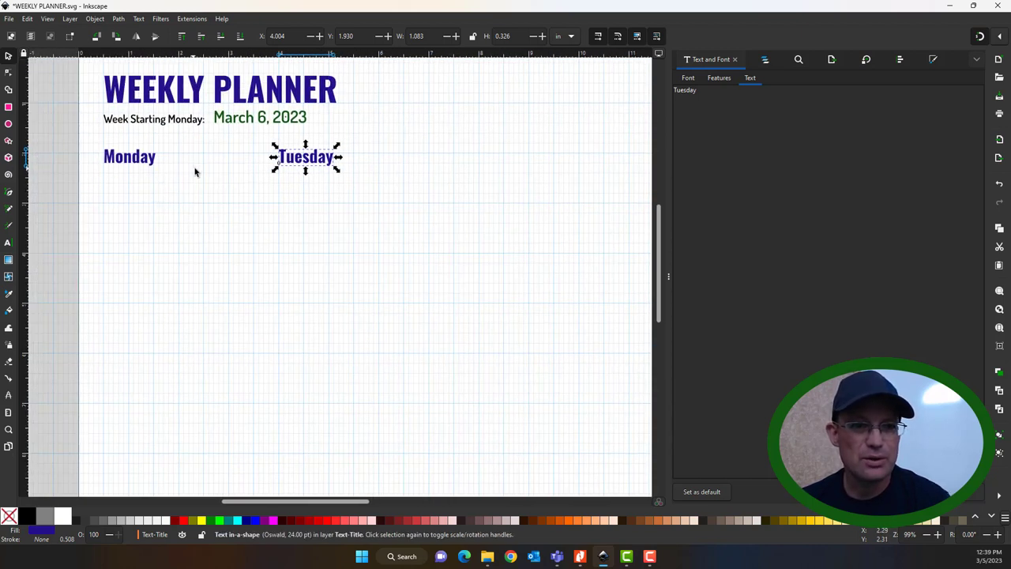
pyautogui.moveTo(278, 158); pyautogui.dragTo(422, 162)
pyautogui.click(282, 162)
pyautogui.click(305, 162)
pyautogui.hotkey('ctrl', 'd')
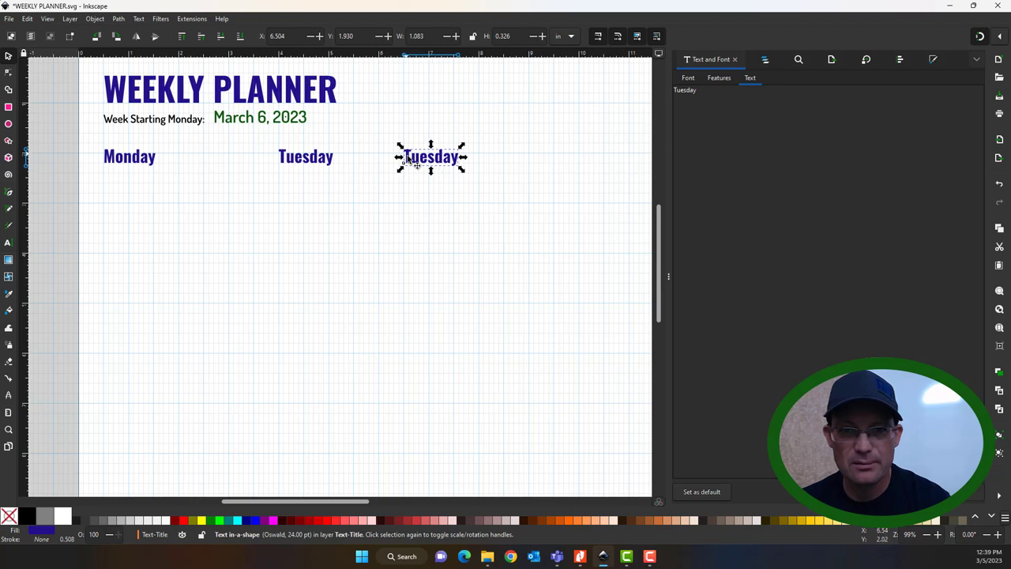
pyautogui.moveTo(420, 161); pyautogui.dragTo(465, 163)
pyautogui.click(513, 204)
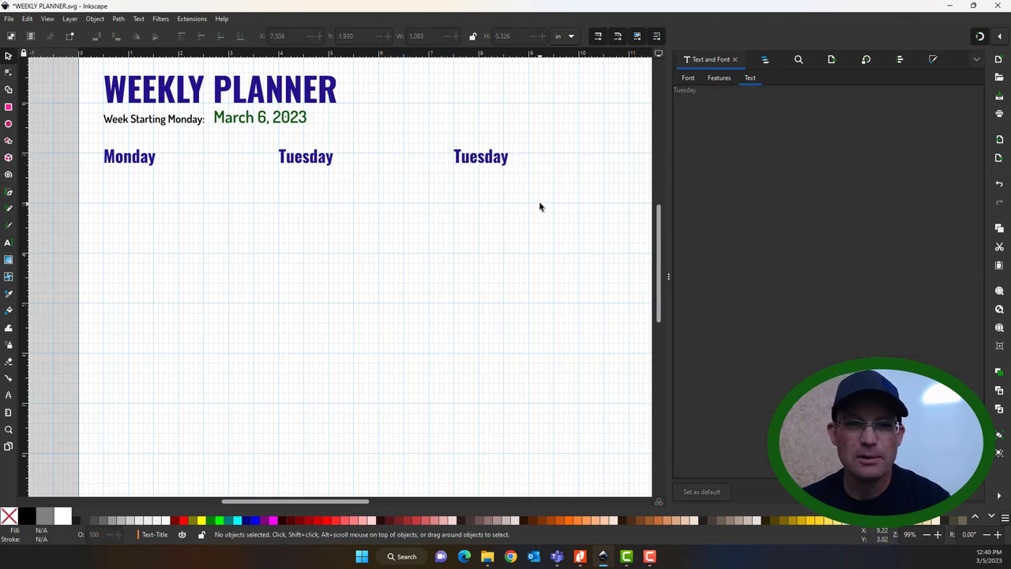
# Change the text of the second Tuesday heading to "Wednesday" and clear the selection.
pyautogui.click(496, 161)
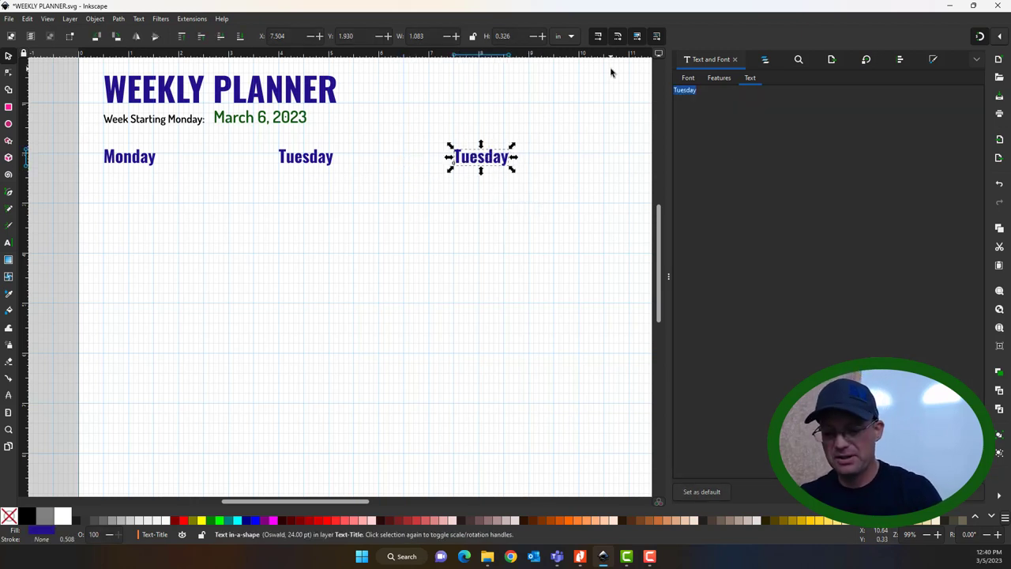
pyautogui.write('Wedn')
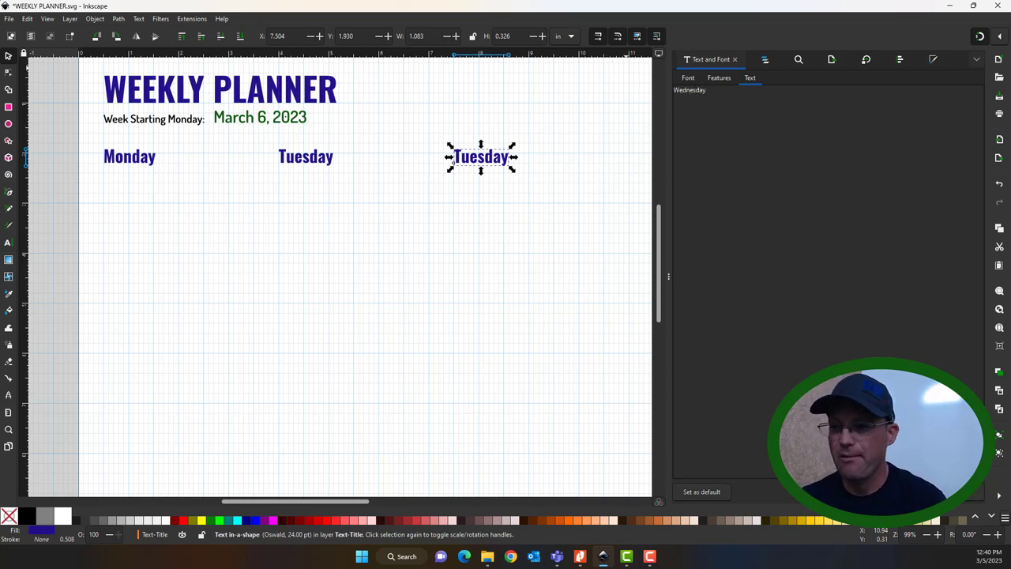
pyautogui.hotkey('ctrl', 'Return')
pyautogui.click(576, 204)
# Duplicate the Monday, Tuesday and Wednesday headings together and place the copies on the same row, starting at about X 11.02 in.
pyautogui.moveTo(580, 207); pyautogui.dragTo(55, 131)
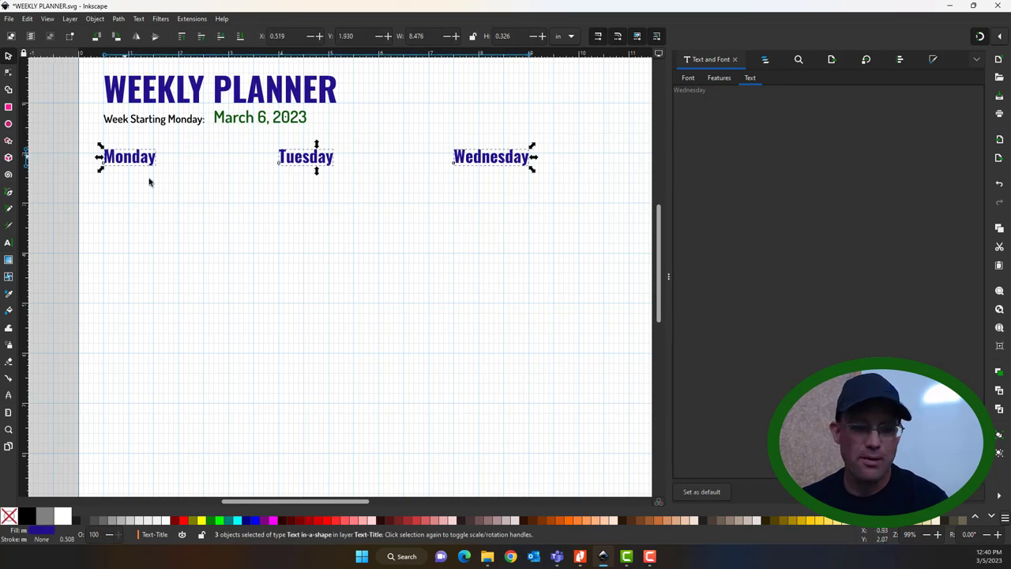
pyautogui.click(30, 20)
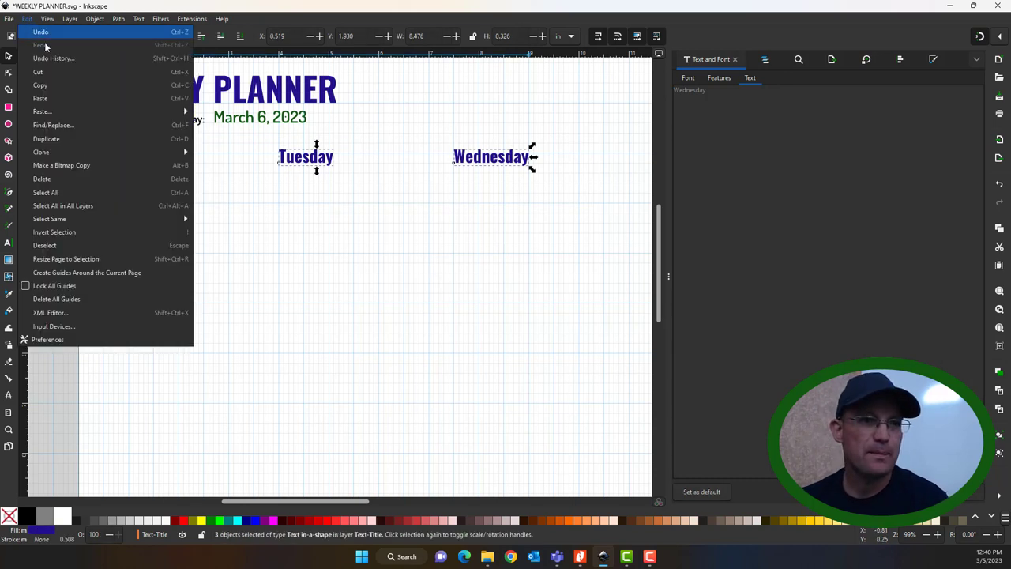
pyautogui.click(49, 139)
pyautogui.moveTo(117, 162); pyautogui.dragTo(656, 163)
pyautogui.hscroll(5, 398, 228)
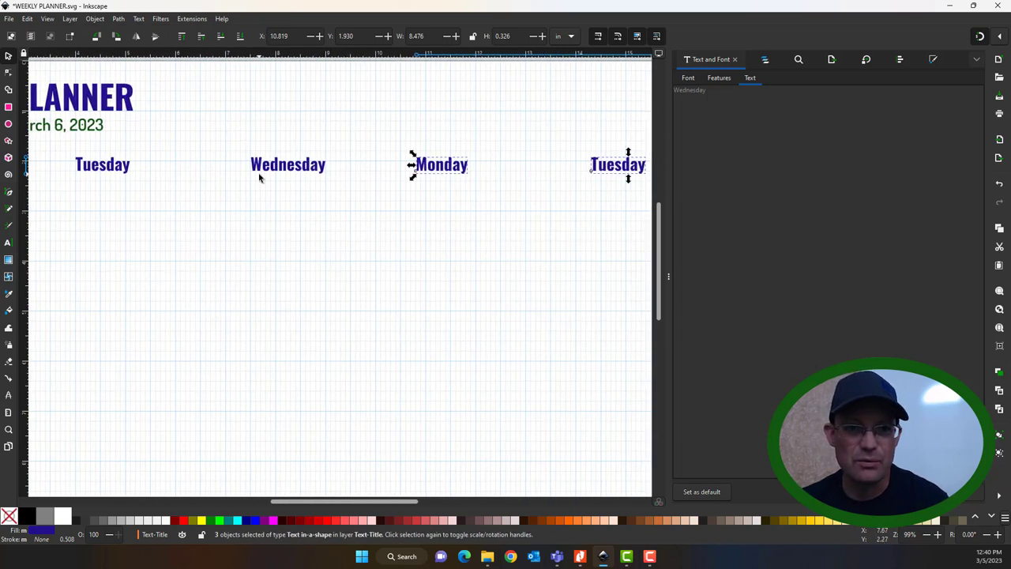
pyautogui.moveTo(435, 167); pyautogui.dragTo(445, 169)
pyautogui.click(470, 236)
# Change the text of the duplicated Monday heading to "Thursday".
pyautogui.moveTo(461, 242); pyautogui.dragTo(319, 264)
pyautogui.scroll(-2, 361, 232)
pyautogui.hscroll(-2, 336, 255)
pyautogui.scroll(-2, 323, 237)
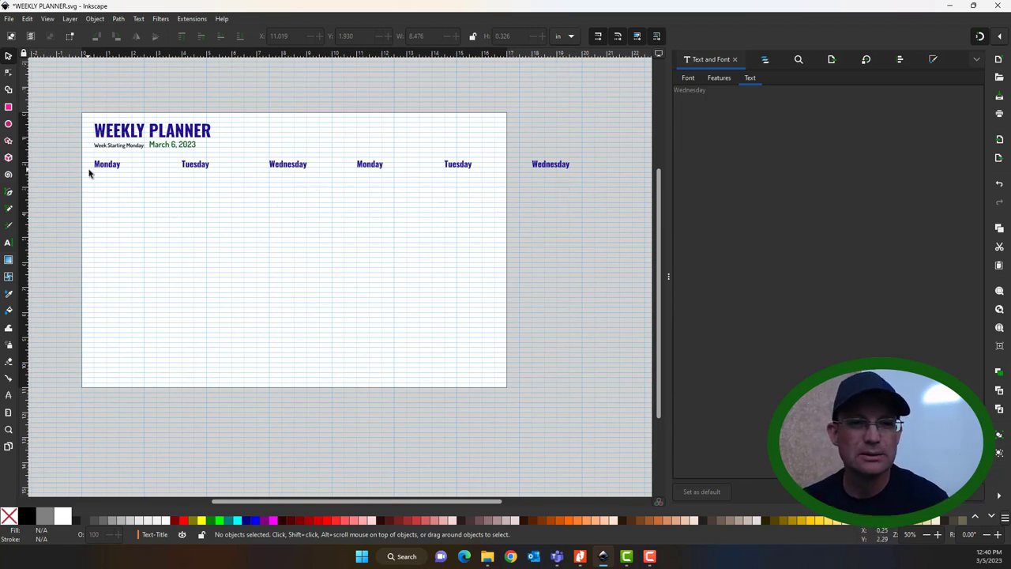
pyautogui.click(370, 167)
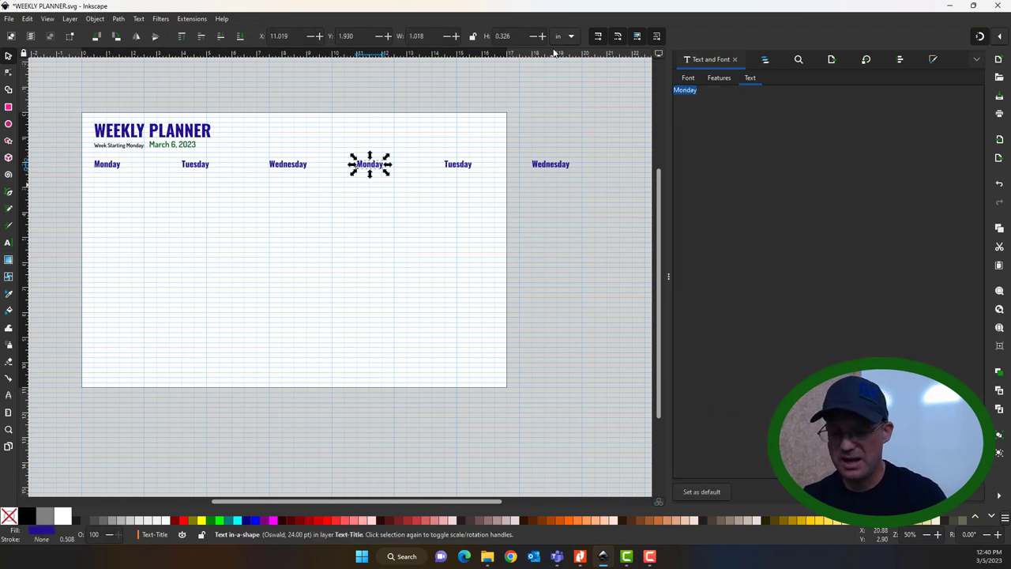
pyautogui.write('Thurs')
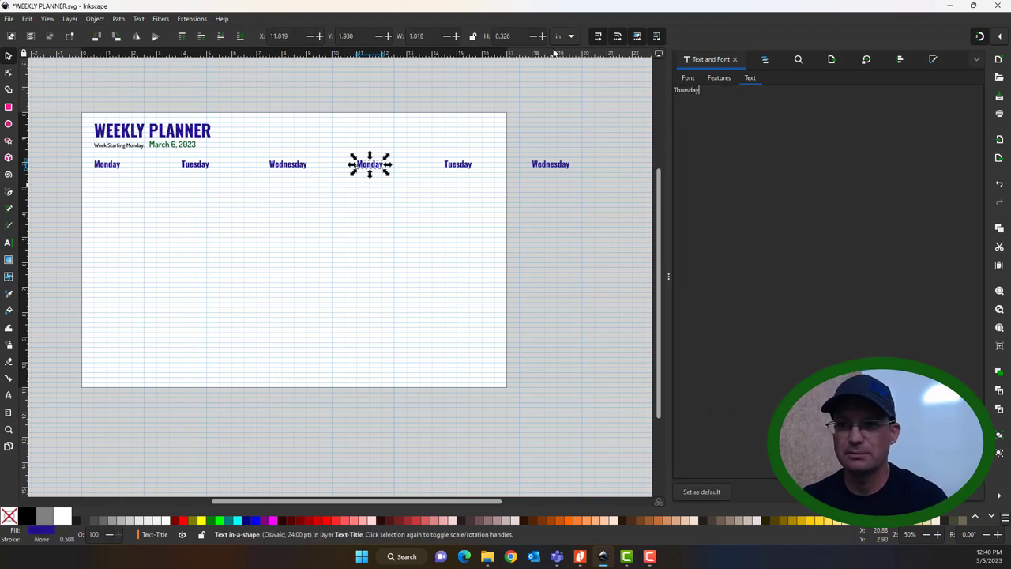
pyautogui.write('day')
pyautogui.hotkey('ctrl', 'Return')
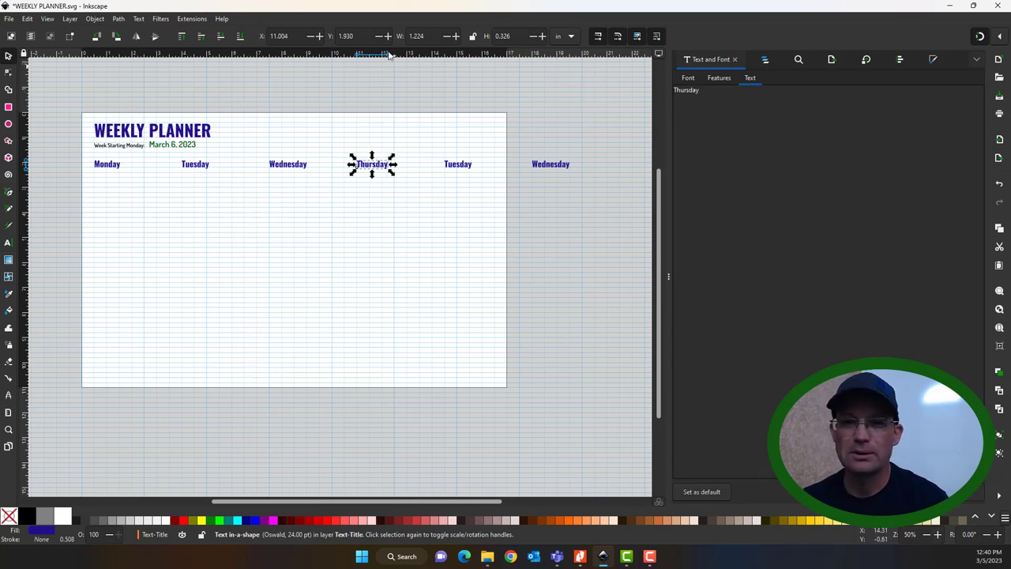
# Change the text of the duplicated Tuesday heading after Thursday to "Friday".
pyautogui.click(462, 166)
pyautogui.hotkey('ctrl', 'a')
pyautogui.write('Fr')
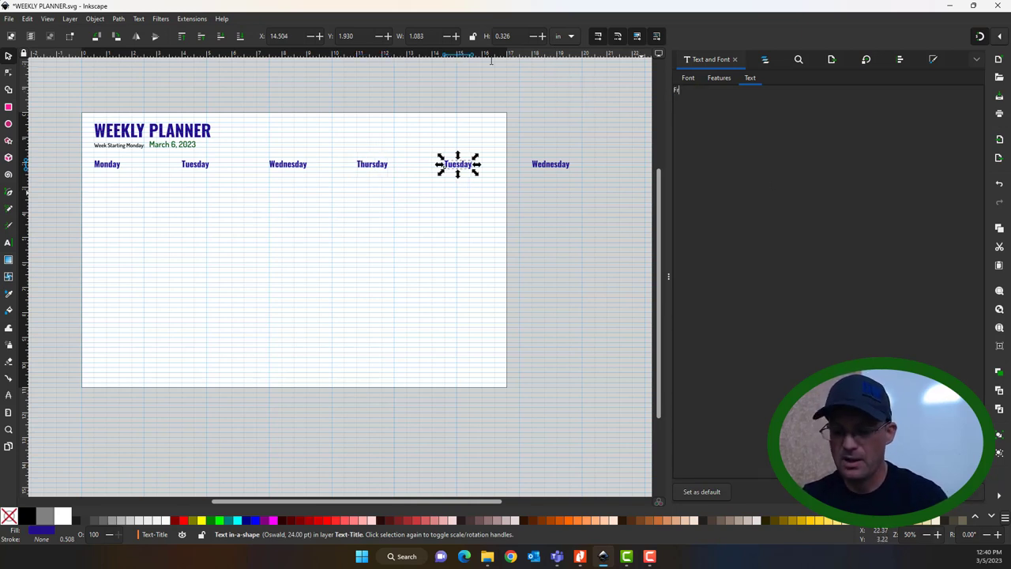
pyautogui.write('iday')
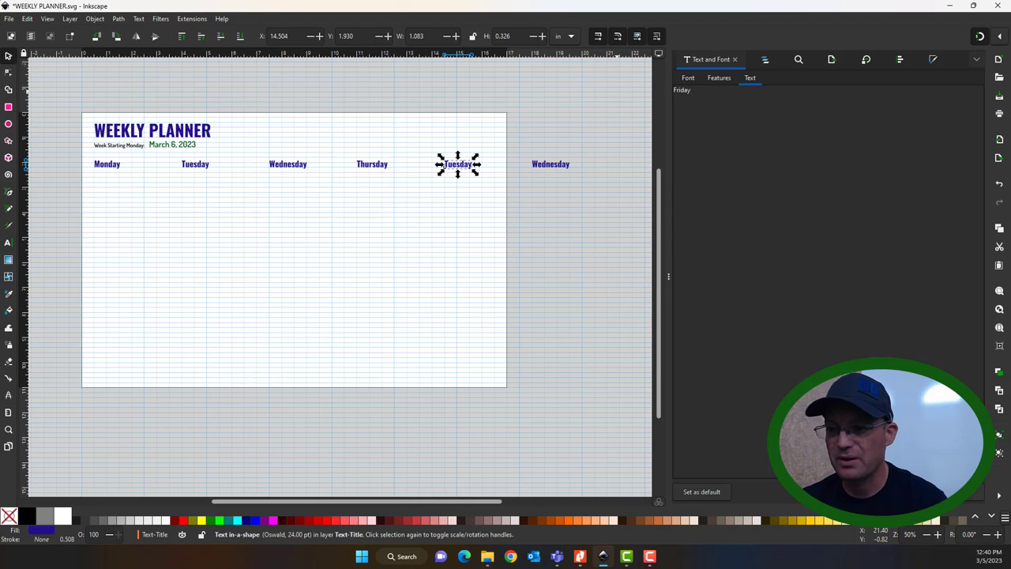
pyautogui.hotkey('ctrl', 'Return')
# Delete the surplus Wednesday heading that lies outside the page.
pyautogui.click(546, 178)
pyautogui.click(547, 170)
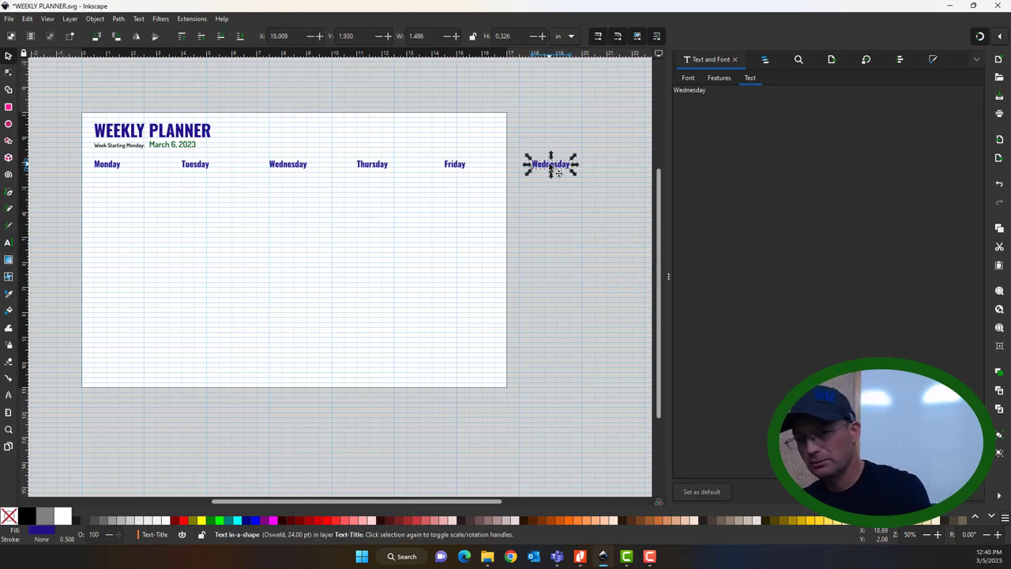
pyautogui.press('Delete')
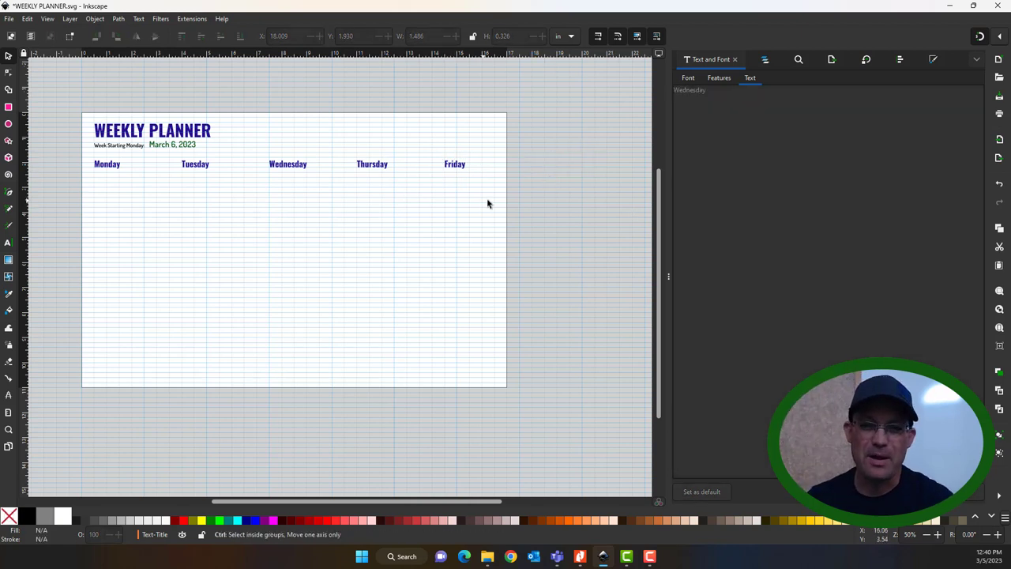
# Move the Tuesday, Wednesday, Thursday and Friday headings about 0.5 in to the left, keeping them on the same row.
pyautogui.scroll(2, 488, 203)
pyautogui.hscroll(-5, 287, 155)
pyautogui.hscroll(-1, 322, 170)
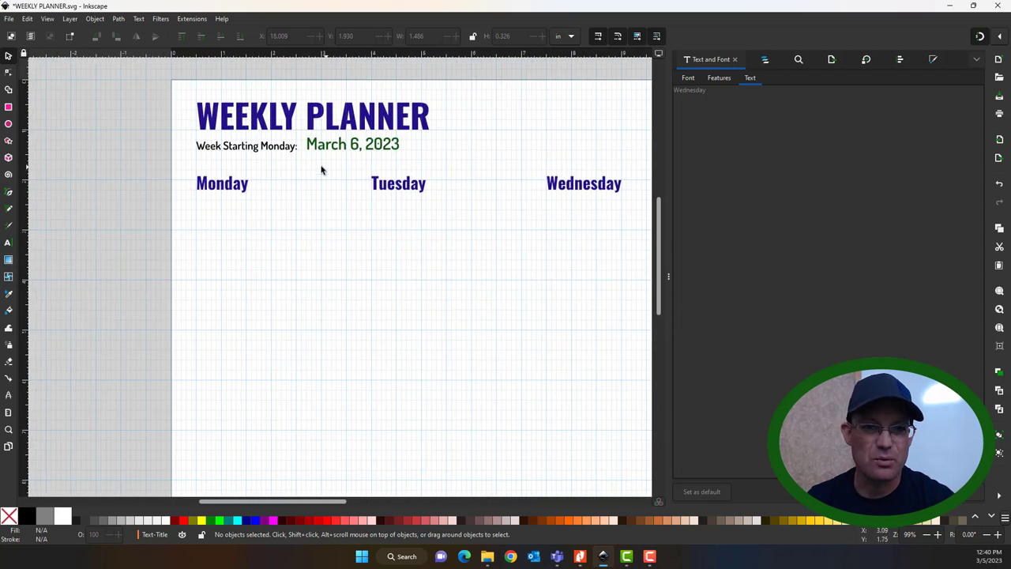
pyautogui.moveTo(398, 192); pyautogui.dragTo(369, 192)
pyautogui.moveTo(562, 190); pyautogui.dragTo(457, 196)
pyautogui.click(556, 249)
pyautogui.hscroll(5, 404, 212)
pyautogui.click(543, 244)
pyautogui.hscroll(5, 544, 244)
pyautogui.click(329, 261)
pyautogui.hscroll(-8, 292, 196)
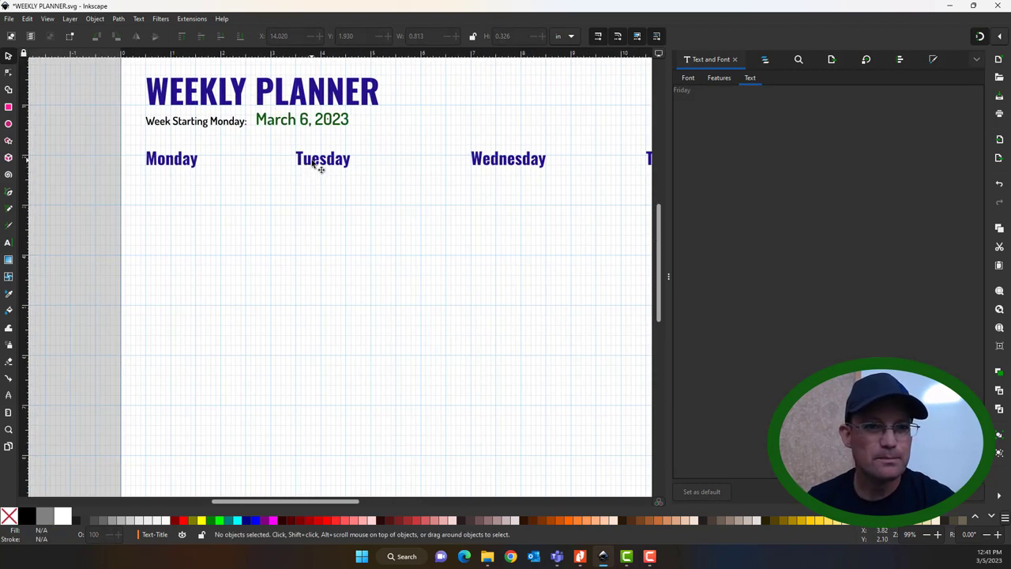
pyautogui.scroll(-3, 413, 206)
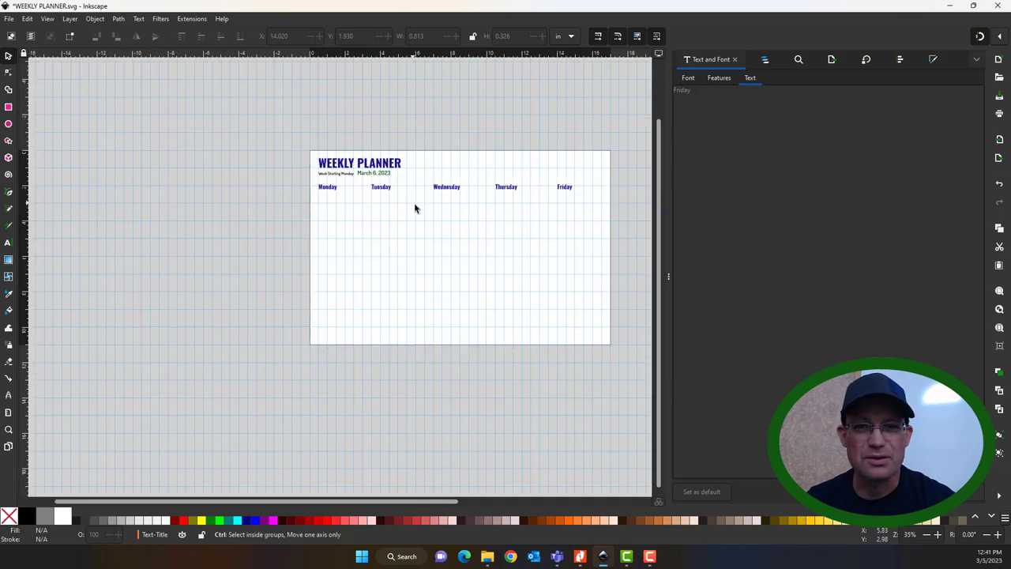
pyautogui.scroll(1, 530, 194)
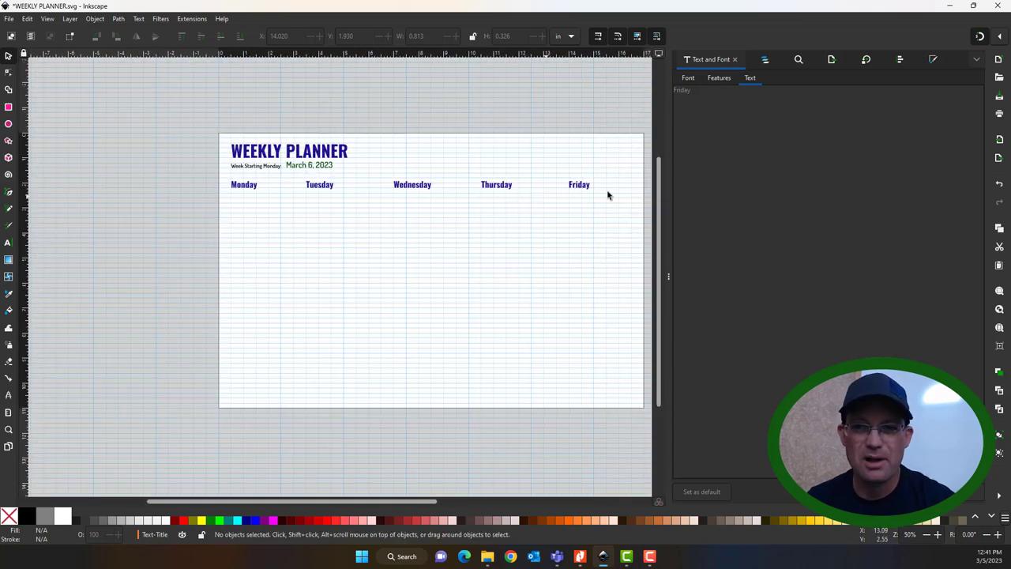
pyautogui.scroll(2, 285, 207)
pyautogui.scroll(1, 288, 204)
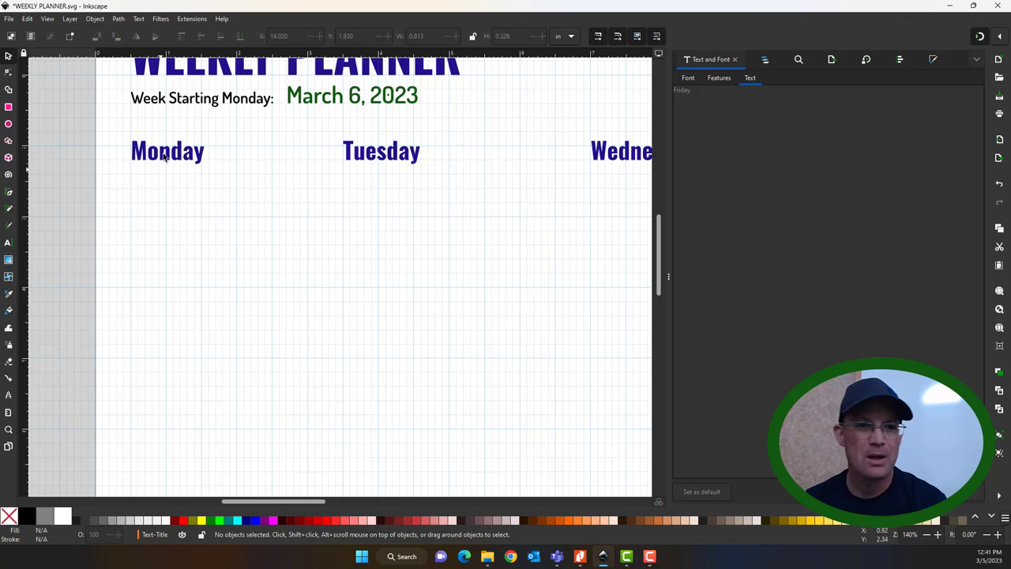
pyautogui.click(177, 104)
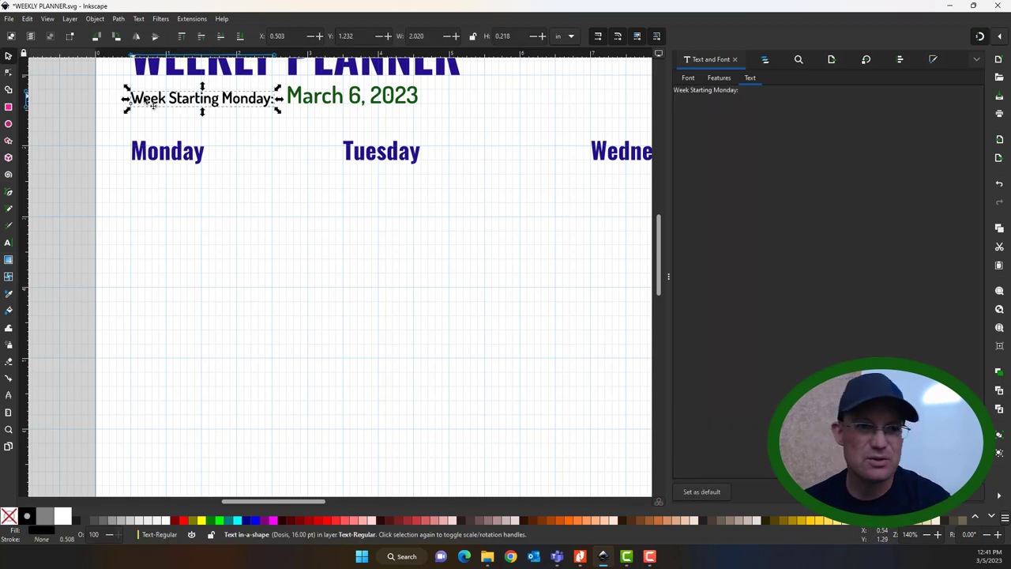
pyautogui.hotkey('ctrl', 'd')
pyautogui.moveTo(153, 105); pyautogui.dragTo(149, 222)
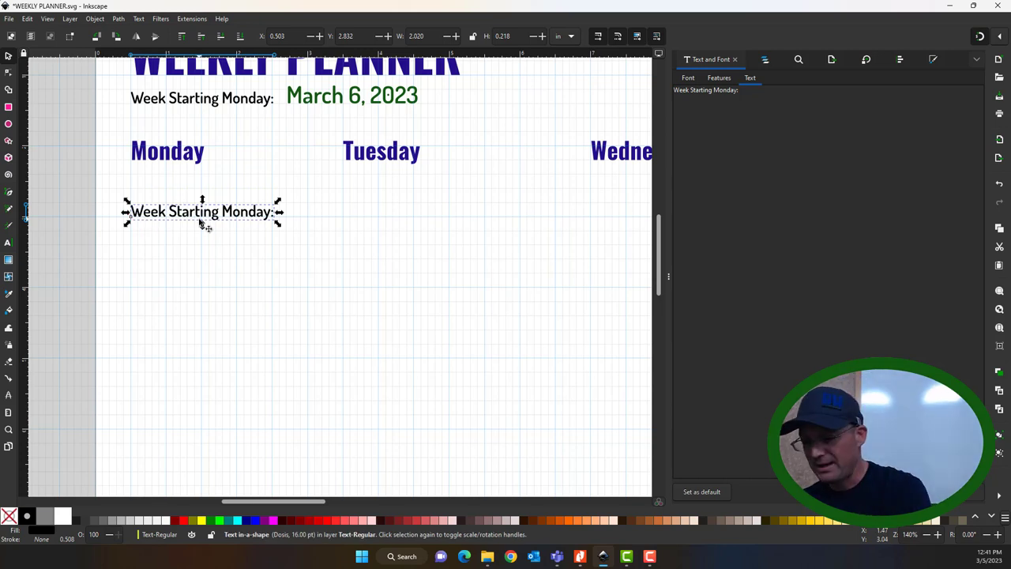
pyautogui.press('Delete')
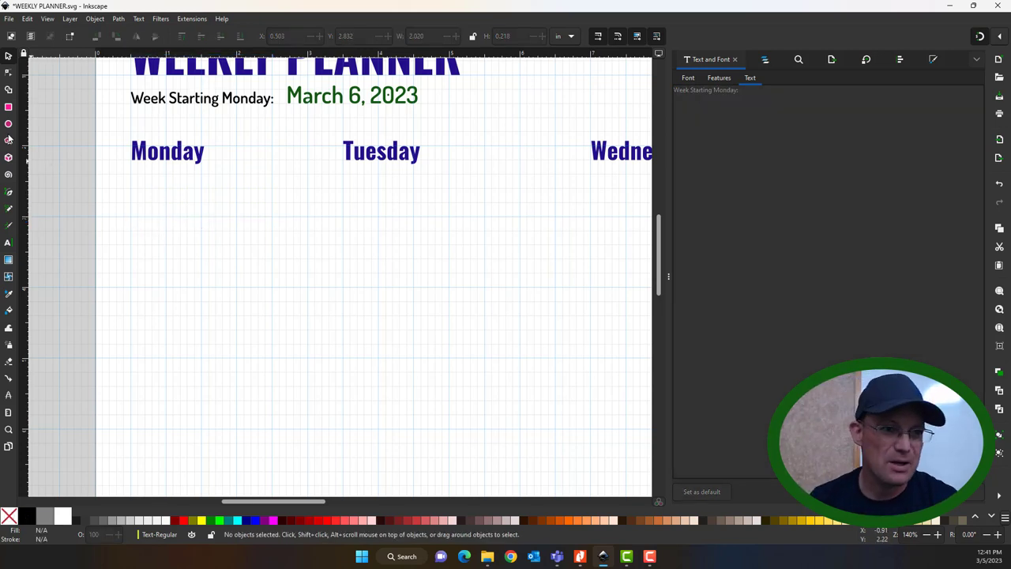
# Draw a rectangle about 1.5 in wide and 0.4 in high directly beneath the Monday heading, aligned with its left edge.
pyautogui.click(8, 108)
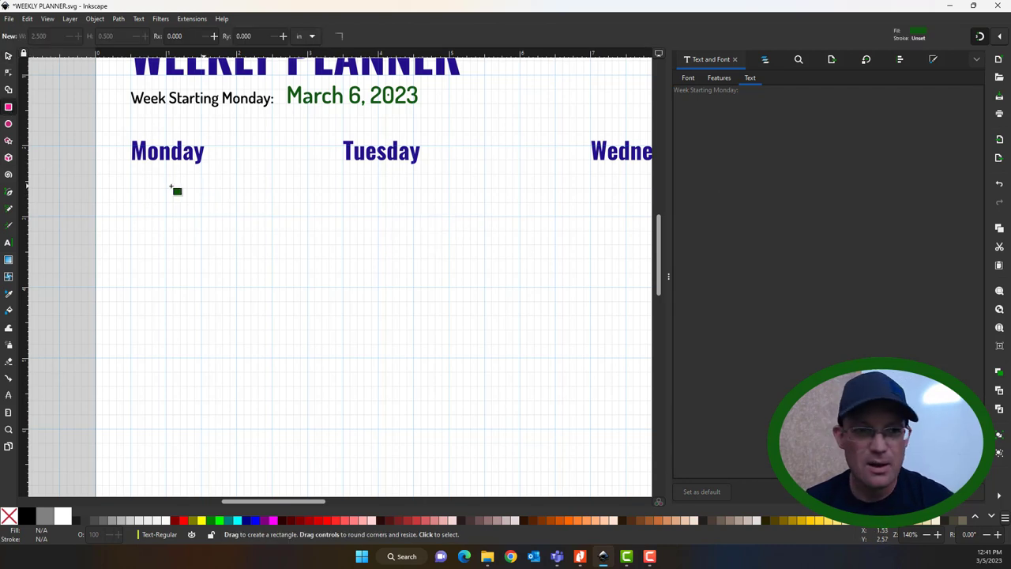
pyautogui.moveTo(130, 174); pyautogui.dragTo(236, 203)
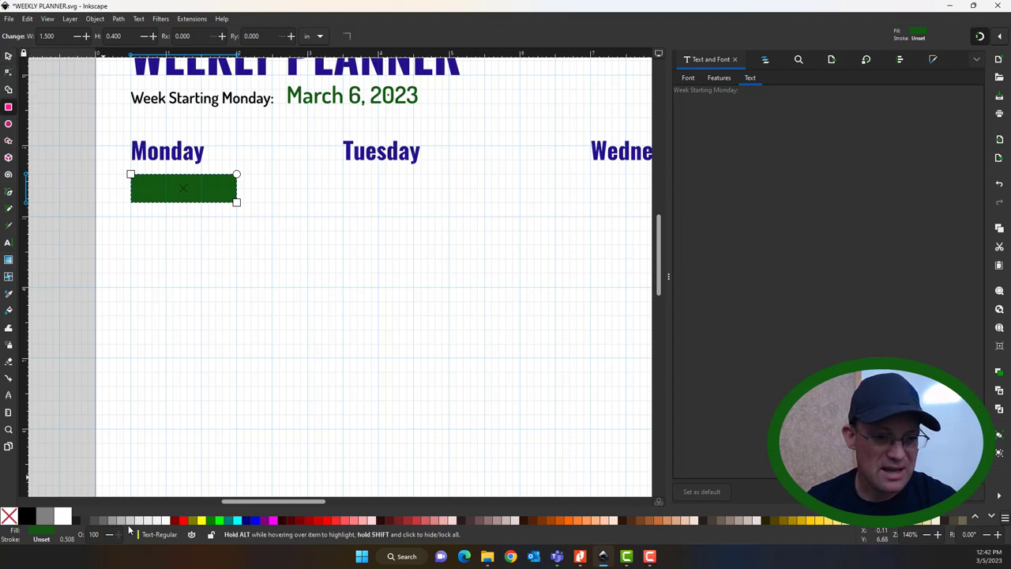
# Fill the box beneath Monday light grey, narrow it to 1 in wide, and place a copy at X 2 in on the same row.
pyautogui.click(8, 55)
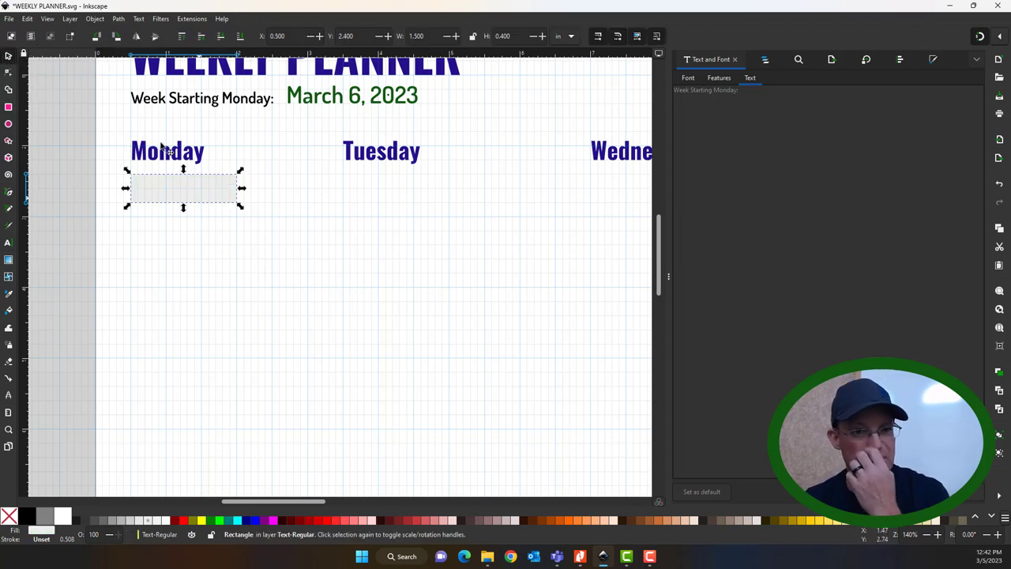
pyautogui.moveTo(242, 189)
pyautogui.mouseDown()
pyautogui.moveTo(203, 192)
pyautogui.moveTo(278, 195)
pyautogui.moveTo(255, 196)
pyautogui.mouseUp()
pyautogui.click(308, 262)
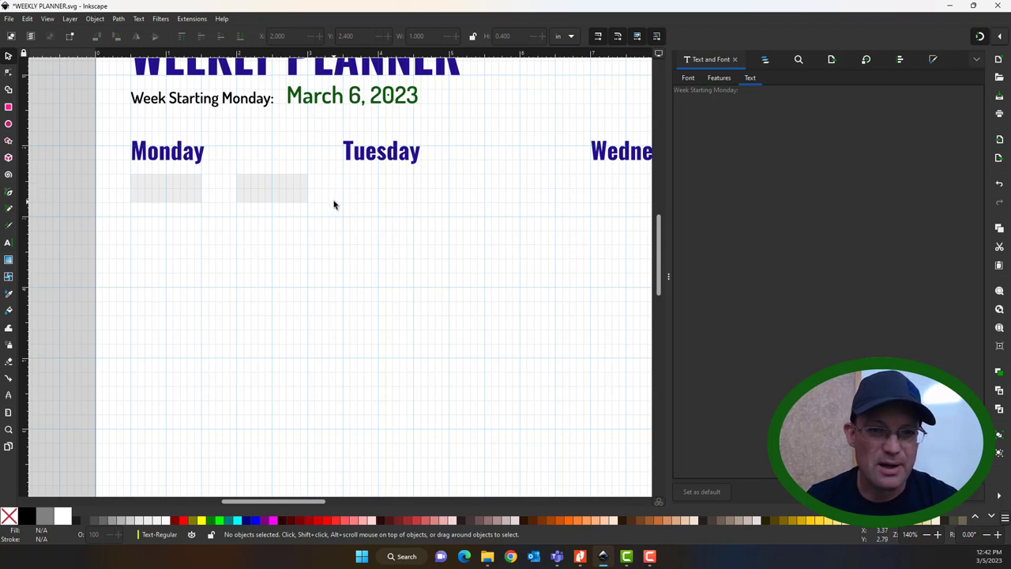
# Draw a nearly vertical straight line about 9 in long between the Monday and Tuesday columns, ending just above the page's bottom edge.
pyautogui.click(8, 228)
pyautogui.click(8, 192)
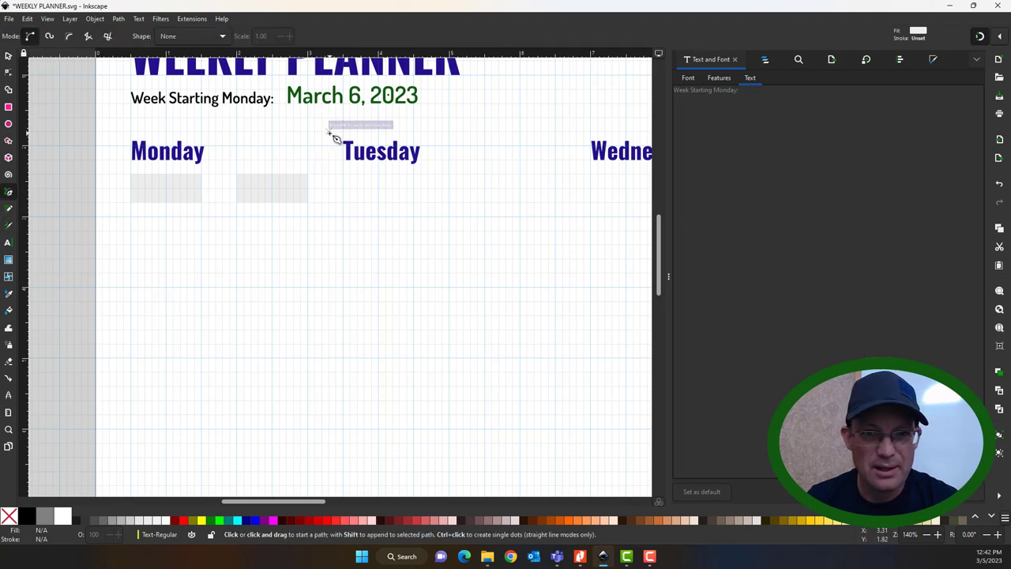
pyautogui.click(330, 133)
pyautogui.scroll(-10, 350, 219)
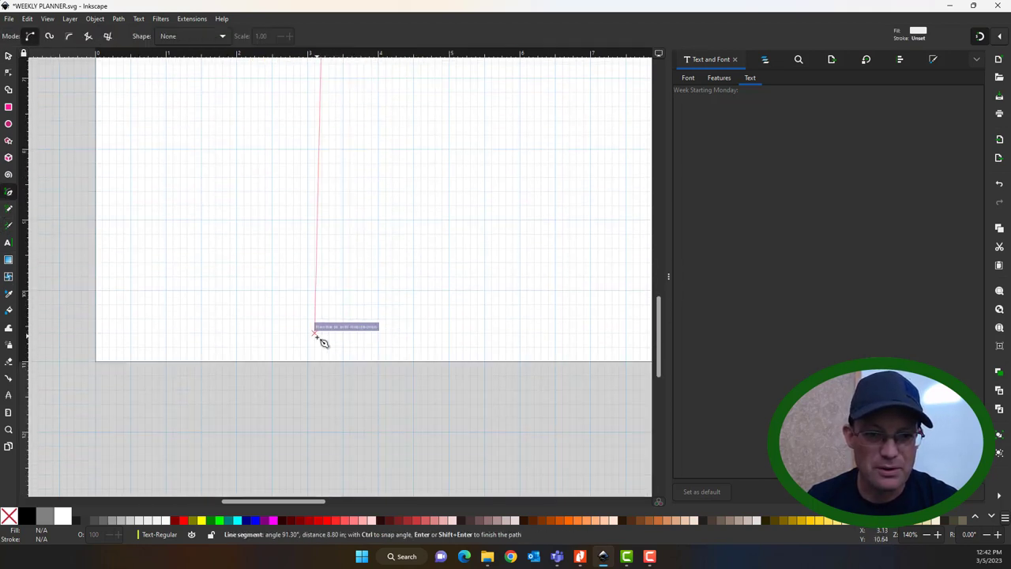
pyautogui.doubleClick(330, 352)
pyautogui.scroll(5, 322, 208)
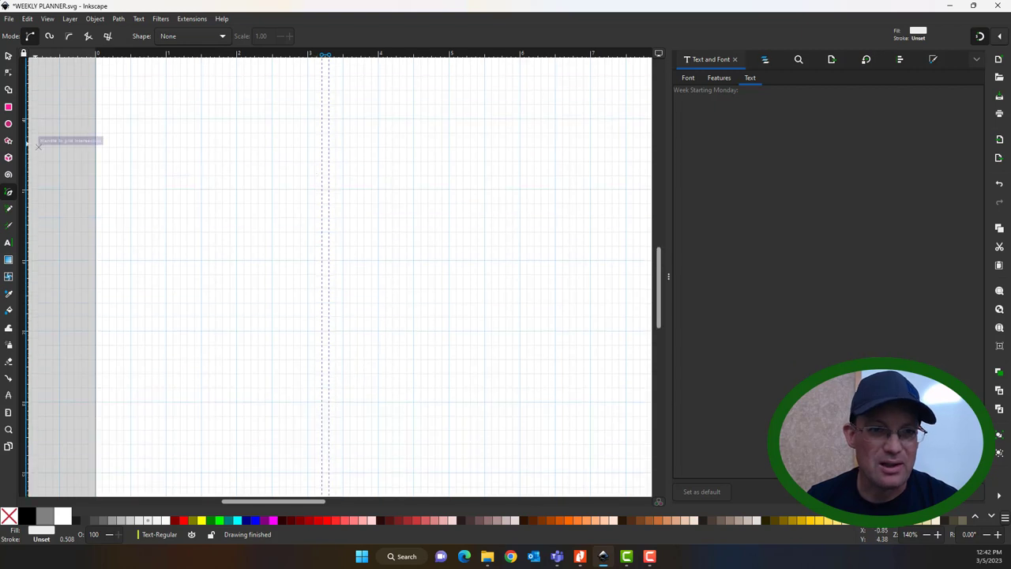
# Give the line between the Monday and Tuesday columns a flat black stroke.
pyautogui.click(7, 56)
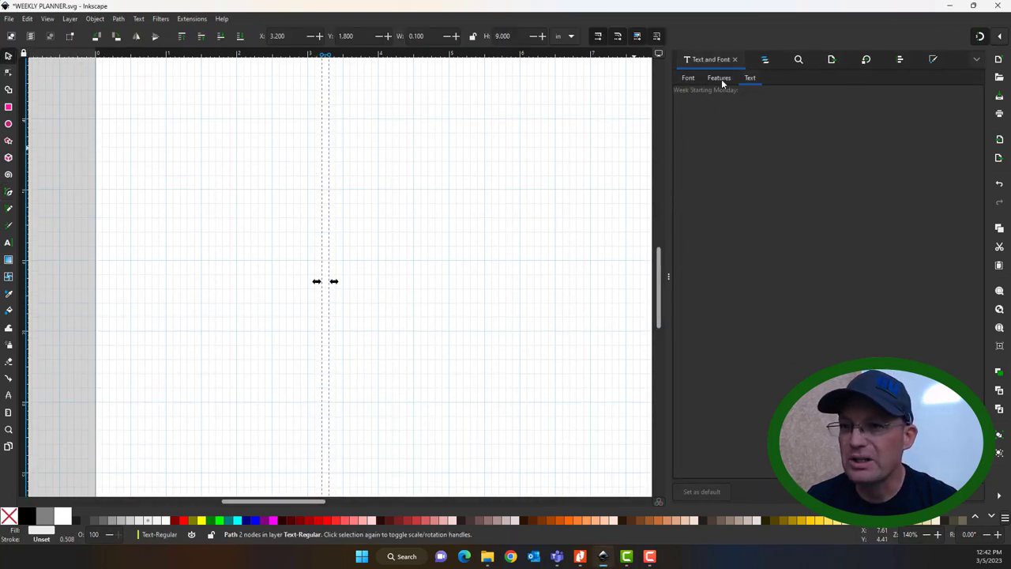
pyautogui.click(934, 60)
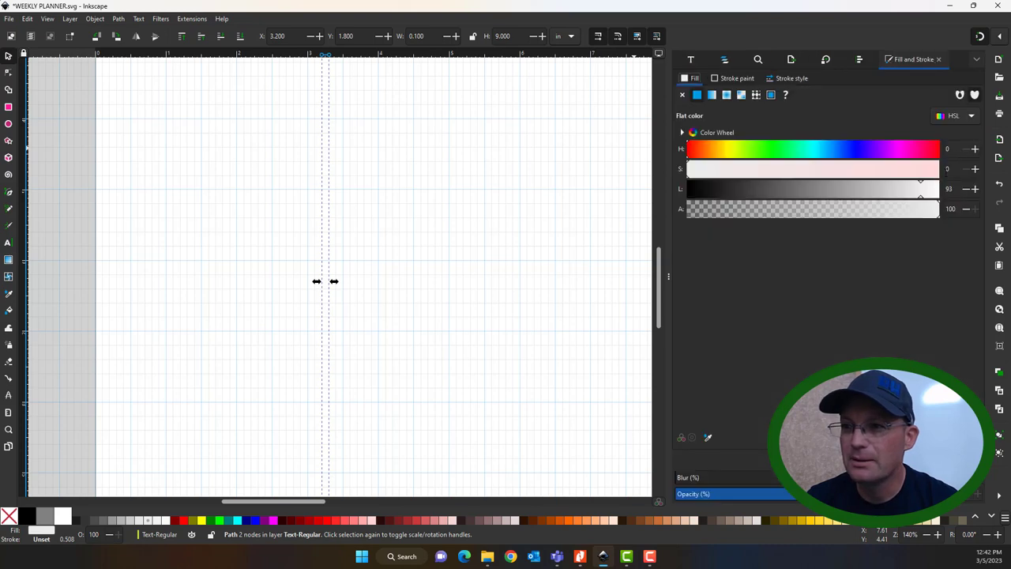
pyautogui.click(727, 78)
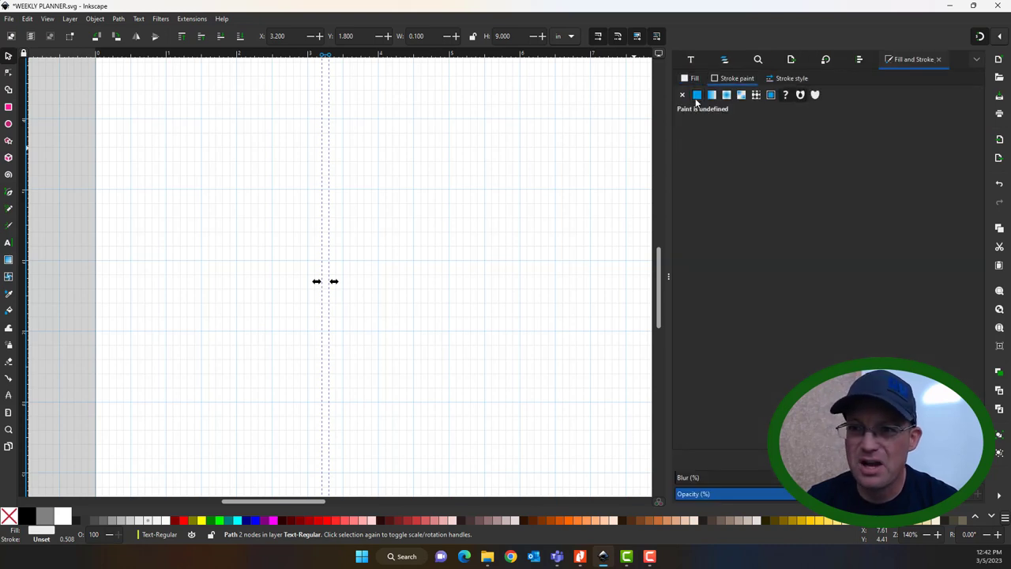
pyautogui.click(697, 95)
pyautogui.scroll(3, 350, 284)
pyautogui.scroll(1, 264, 293)
pyautogui.click(339, 174)
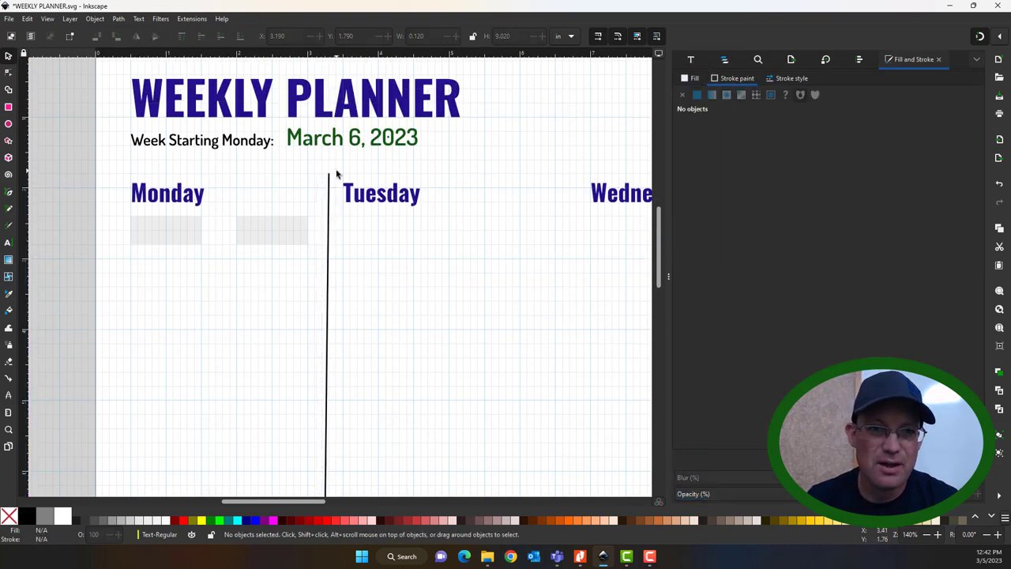
pyautogui.scroll(-2, 339, 190)
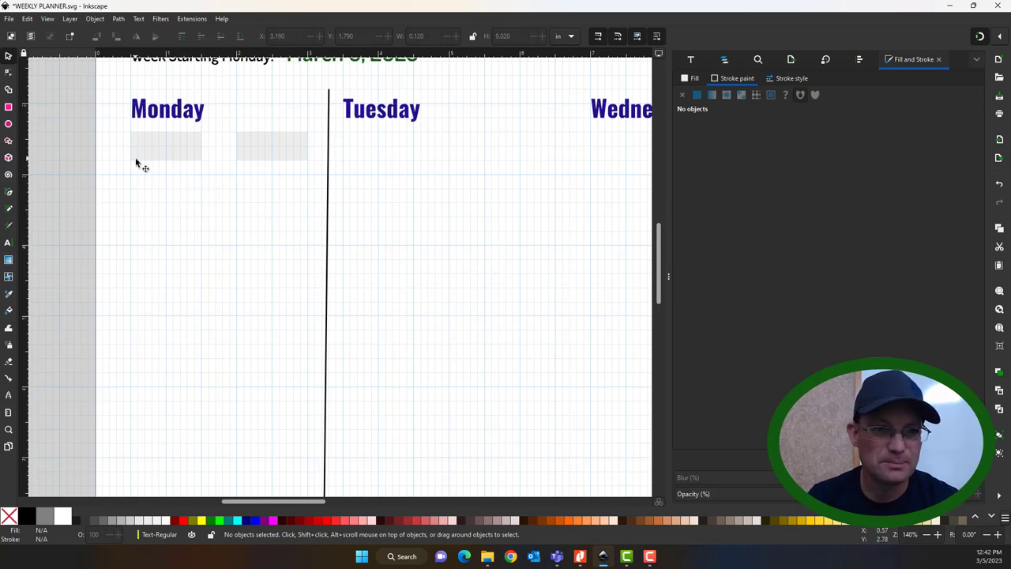
# Duplicate the "Week Starting Monday:" text, place the copy between the two grey boxes, and change its text to "To".
pyautogui.keyDown('ctrl'); pyautogui.scroll(1, 208, 122); pyautogui.keyUp('ctrl')
pyautogui.scroll(2, 332, 269)
pyautogui.hscroll(-1, 332, 269)
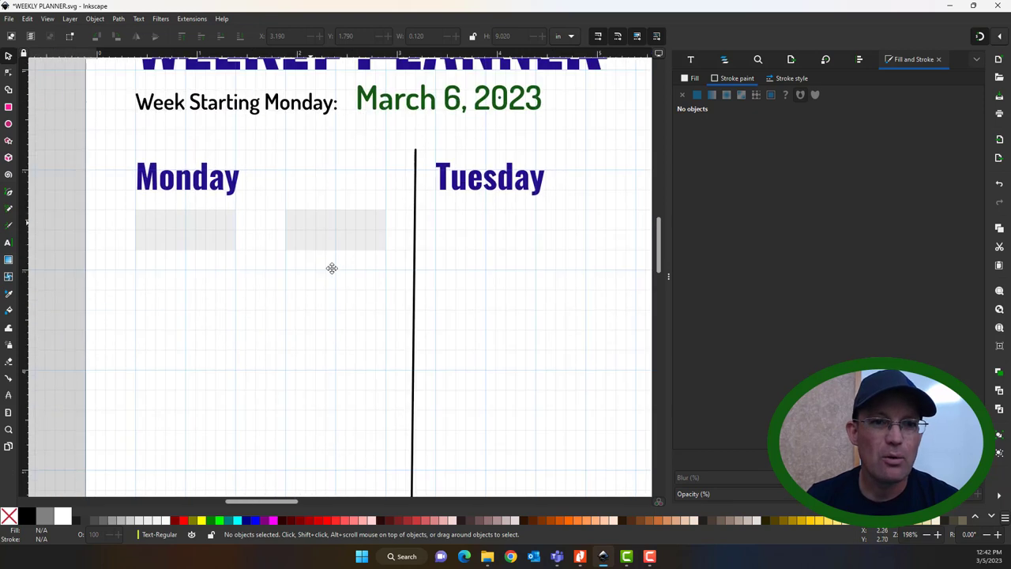
pyautogui.scroll(1, 332, 268)
pyautogui.hscroll(-1, 284, 221)
pyautogui.click(237, 166)
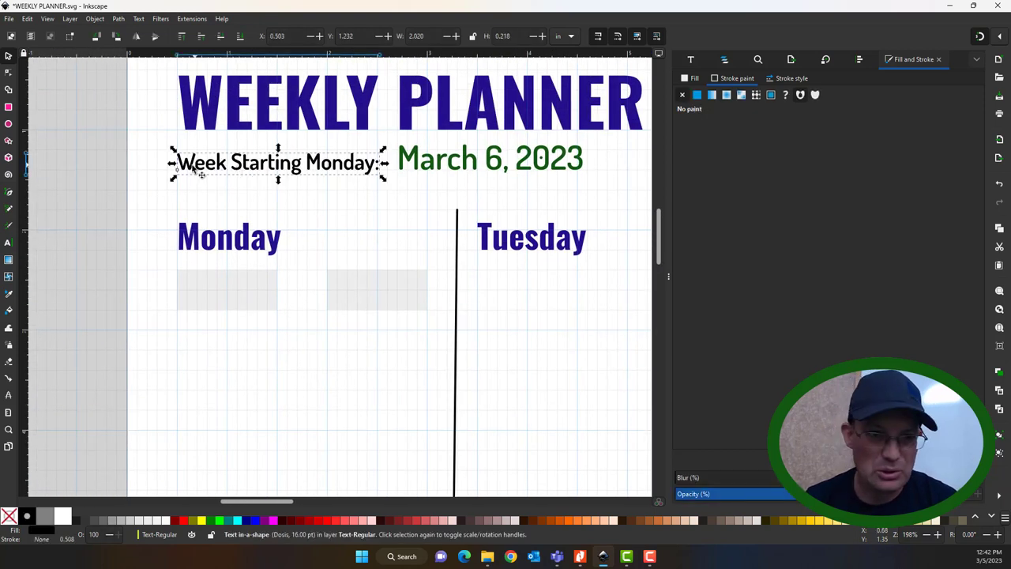
pyautogui.hotkey('ctrl', 'd')
pyautogui.moveTo(198, 174); pyautogui.dragTo(308, 294)
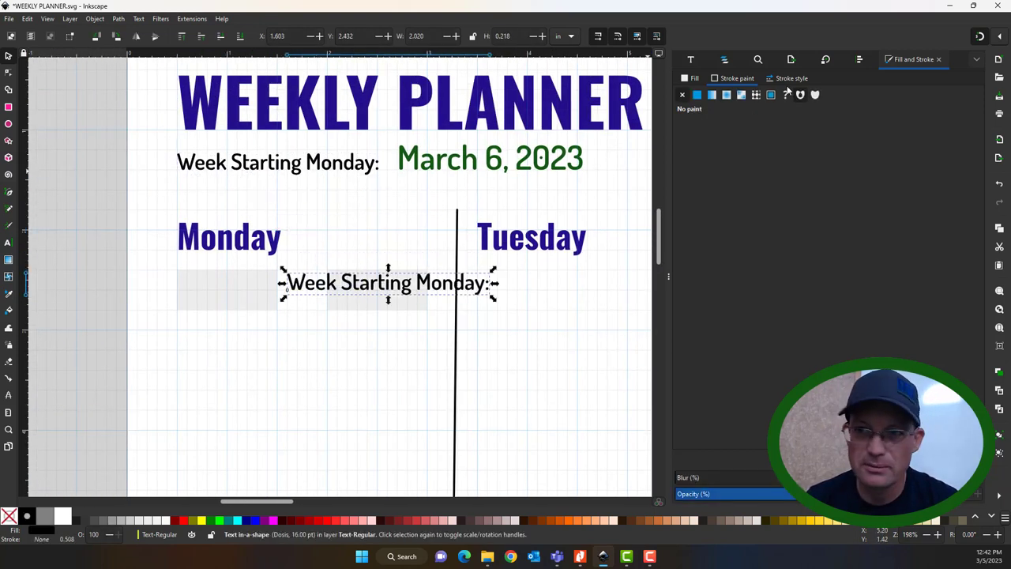
pyautogui.click(691, 61)
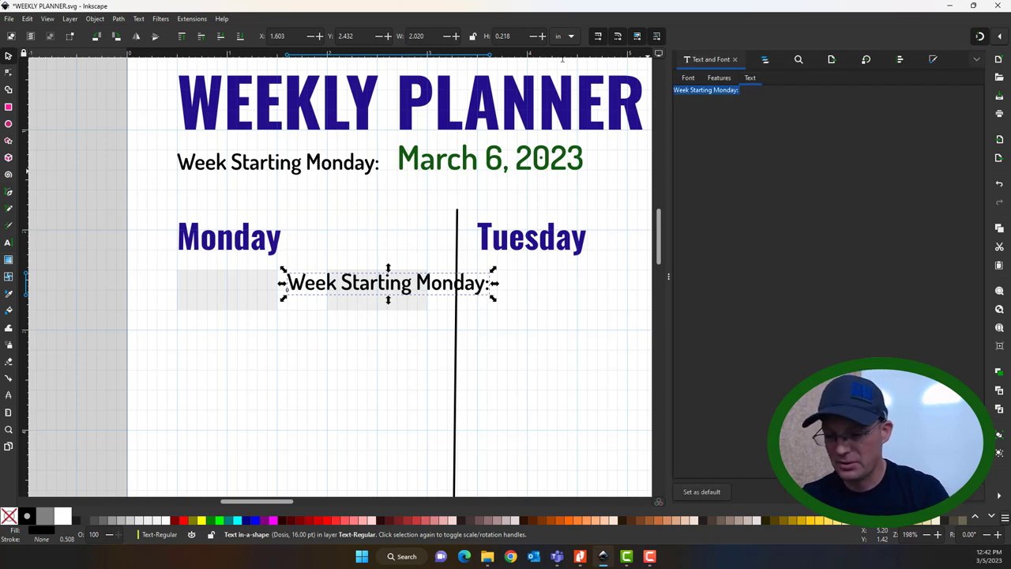
pyautogui.write('Tu')
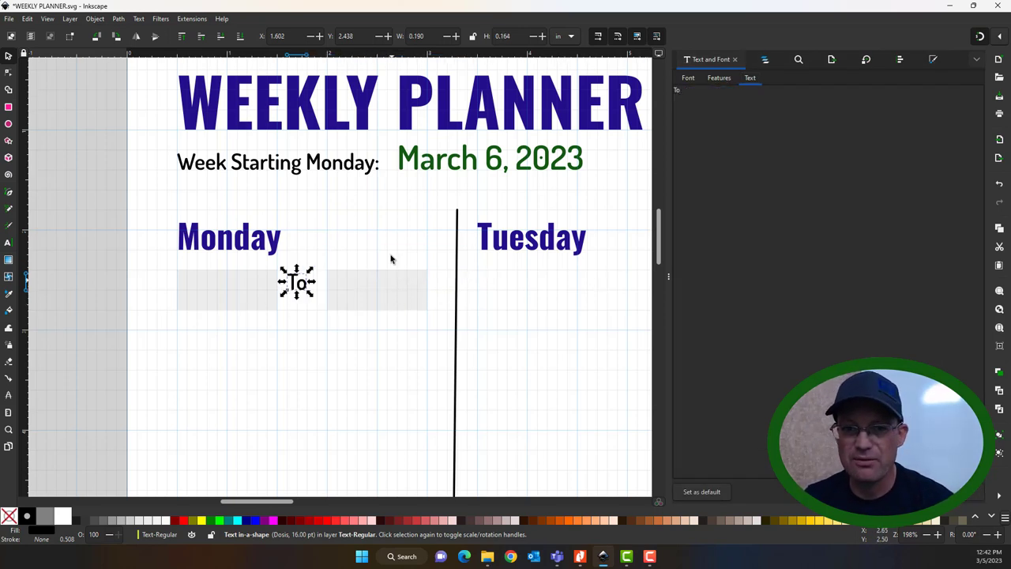
# Set the font size of the "To" text to 12.
pyautogui.click(688, 79)
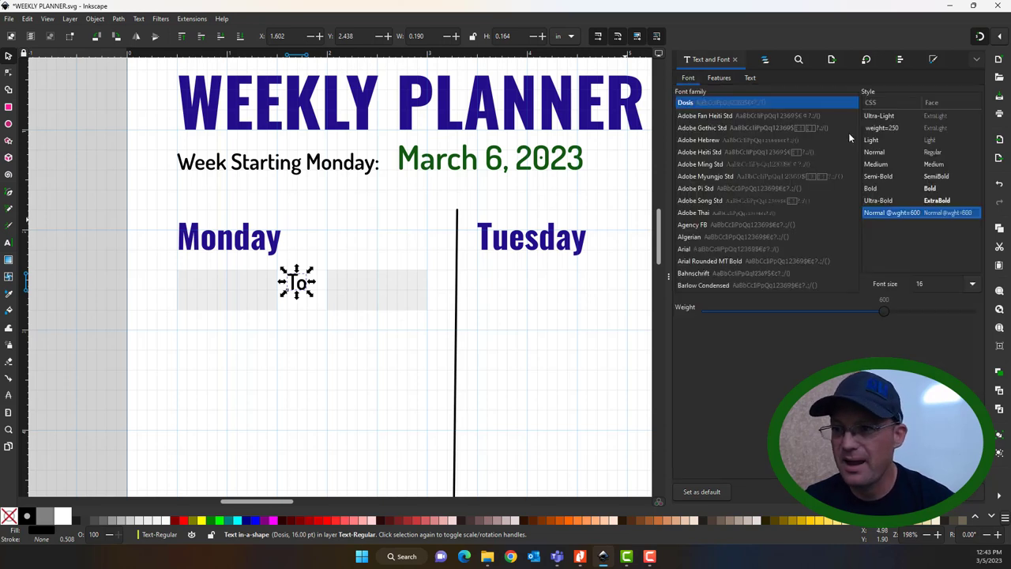
pyautogui.click(976, 289)
pyautogui.click(923, 290)
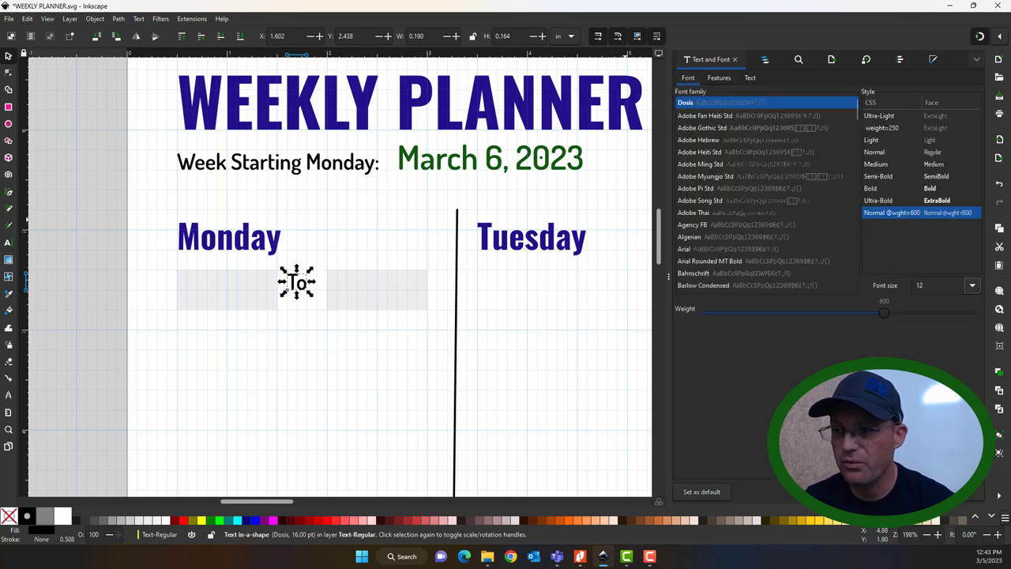
pyautogui.click(299, 286)
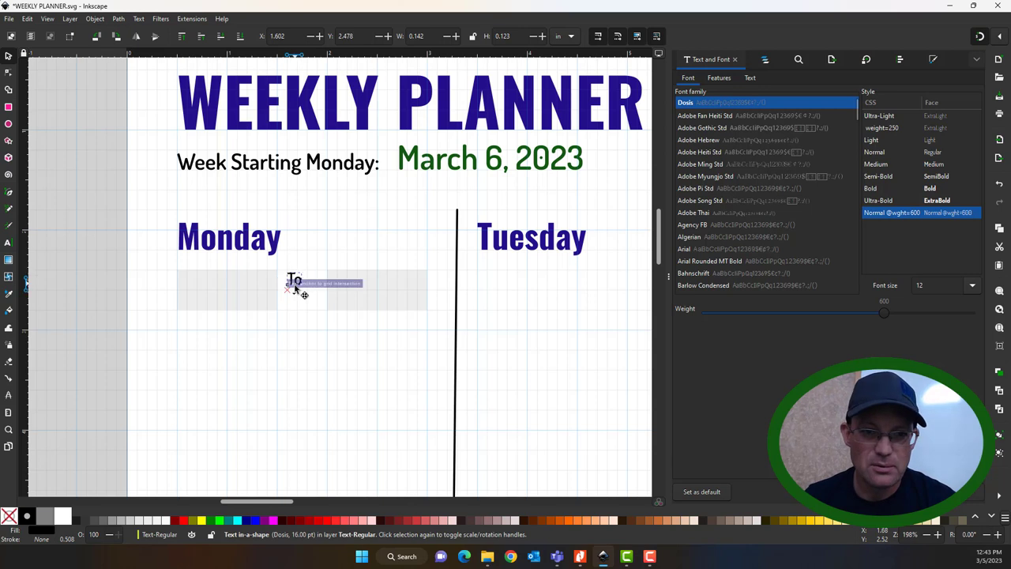
pyautogui.click(417, 376)
# Move the two grey boxes and the "To" text together straight down about 0.6 in.
pyautogui.scroll(-3, 418, 376)
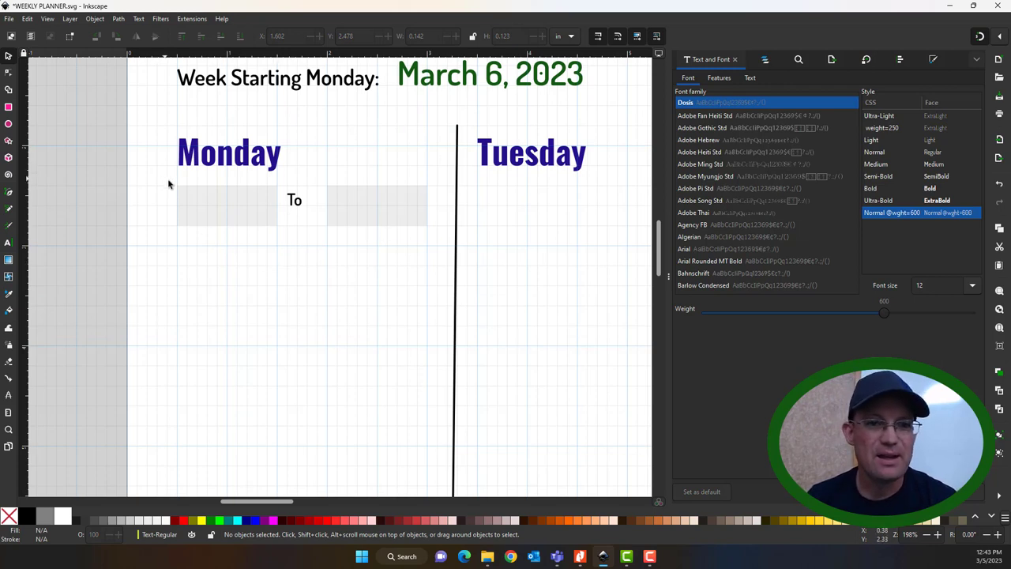
pyautogui.moveTo(169, 184); pyautogui.dragTo(461, 251)
pyautogui.moveTo(422, 197); pyautogui.dragTo(422, 266)
# Duplicate the grey box before "To", place the copy directly beneath the Monday heading, and widen it to 2.5 in.
pyautogui.click(211, 271)
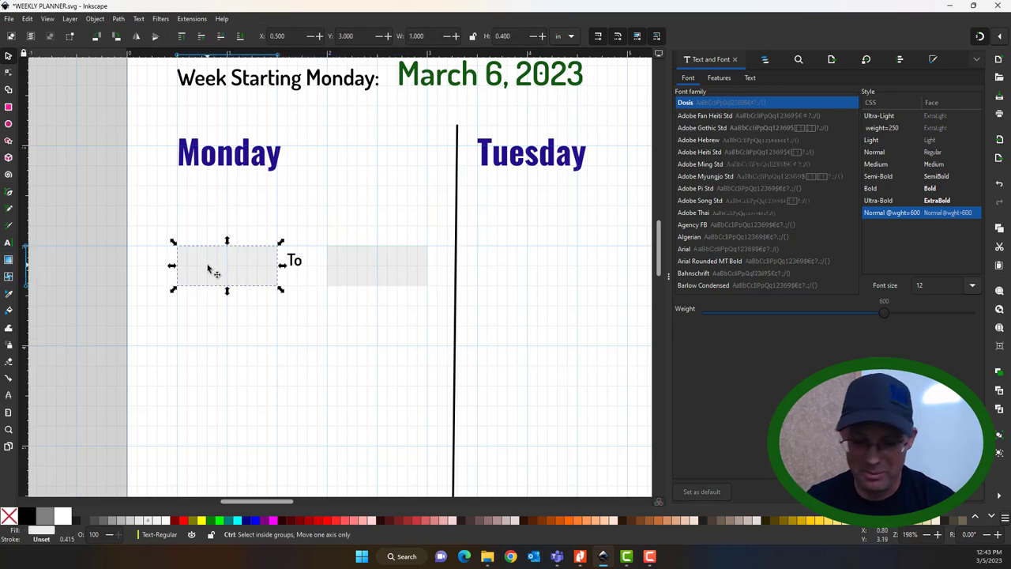
pyautogui.moveTo(210, 271); pyautogui.dragTo(198, 207)
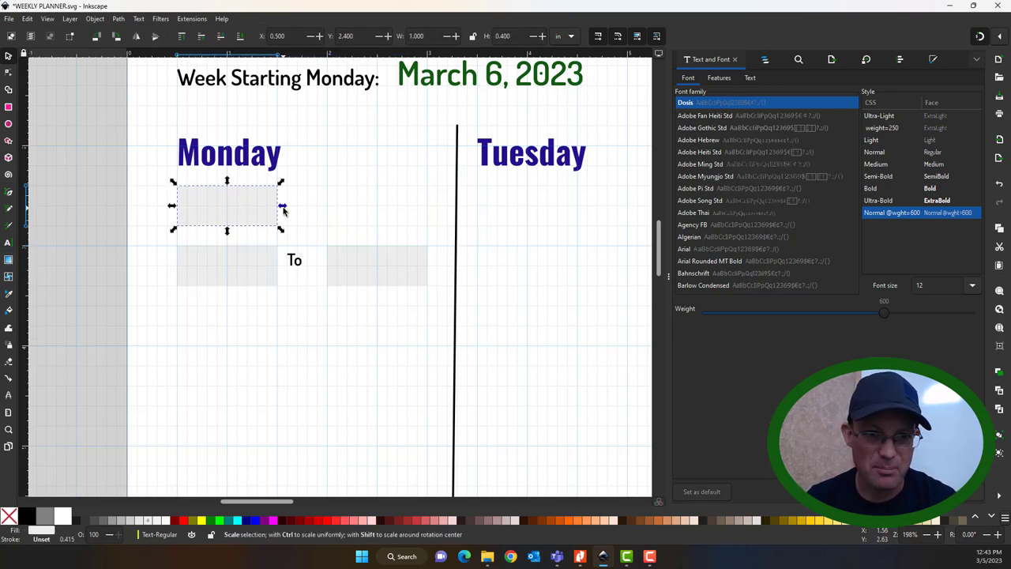
pyautogui.moveTo(282, 207); pyautogui.dragTo(434, 212)
pyautogui.click(411, 347)
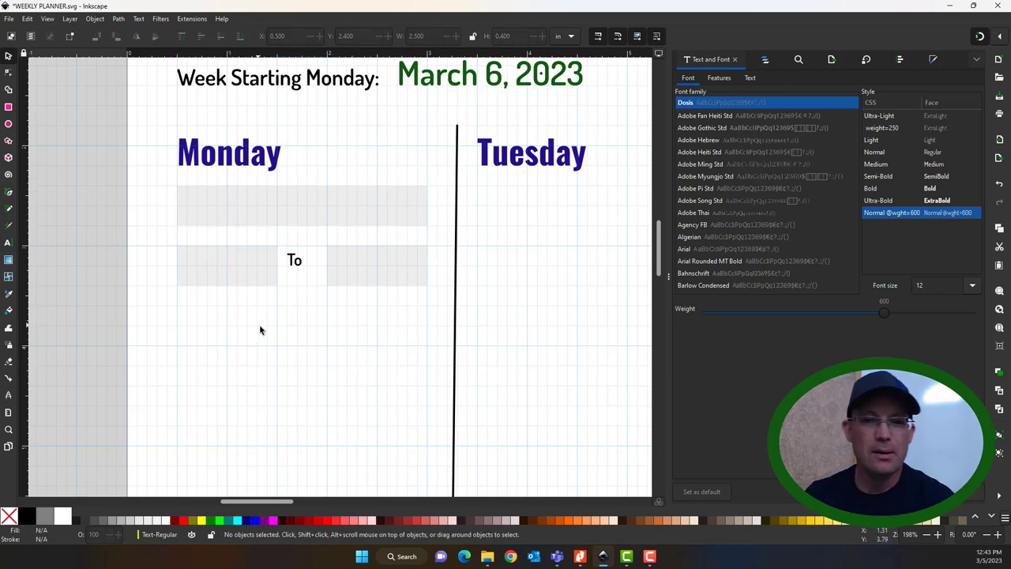
# Draw a rectangle about 2.5 in wide and 0.2 in high beneath the "To" row and remove its outline.
pyautogui.scroll(-1, 300, 307)
pyautogui.hscroll(1, 248, 332)
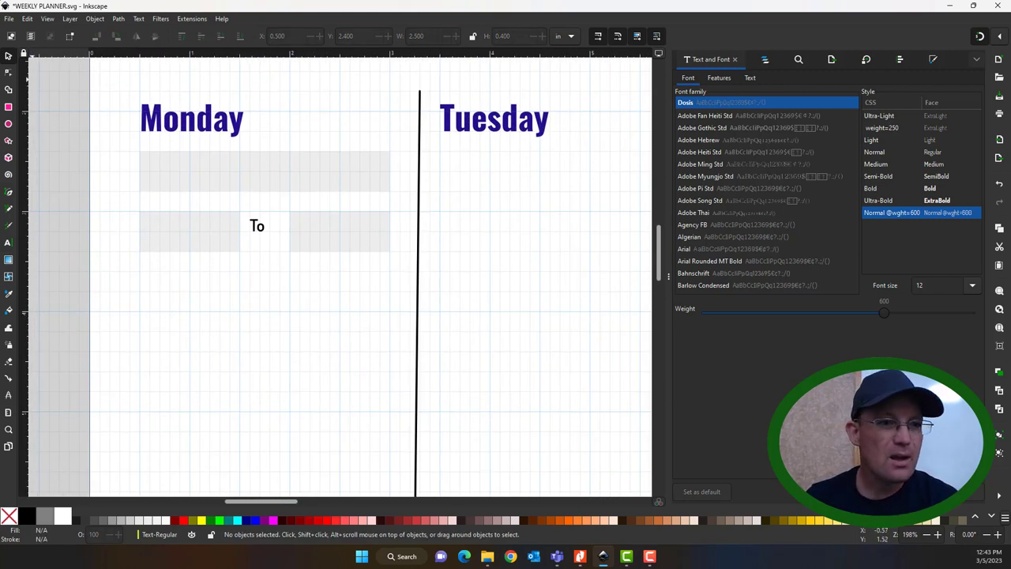
pyautogui.click(9, 107)
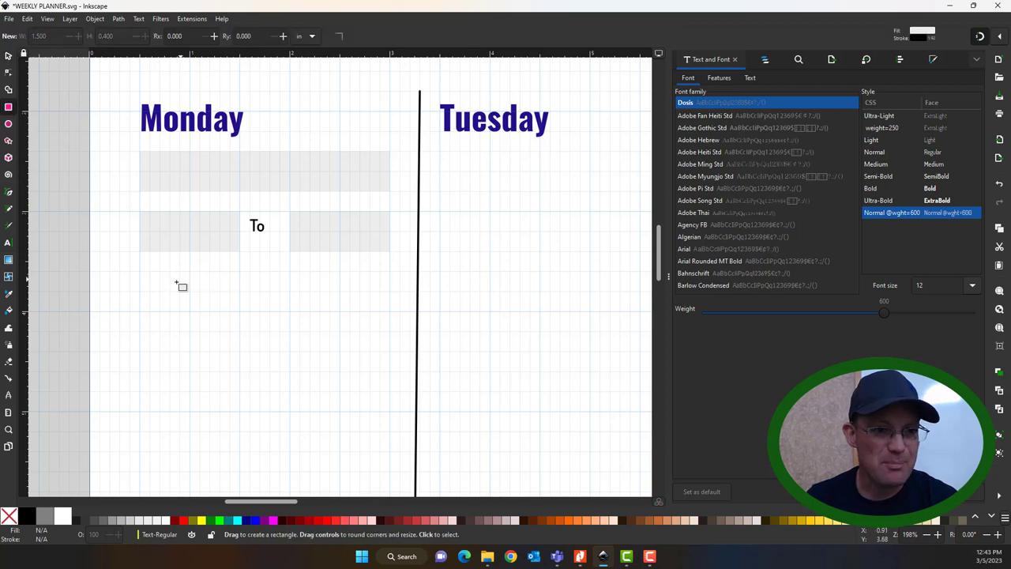
pyautogui.moveTo(140, 272); pyautogui.dragTo(390, 290)
pyautogui.click(8, 56)
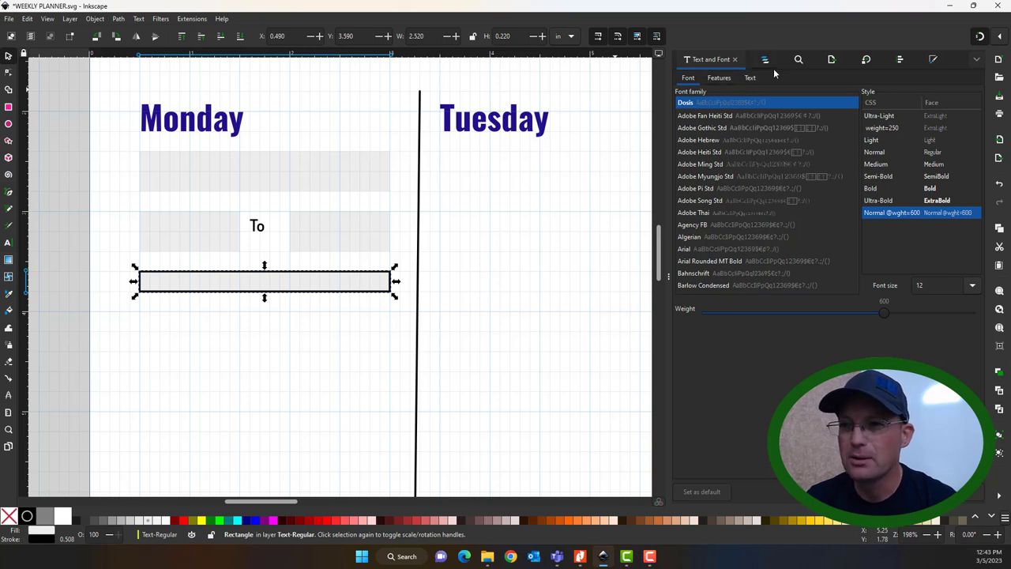
pyautogui.click(934, 60)
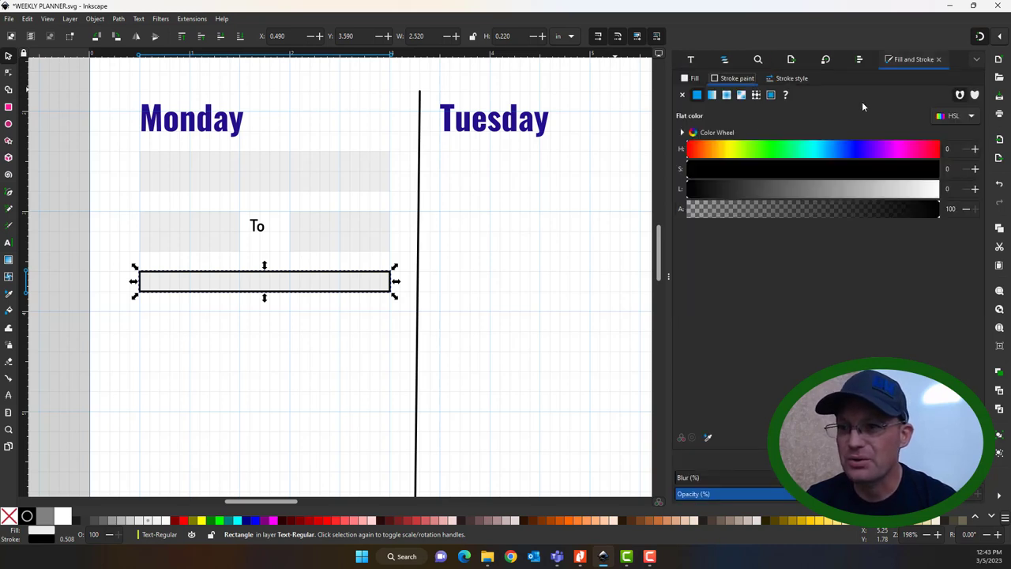
pyautogui.click(685, 96)
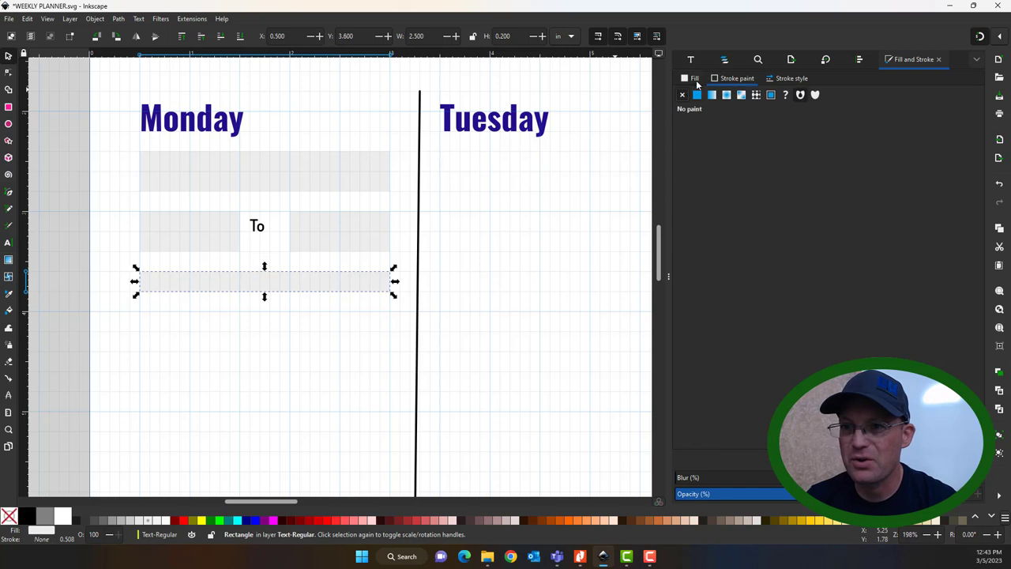
# Try filling the thin rectangle with the HSL colour 18, 90, 18.
pyautogui.click(691, 78)
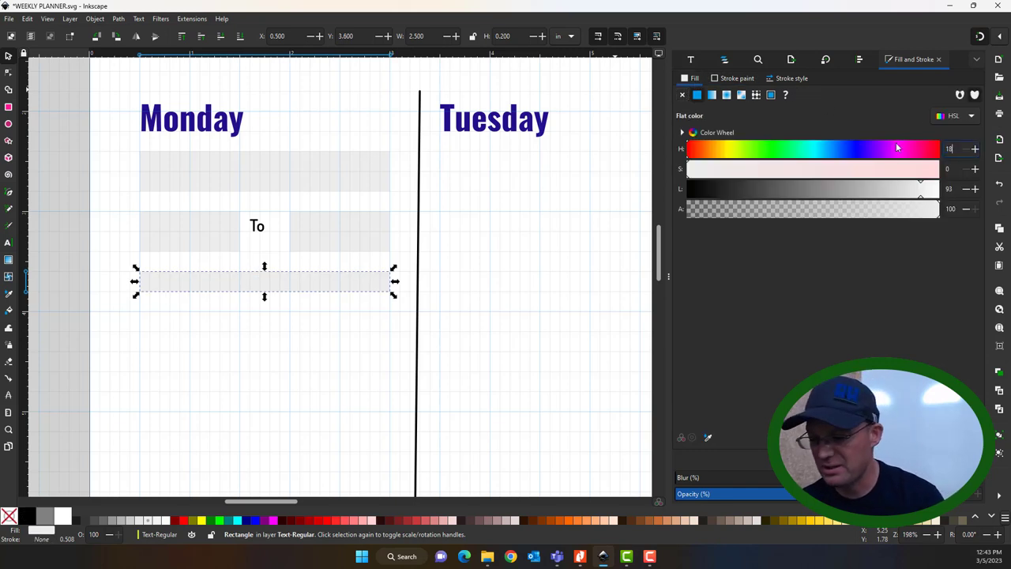
pyautogui.write('89')
pyautogui.press('Tab')
pyautogui.write('18')
pyautogui.press('Tab')
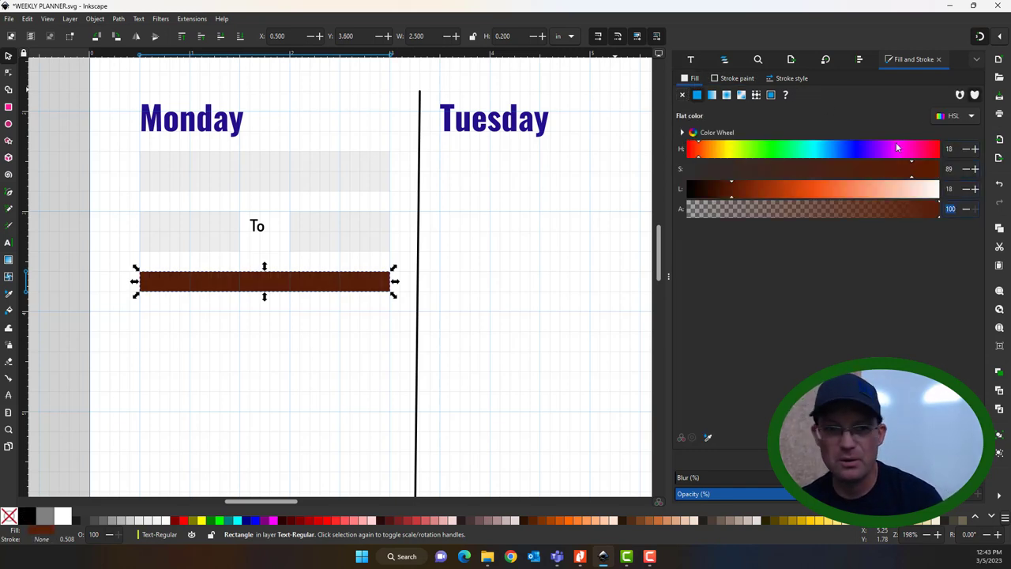
pyautogui.doubleClick(949, 169)
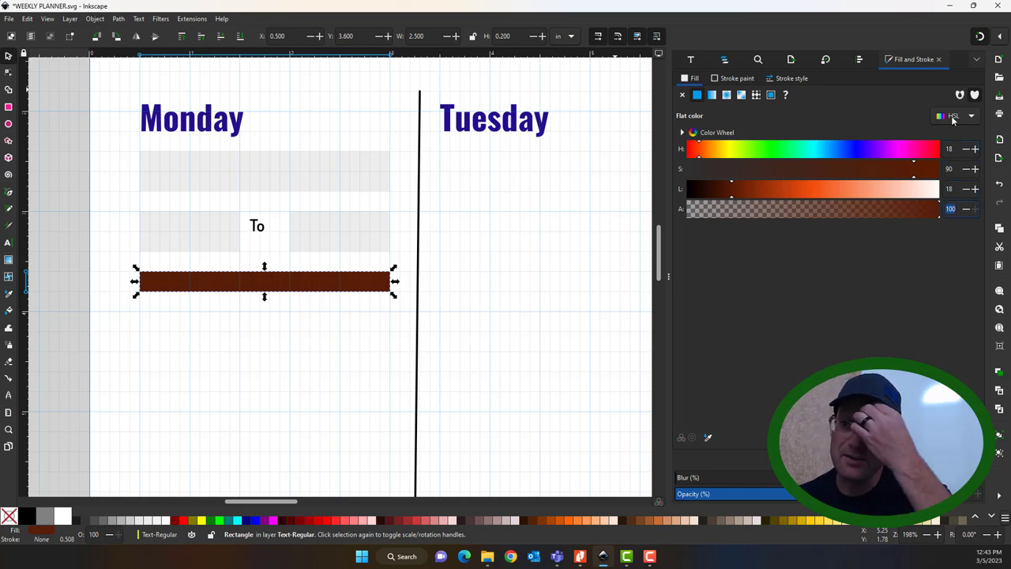
# Set the thin rectangle's fill to the RGB colour 18, 90, 18.
pyautogui.click(953, 118)
pyautogui.click(952, 139)
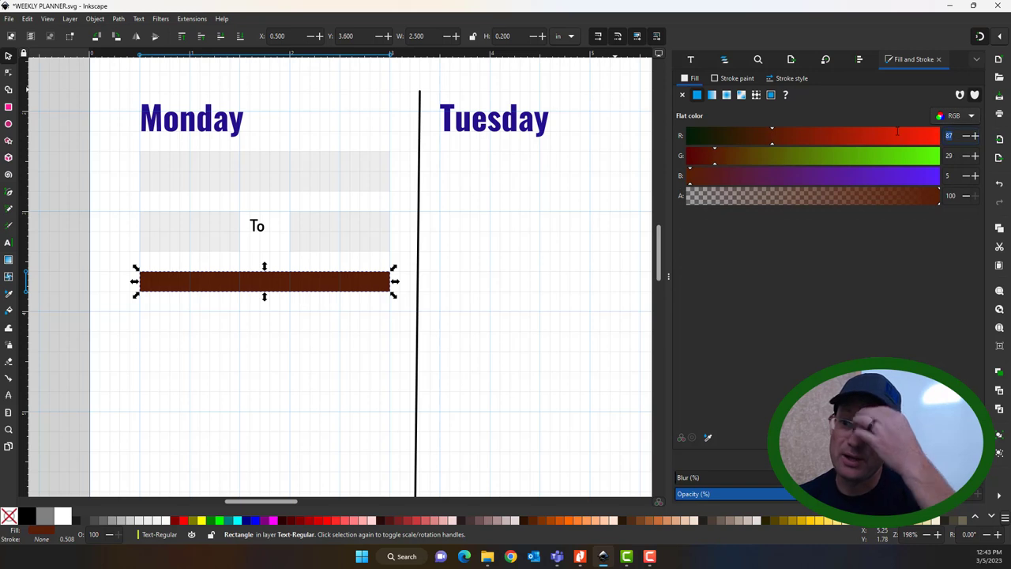
pyautogui.write('18')
pyautogui.press('Tab')
pyautogui.write('90')
pyautogui.press('Tab')
pyautogui.write('18')
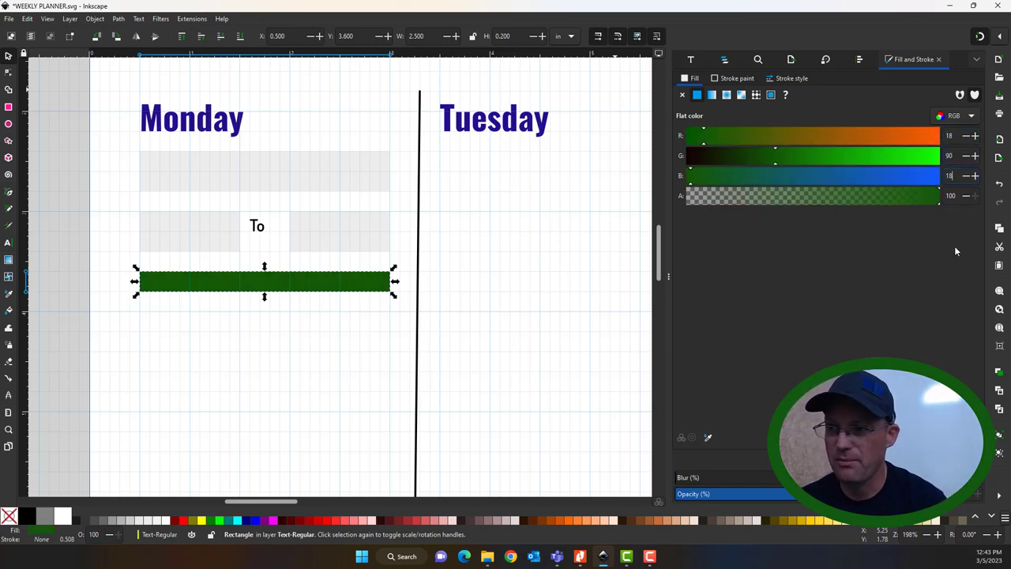
pyautogui.click(502, 294)
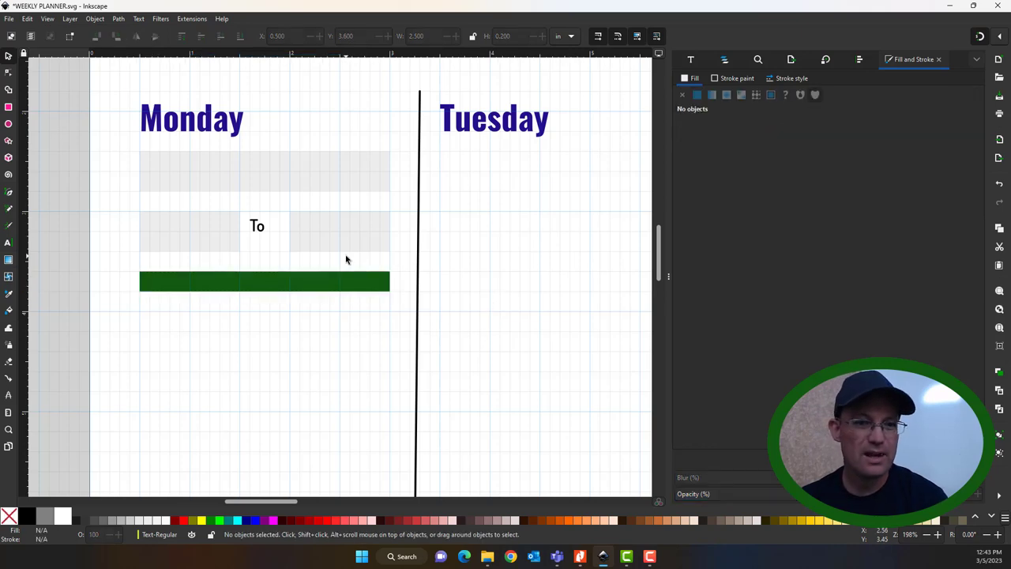
pyautogui.keyDown('ctrl'); pyautogui.scroll(-3, 300, 282); pyautogui.keyUp('ctrl')
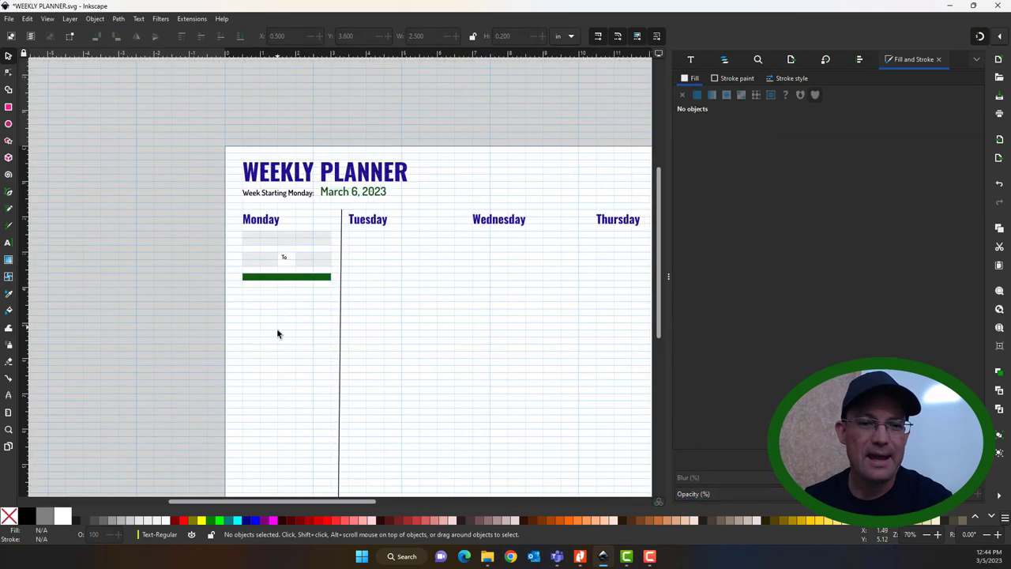
pyautogui.moveTo(277, 332); pyautogui.dragTo(293, 265)
pyautogui.keyDown('ctrl'); pyautogui.scroll(2, 290, 183); pyautogui.keyUp('ctrl')
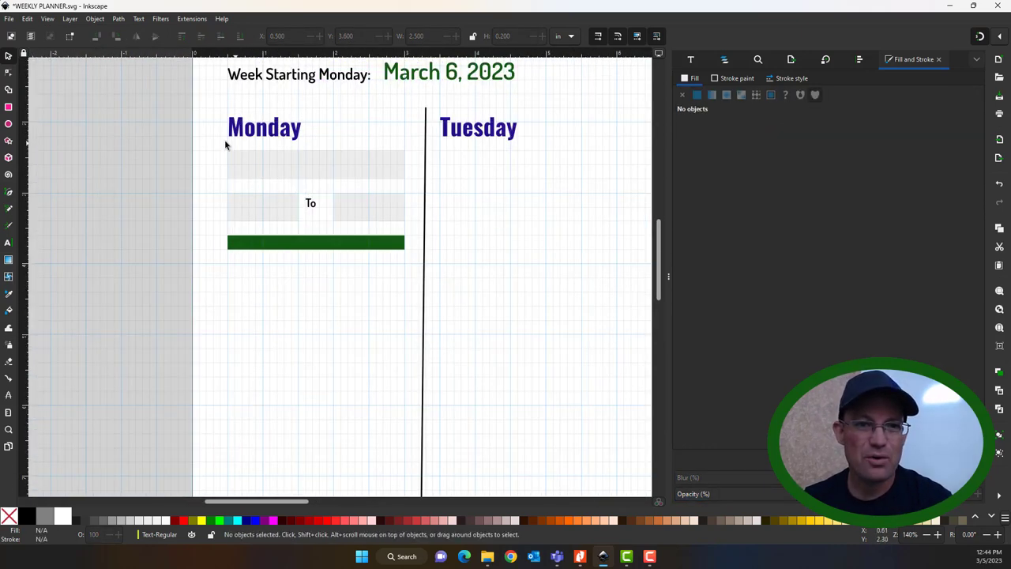
# Duplicate the Monday entry block of grey boxes, "To" text and green bar twice, stacking the copies beneath it at Y 4.0 and 5.6 in.
pyautogui.moveTo(204, 139); pyautogui.dragTo(412, 271)
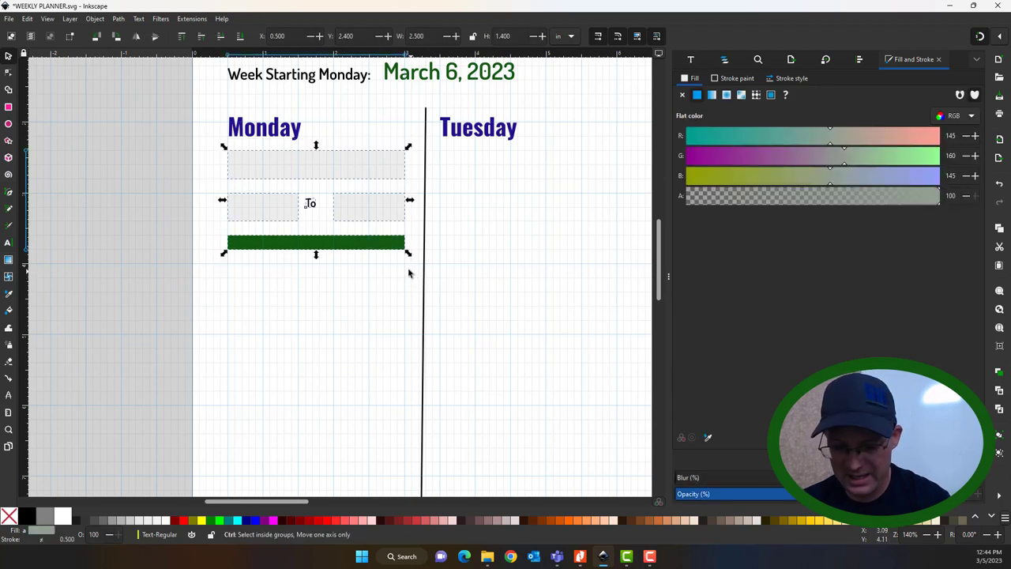
pyautogui.hotkey('ctrl', 'd')
pyautogui.moveTo(401, 160); pyautogui.dragTo(401, 387)
pyautogui.hotkey('ctrl', 'd')
pyautogui.scroll(-15, 526, 237)
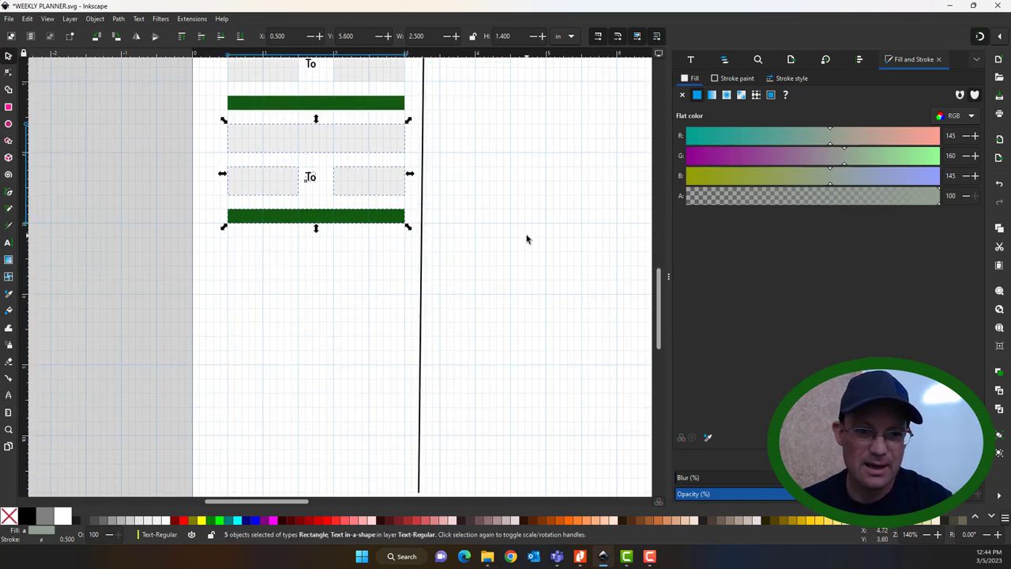
pyautogui.click(331, 240)
# Duplicate the lowest Monday entry block once more and place the copy directly beneath it at Y 7.2 in.
pyautogui.scroll(3, 389, 269)
pyautogui.keyDown('ctrl'); pyautogui.scroll(-3, 391, 273); pyautogui.keyUp('ctrl')
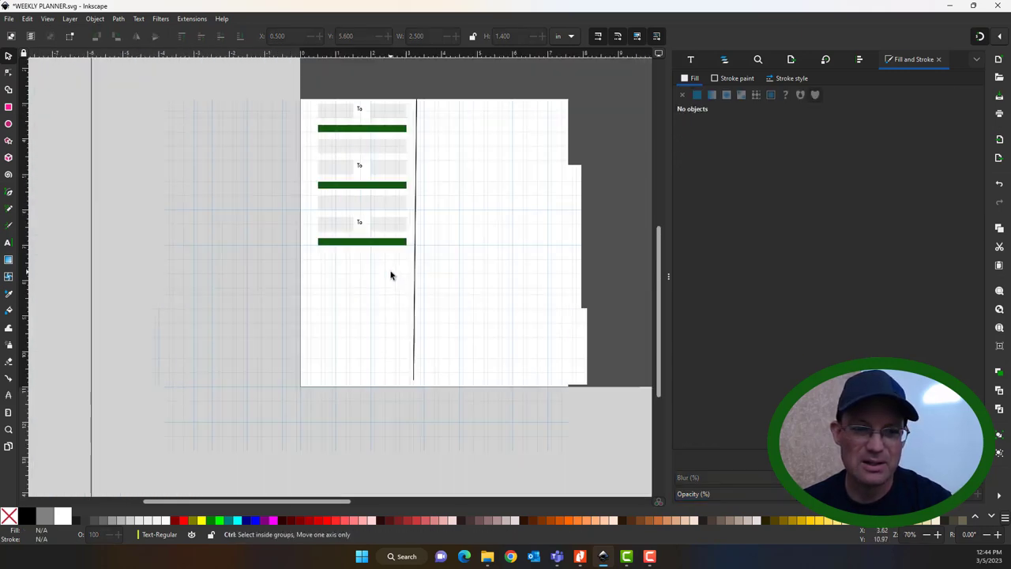
pyautogui.scroll(4, 392, 233)
pyautogui.scroll(-5, 416, 240)
pyautogui.keyDown('ctrl'); pyautogui.scroll(2, 450, 174); pyautogui.keyUp('ctrl')
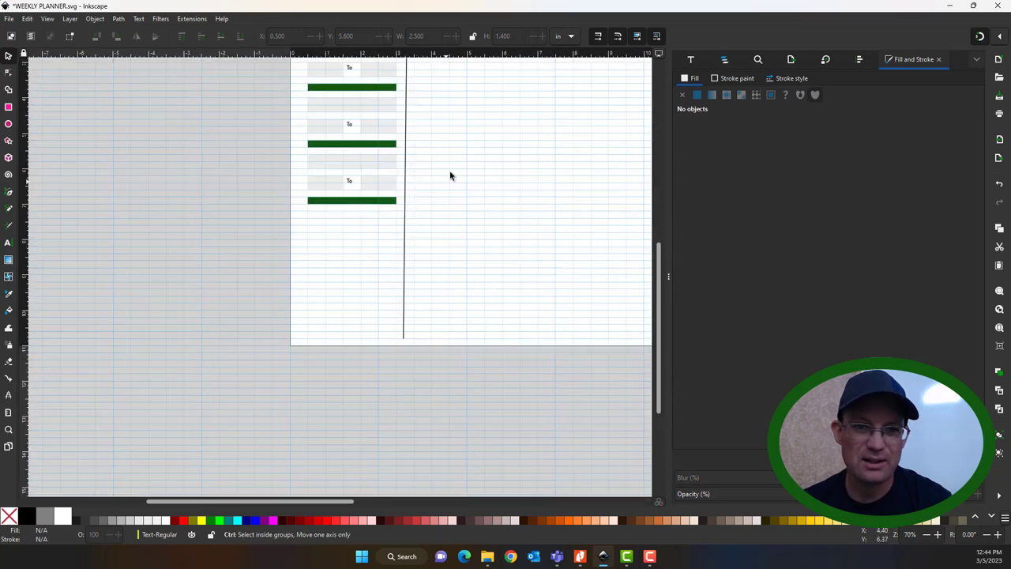
pyautogui.scroll(3, 437, 309)
pyautogui.scroll(1, 437, 309)
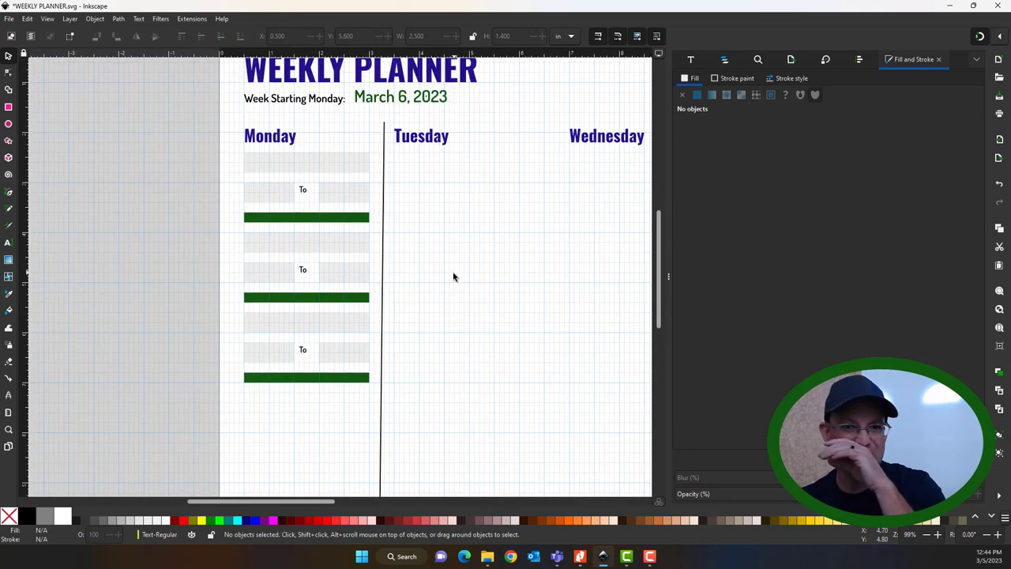
pyautogui.scroll(-4, 433, 228)
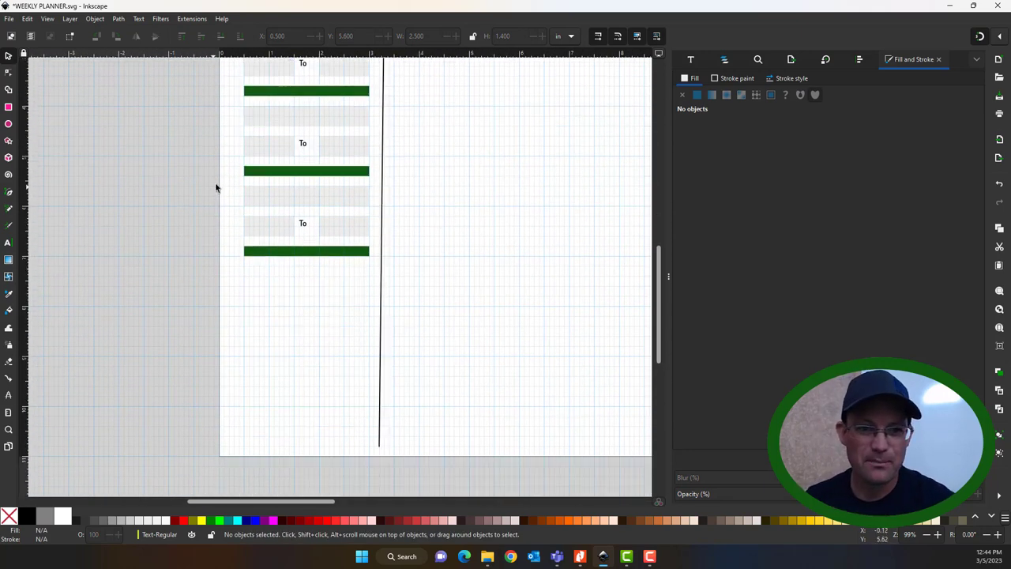
pyautogui.keyDown('ctrl'); pyautogui.scroll(1, 227, 183); pyautogui.keyUp('ctrl')
pyautogui.moveTo(229, 183); pyautogui.dragTo(440, 327)
pyautogui.hotkey('ctrl', 'd')
pyautogui.moveTo(429, 199); pyautogui.dragTo(427, 309)
pyautogui.click(507, 278)
pyautogui.scroll(-6, 507, 280)
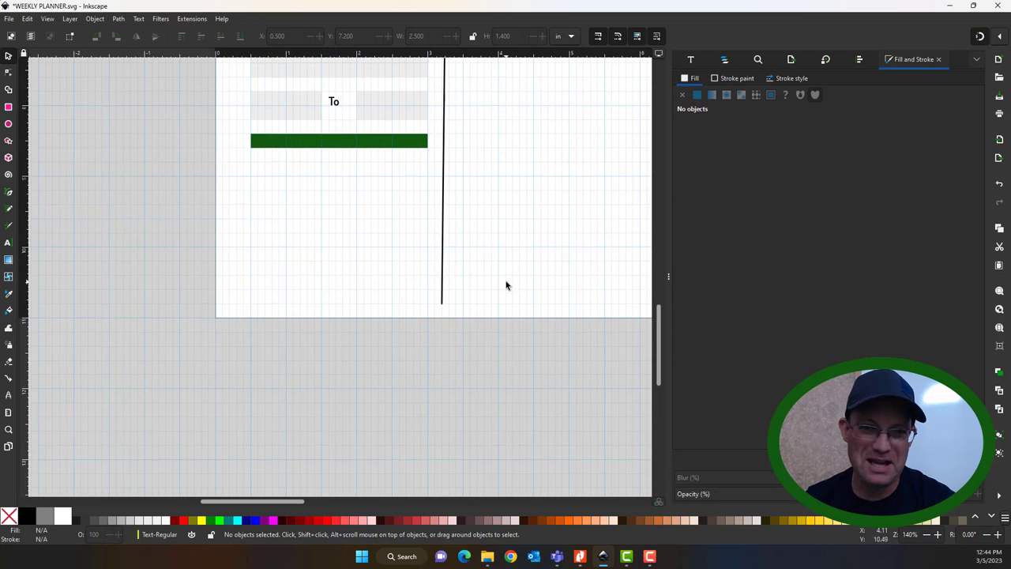
pyautogui.scroll(2, 507, 285)
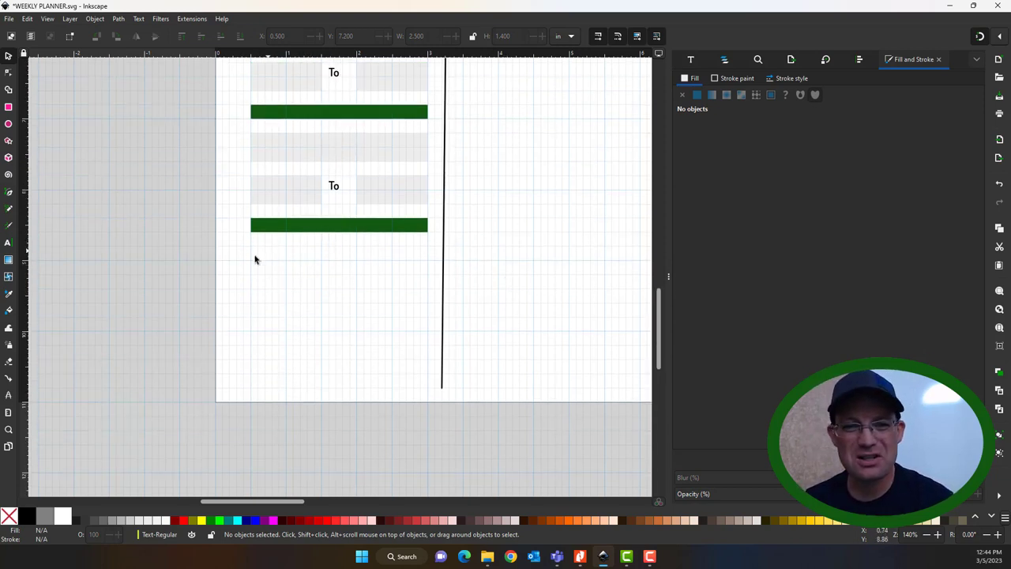
# Duplicate the fourth block's full-width grey box three times, stacking the copies below the last green bar down to Y 10.0 in.
pyautogui.click(266, 148)
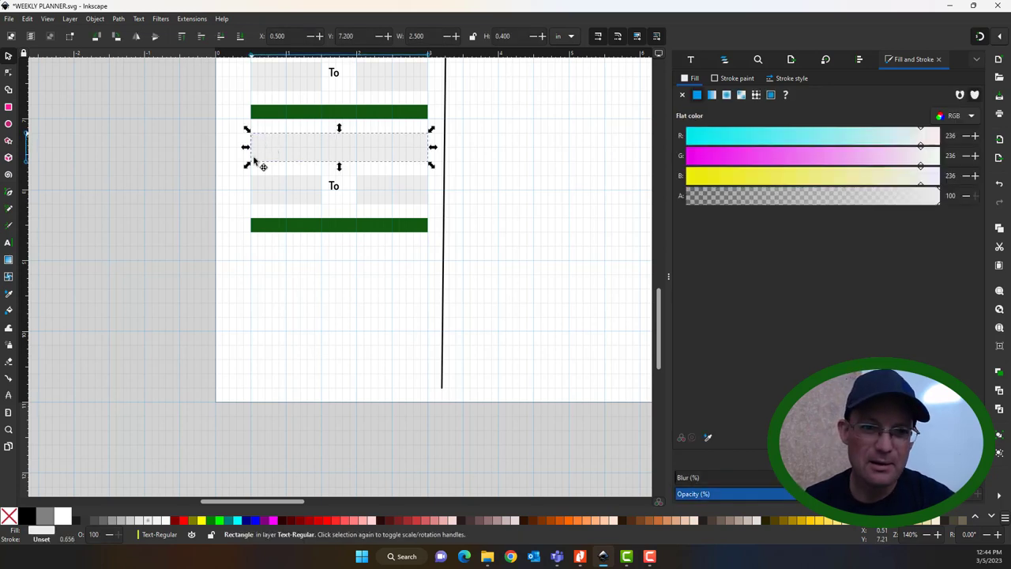
pyautogui.moveTo(260, 162); pyautogui.dragTo(271, 345)
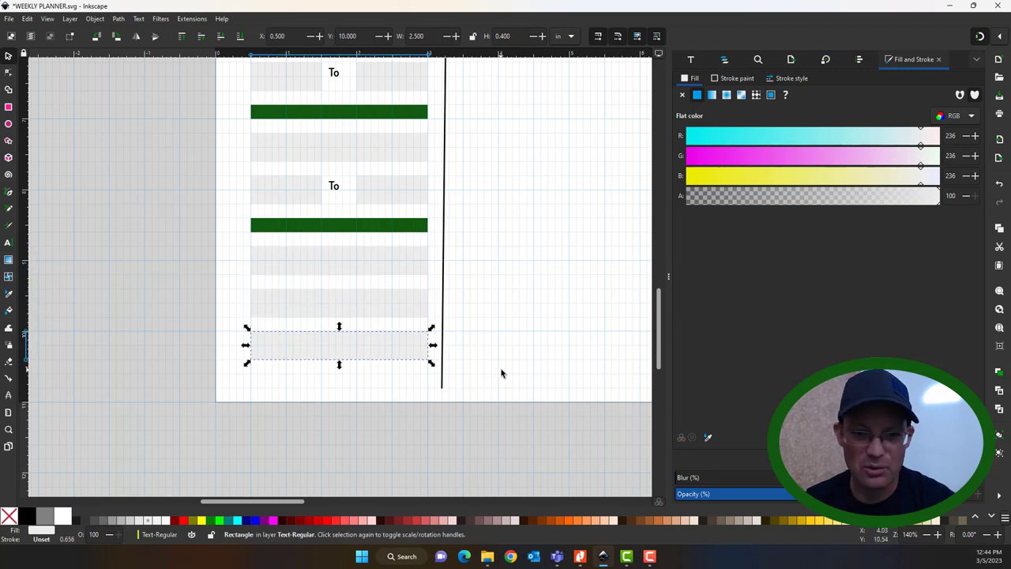
pyautogui.click(509, 324)
# Review the spacing of the Monday column's entry blocks and grey boxes from the heading down to the page's lower edge.
pyautogui.scroll(10, 510, 325)
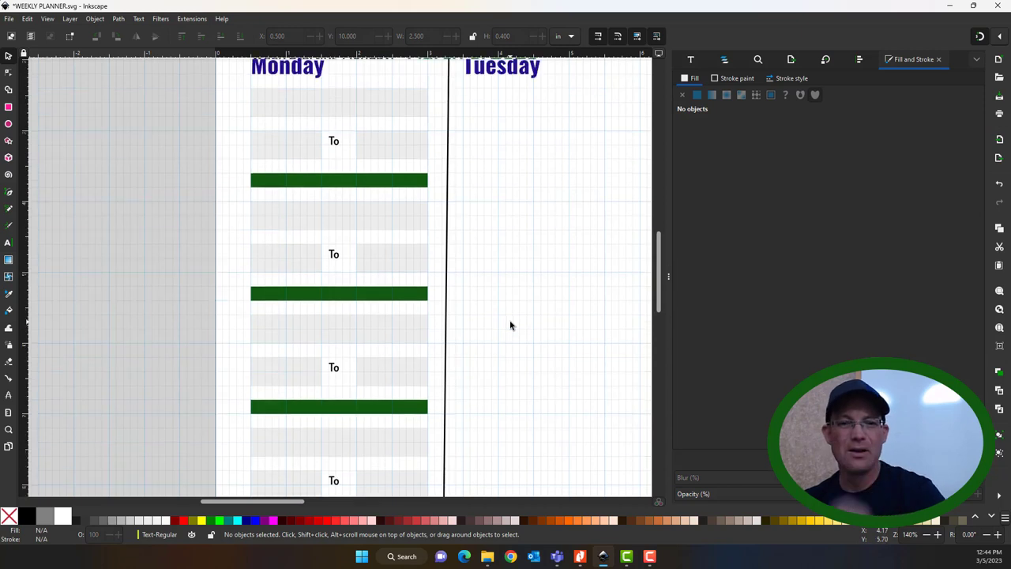
pyautogui.scroll(3, 510, 324)
pyautogui.scroll(-15, 510, 324)
pyautogui.scroll(5, 455, 315)
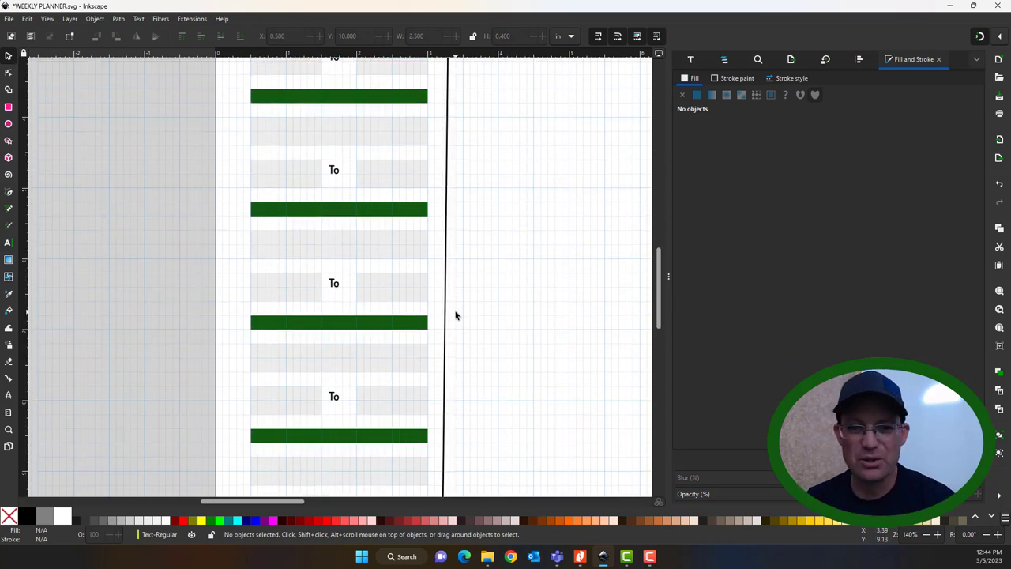
pyautogui.scroll(5, 455, 315)
pyautogui.scroll(-15, 463, 314)
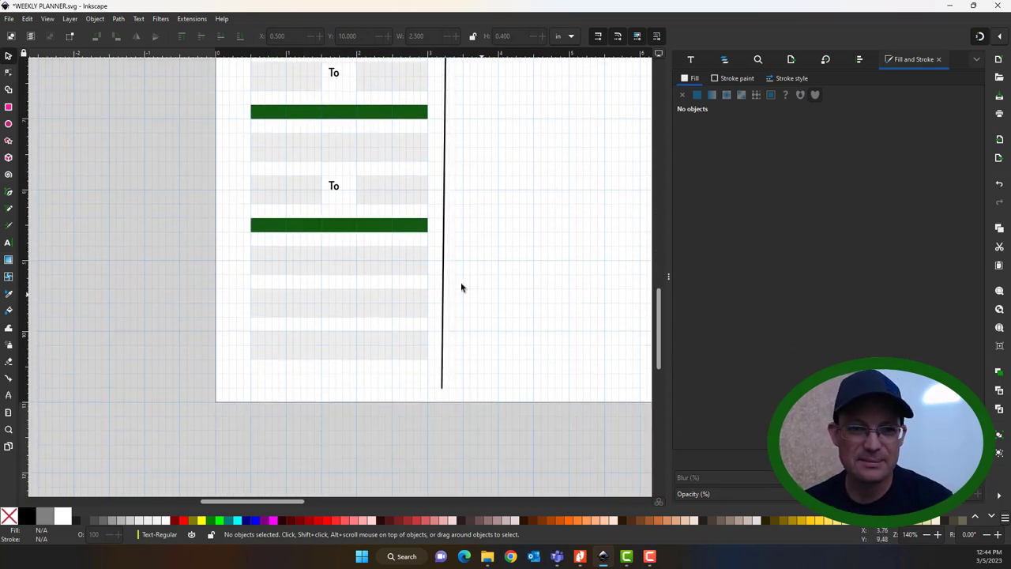
pyautogui.scroll(3, 266, 213)
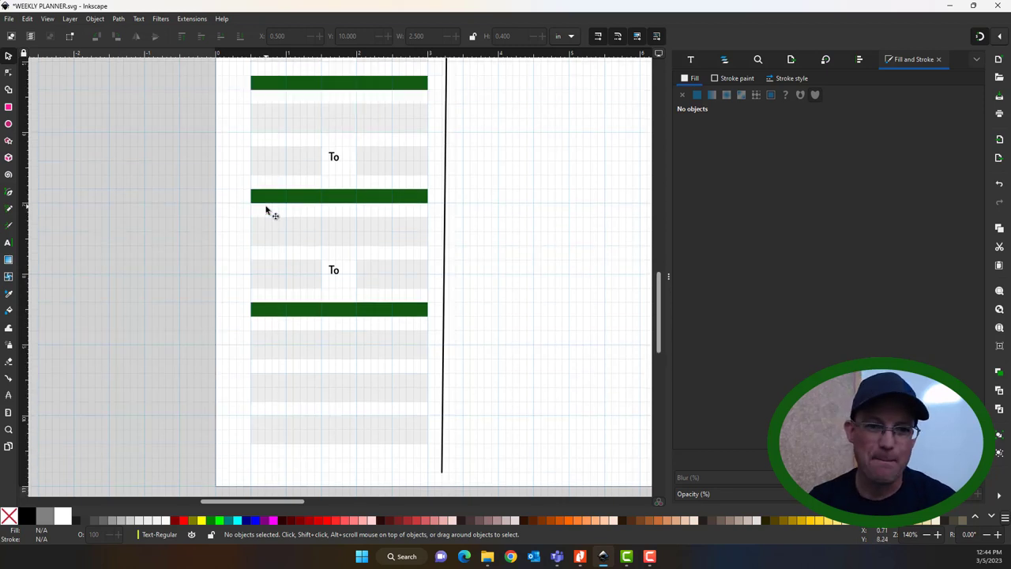
pyautogui.scroll(6, 490, 257)
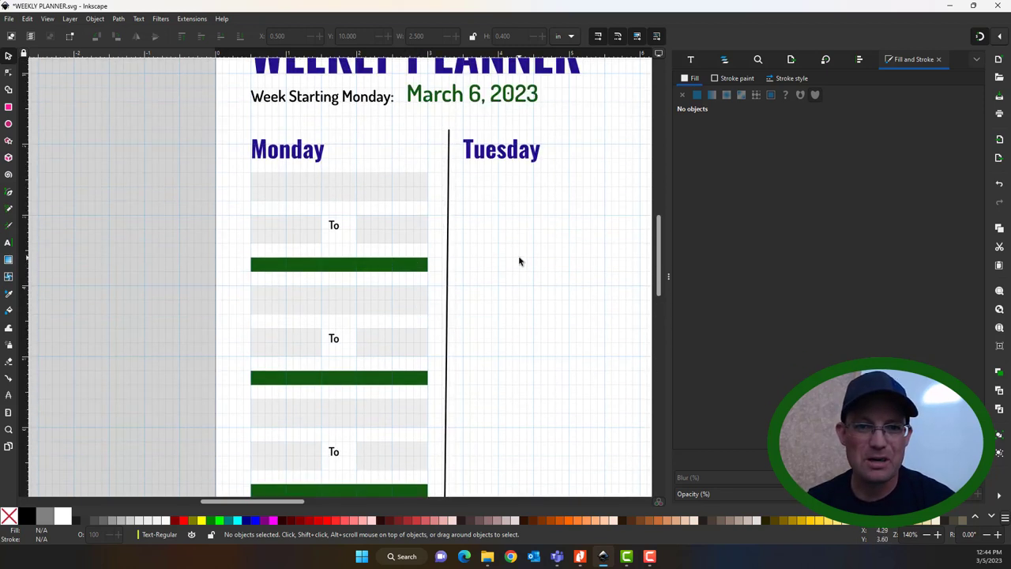
pyautogui.scroll(-12, 327, 393)
pyautogui.scroll(12, 434, 345)
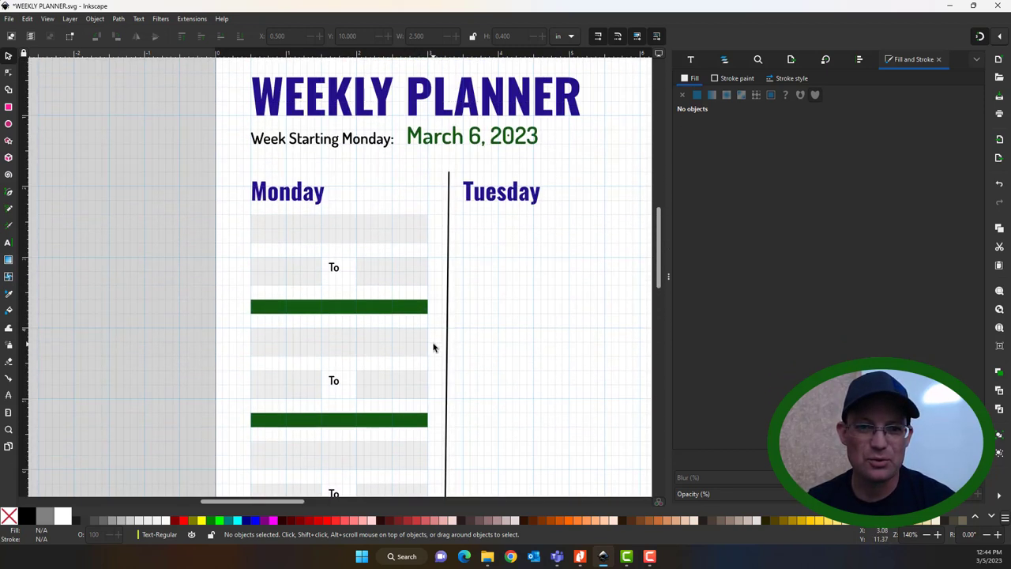
# Delete the fourth entry block, including its grey boxes, "To" text and green bar, from the Monday column.
pyautogui.scroll(-6, 433, 348)
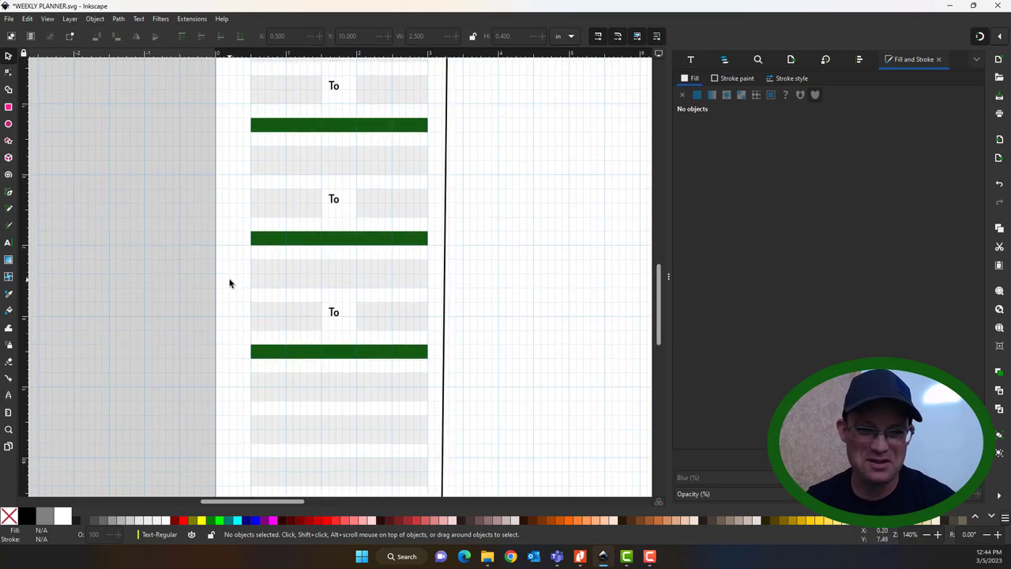
pyautogui.moveTo(229, 256); pyautogui.dragTo(452, 357)
pyautogui.press('Delete')
pyautogui.scroll(-4, 261, 289)
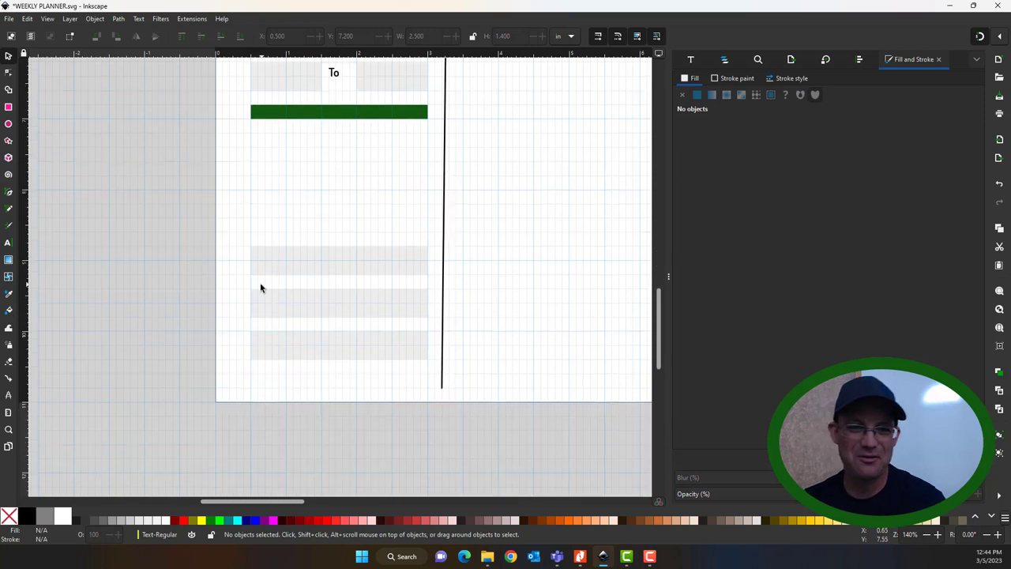
# Move the three full-width grey boxes up beneath the third green bar and place a duplicate set below them at Y 9.0 in.
pyautogui.moveTo(237, 238); pyautogui.dragTo(457, 378)
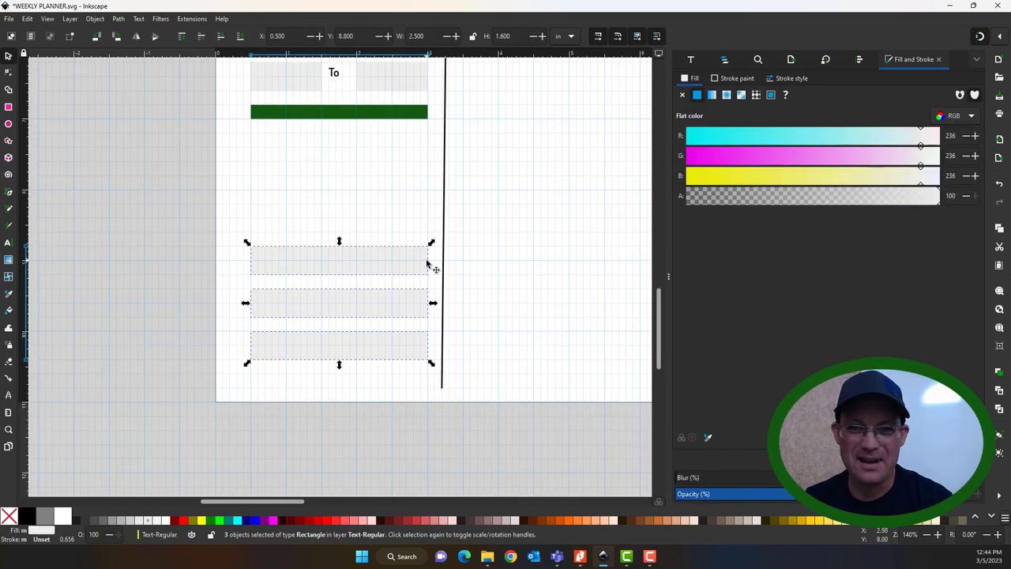
pyautogui.moveTo(432, 266)
pyautogui.mouseDown()
pyautogui.moveTo(426, 135)
pyautogui.moveTo(420, 268)
pyautogui.mouseUp()
pyautogui.hotkey('ctrl', 'd')
pyautogui.click(537, 321)
pyautogui.moveTo(483, 224); pyautogui.dragTo(449, 503)
pyautogui.scroll(-1, 420, 319)
pyautogui.moveTo(524, 368); pyautogui.dragTo(418, 316)
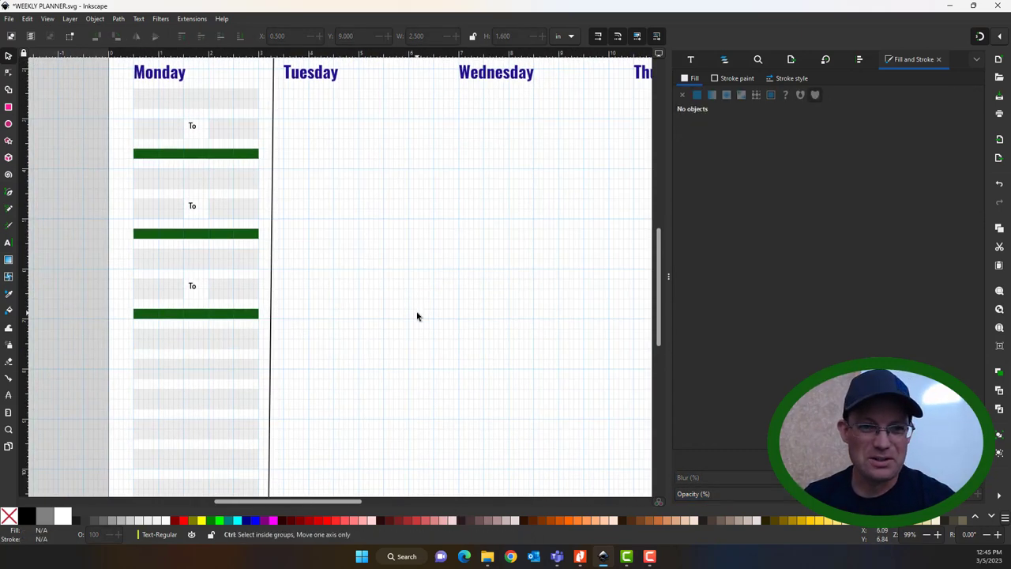
pyautogui.scroll(-2, 437, 338)
pyautogui.scroll(2, 436, 337)
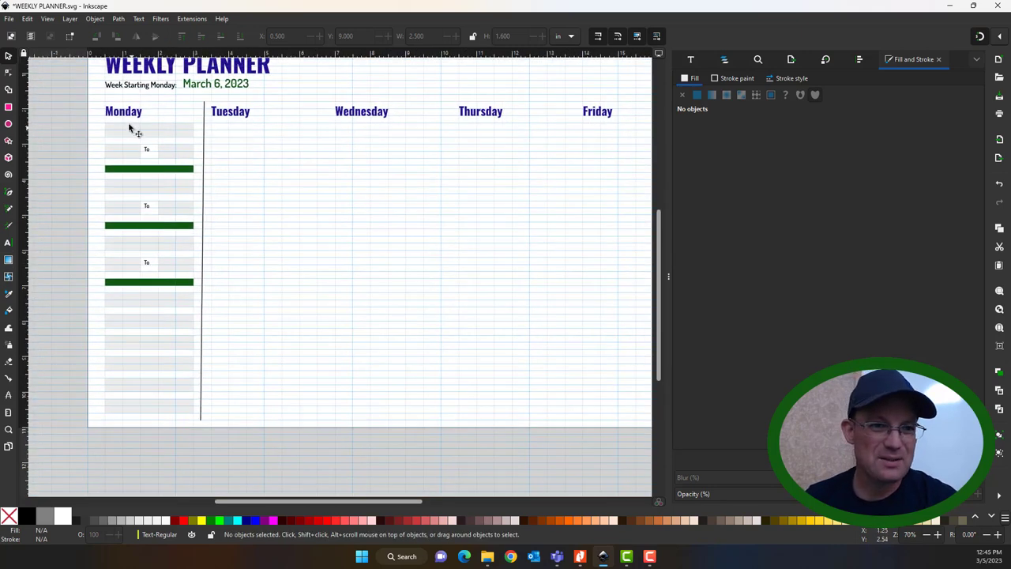
pyautogui.moveTo(90, 121); pyautogui.dragTo(199, 421)
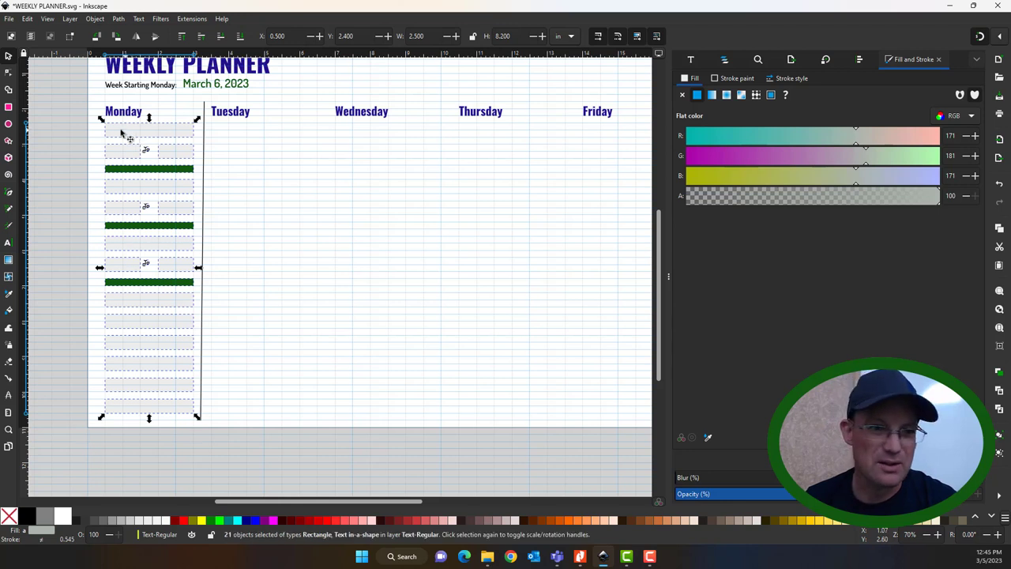
pyautogui.moveTo(102, 119); pyautogui.dragTo(227, 129)
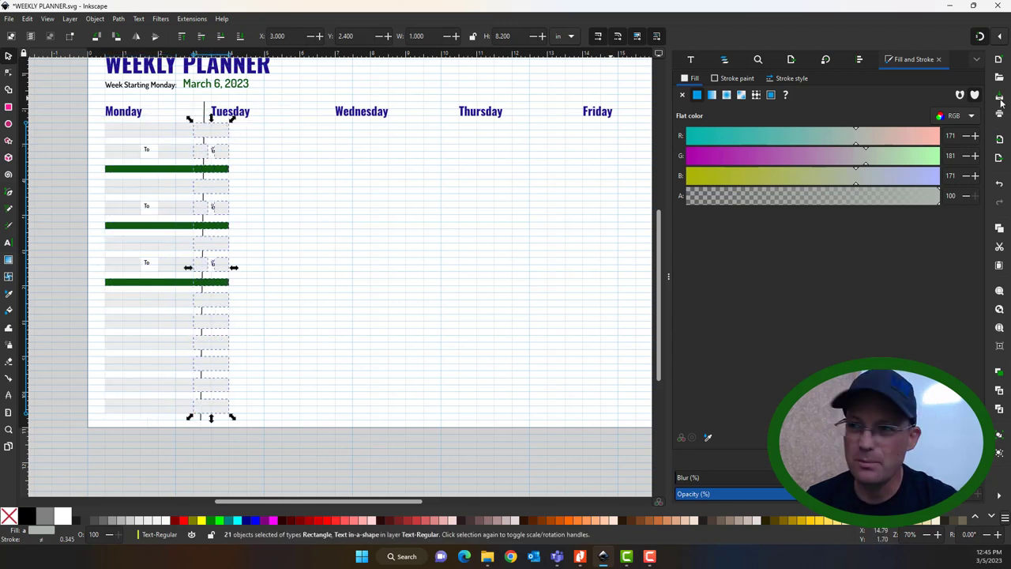
pyautogui.click(998, 185)
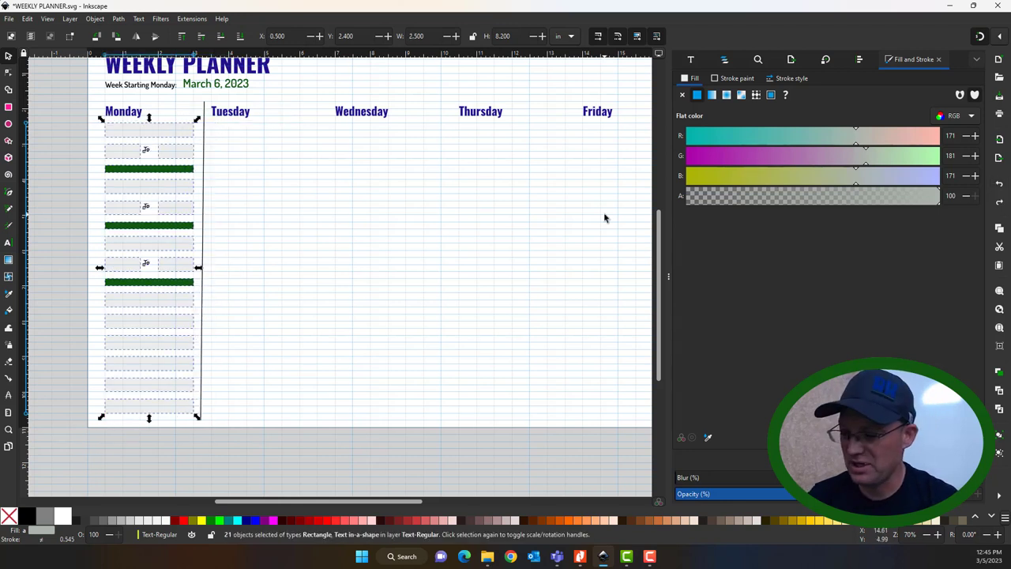
pyautogui.click(604, 218)
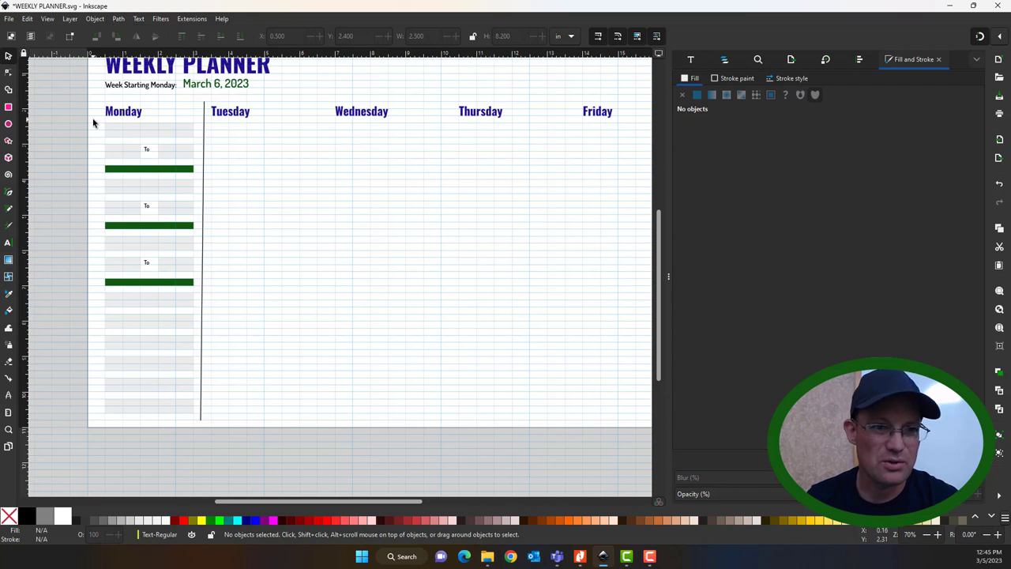
# Duplicate all of the Monday column's boxes, bars and "To" texts and place the copy beneath the Tuesday heading at X 3.5 in.
pyautogui.moveTo(93, 123); pyautogui.dragTo(199, 427)
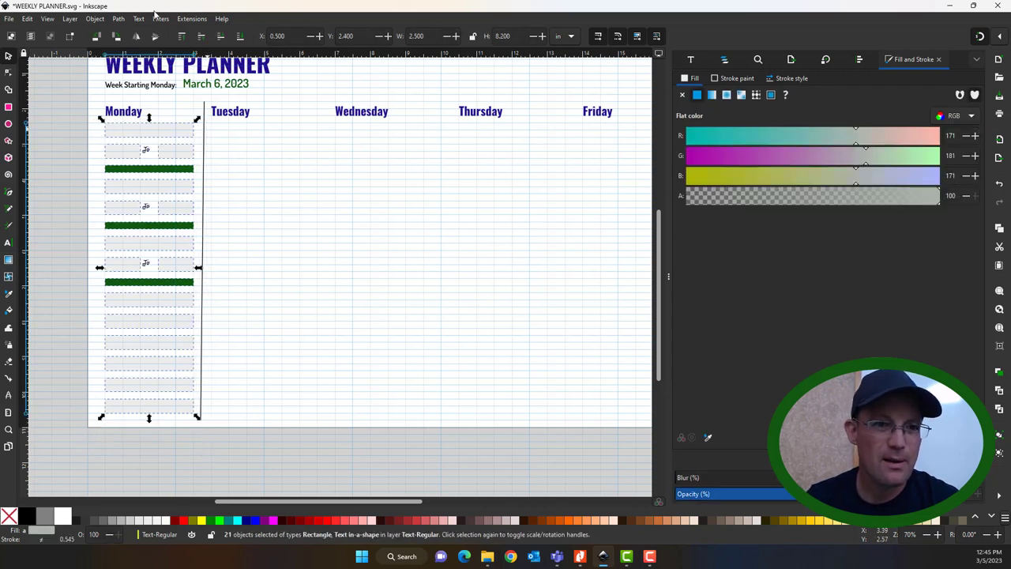
pyautogui.click(28, 18)
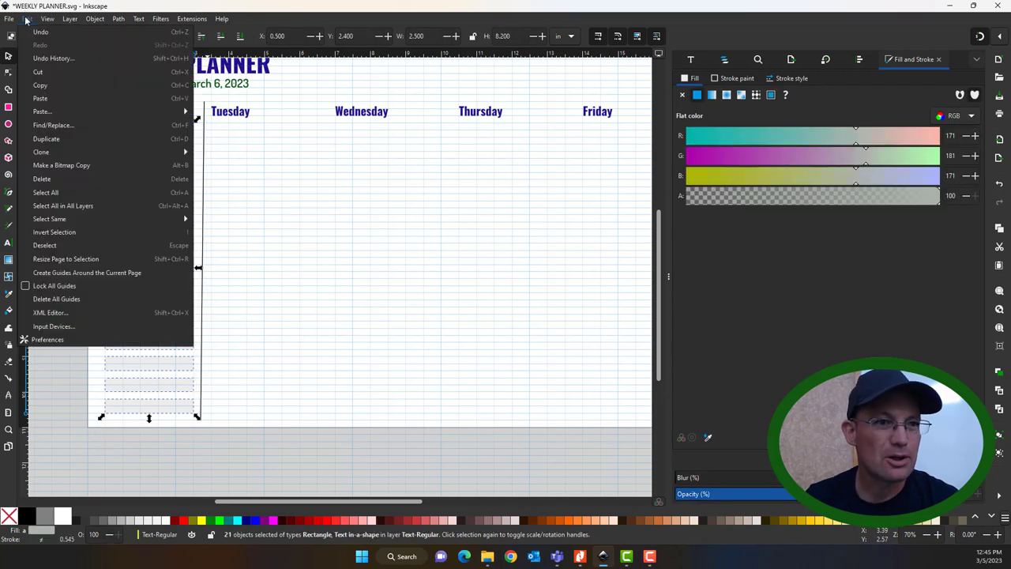
pyautogui.click(57, 143)
pyautogui.moveTo(111, 131); pyautogui.dragTo(219, 132)
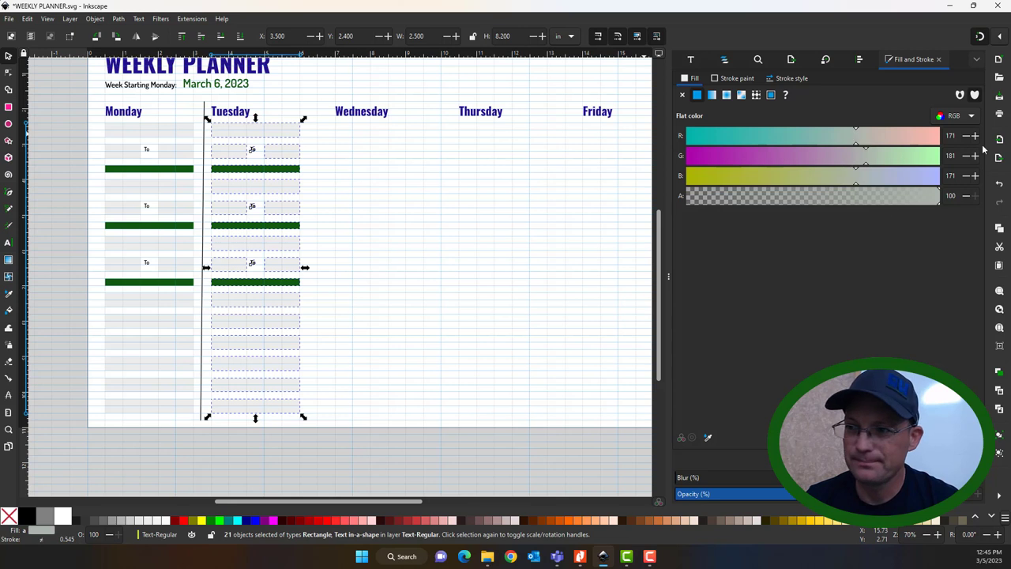
pyautogui.hotkey('ctrl', 'z')
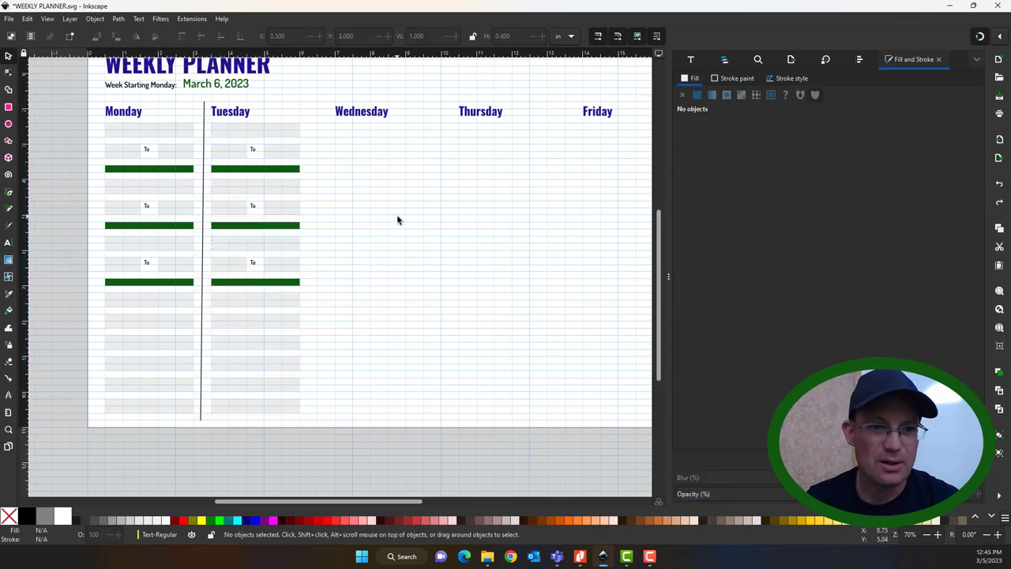
pyautogui.moveTo(342, 430); pyautogui.dragTo(458, 395)
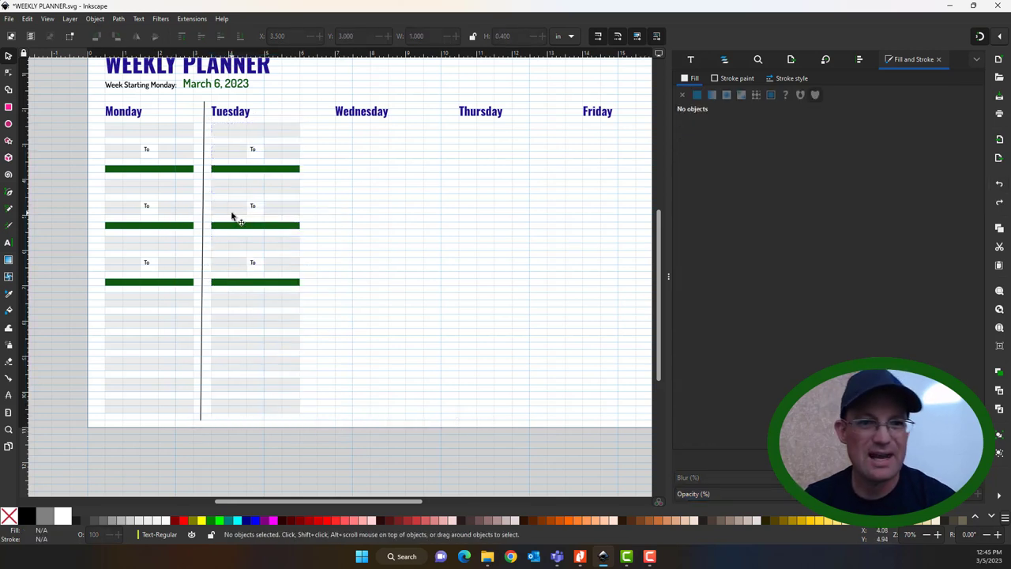
# Delete the divider line between Monday and Tuesday, and duplicate both columns' contents to form the third and fourth columns.
pyautogui.click(203, 195)
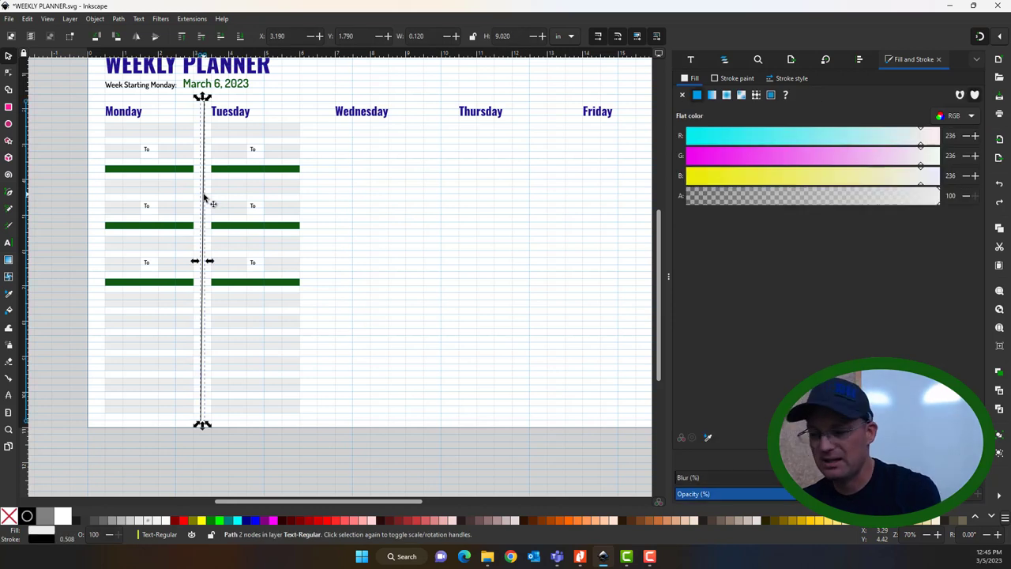
pyautogui.press('Delete')
pyautogui.moveTo(91, 123); pyautogui.dragTo(352, 436)
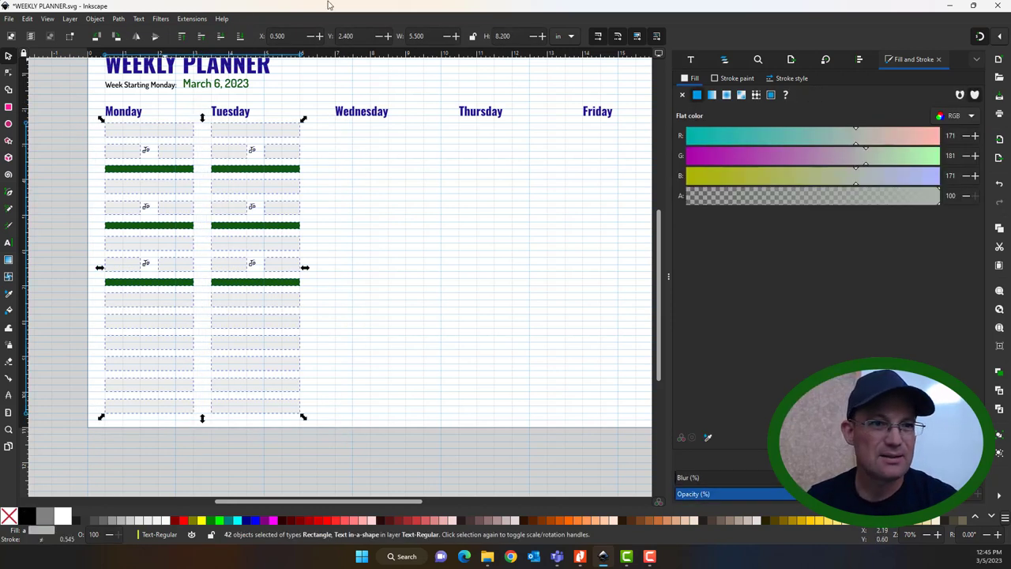
pyautogui.click(27, 19)
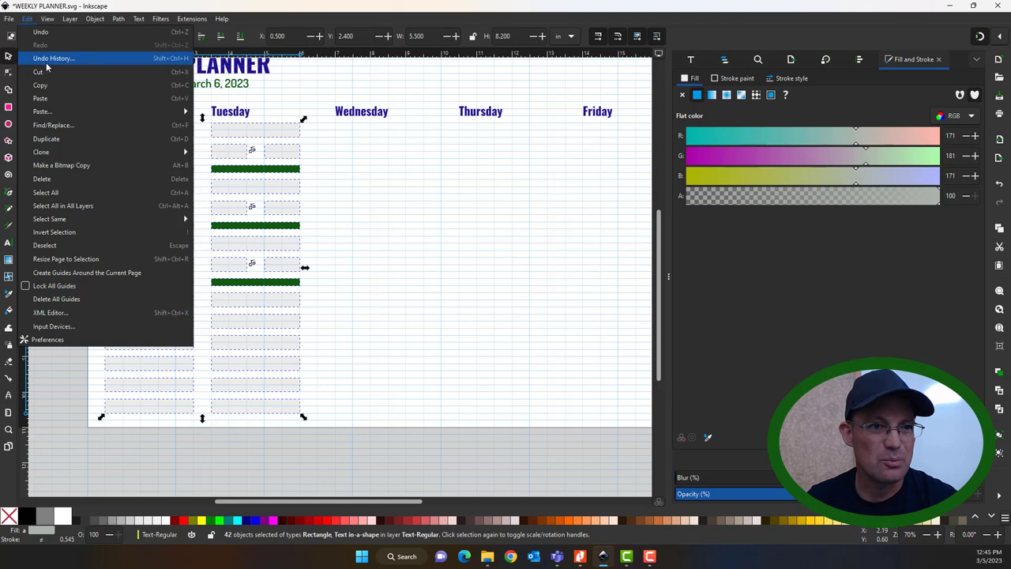
pyautogui.click(51, 140)
pyautogui.moveTo(107, 126); pyautogui.dragTo(331, 130)
# Shift the Wednesday, Thursday and Friday headings 0.5 in to the left so Wednesday lines up with the third column.
pyautogui.moveTo(311, 80); pyautogui.dragTo(629, 135)
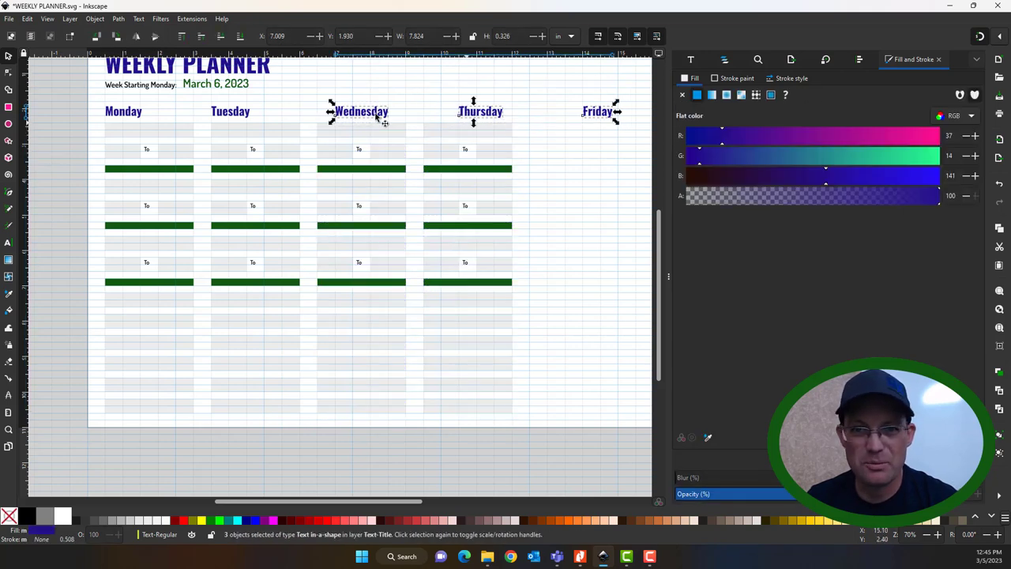
pyautogui.moveTo(377, 117); pyautogui.dragTo(339, 111)
pyautogui.click(516, 248)
pyautogui.hscroll(1, 515, 247)
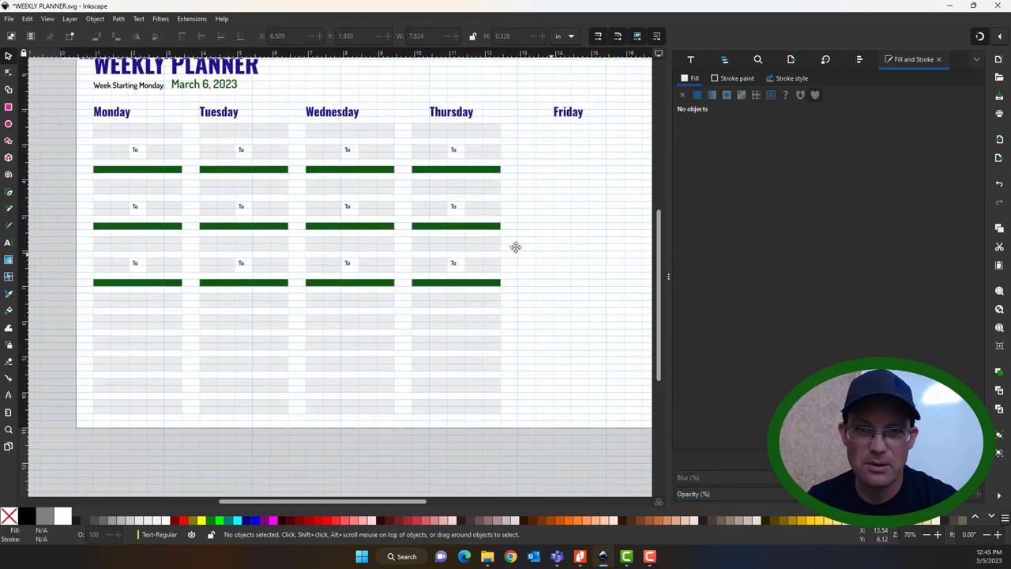
# Shift the Thursday and Friday headings left so Thursday aligns with the fourth column and Friday sits at about X 12.5 in.
pyautogui.hscroll(2, 515, 247)
pyautogui.moveTo(346, 70)
pyautogui.mouseDown()
pyautogui.moveTo(414, 113)
pyautogui.moveTo(525, 117)
pyautogui.mouseUp()
pyautogui.moveTo(384, 111); pyautogui.dragTo(368, 111)
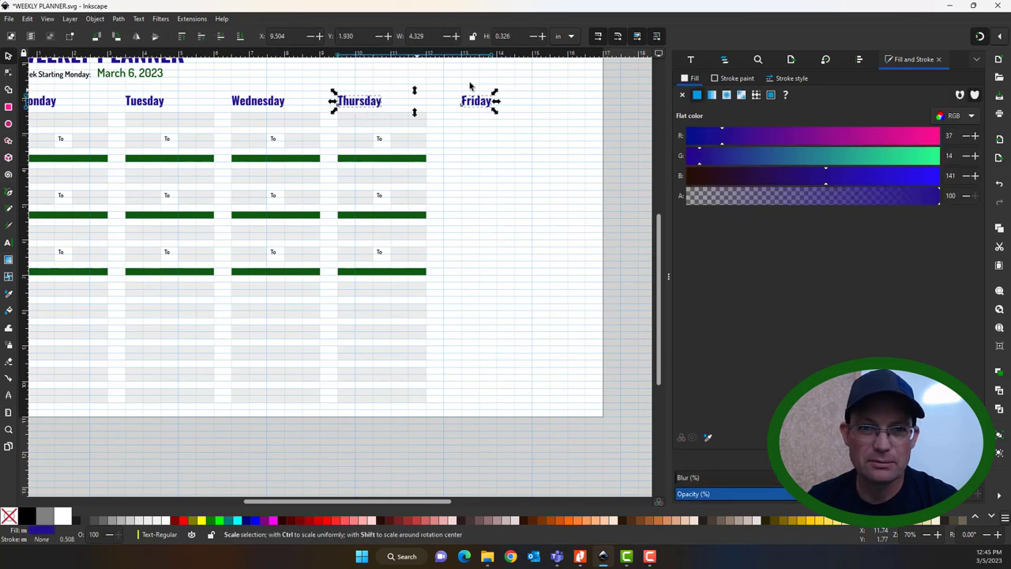
pyautogui.click(493, 109)
pyautogui.click(474, 107)
pyautogui.moveTo(474, 106); pyautogui.dragTo(456, 107)
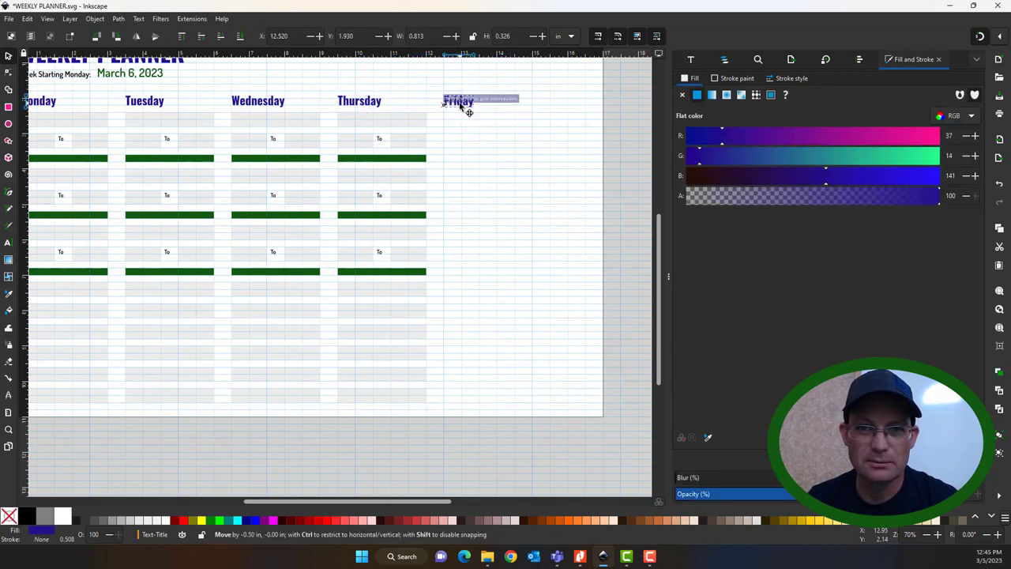
# Duplicate all of the Thursday column's boxes, bars and "To" texts and place the copy beneath the Friday heading at X 12.5 in, Y 2.4 in.
pyautogui.click(332, 111)
pyautogui.moveTo(330, 109); pyautogui.dragTo(447, 417)
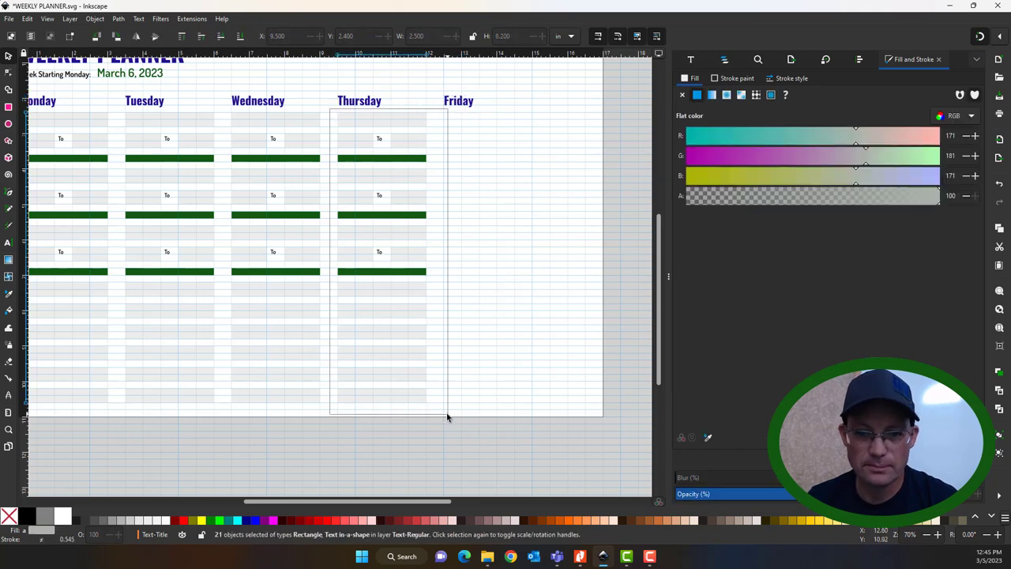
pyautogui.hotkey('ctrl', 'd')
pyautogui.moveTo(340, 117); pyautogui.dragTo(451, 128)
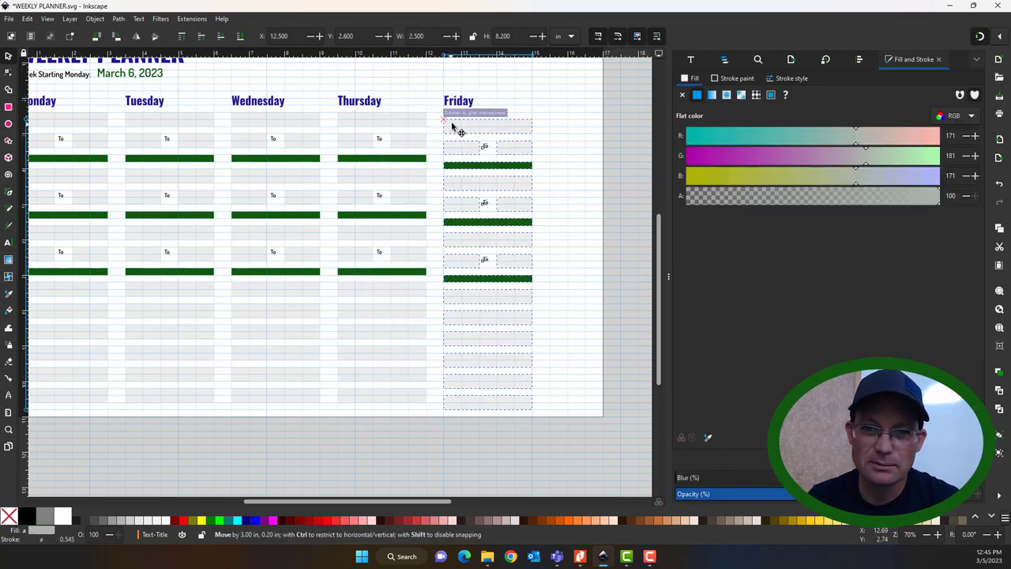
pyautogui.click(580, 170)
# Review the alignment and spacing of the five weekday columns across the page.
pyautogui.moveTo(340, 182); pyautogui.dragTo(400, 186)
pyautogui.moveTo(549, 185); pyautogui.dragTo(437, 166)
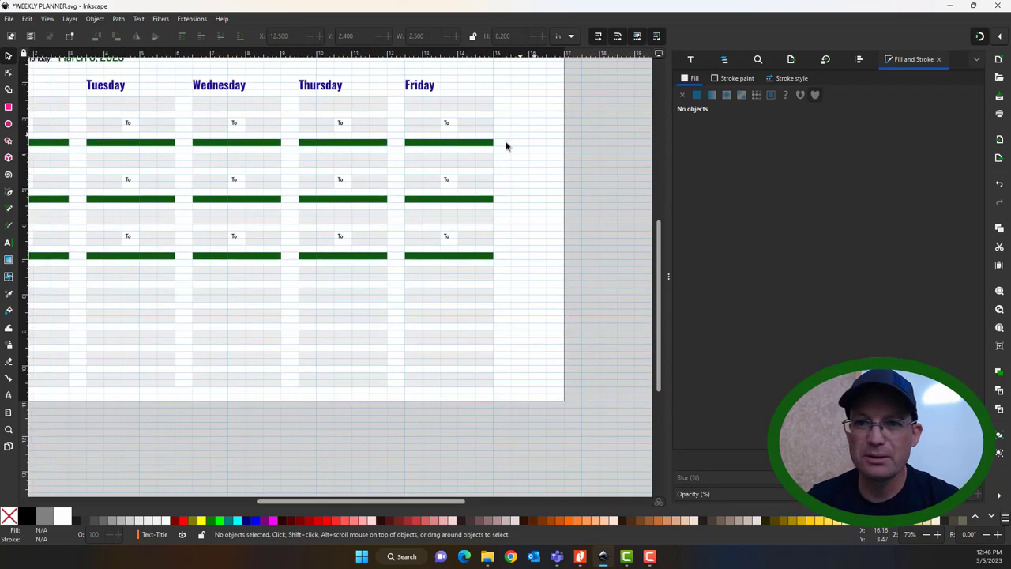
pyautogui.scroll(-2, 498, 158)
pyautogui.scroll(2, 165, 214)
pyautogui.moveTo(165, 214); pyautogui.dragTo(191, 233)
pyautogui.hscroll(3, 190, 233)
pyautogui.scroll(-1, 232, 215)
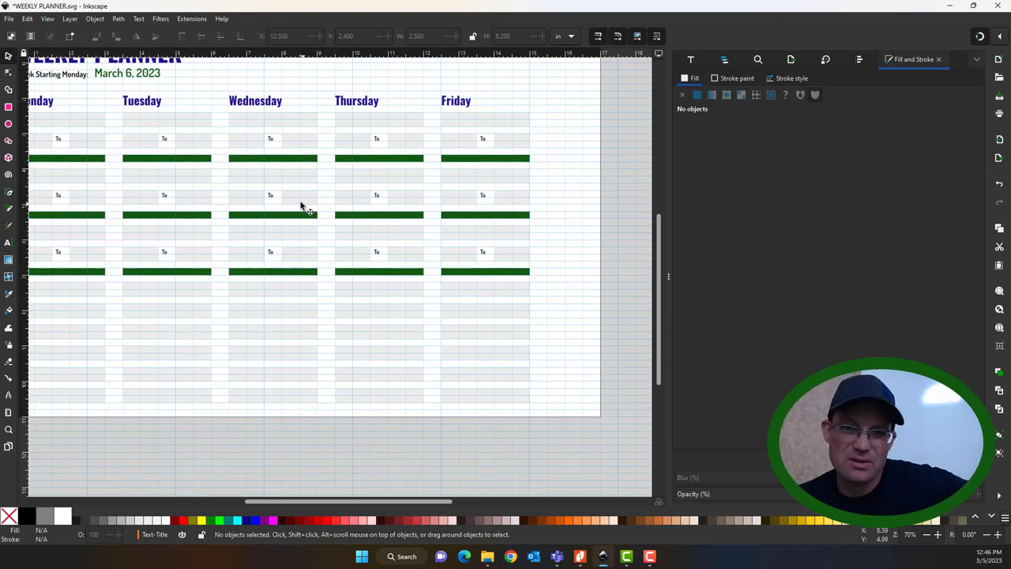
pyautogui.moveTo(301, 205); pyautogui.dragTo(323, 228)
pyautogui.moveTo(312, 270)
pyautogui.mouseDown()
pyautogui.moveTo(345, 246)
pyautogui.moveTo(325, 257)
pyautogui.mouseUp()
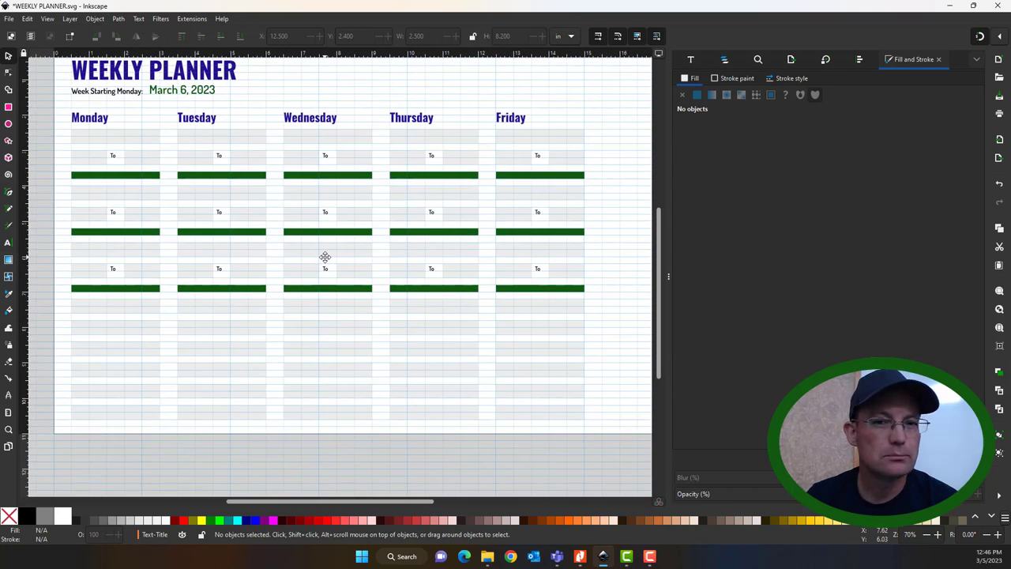
pyautogui.moveTo(597, 245)
pyautogui.mouseDown()
pyautogui.moveTo(510, 216)
pyautogui.moveTo(549, 266)
pyautogui.moveTo(605, 240)
pyautogui.mouseUp()
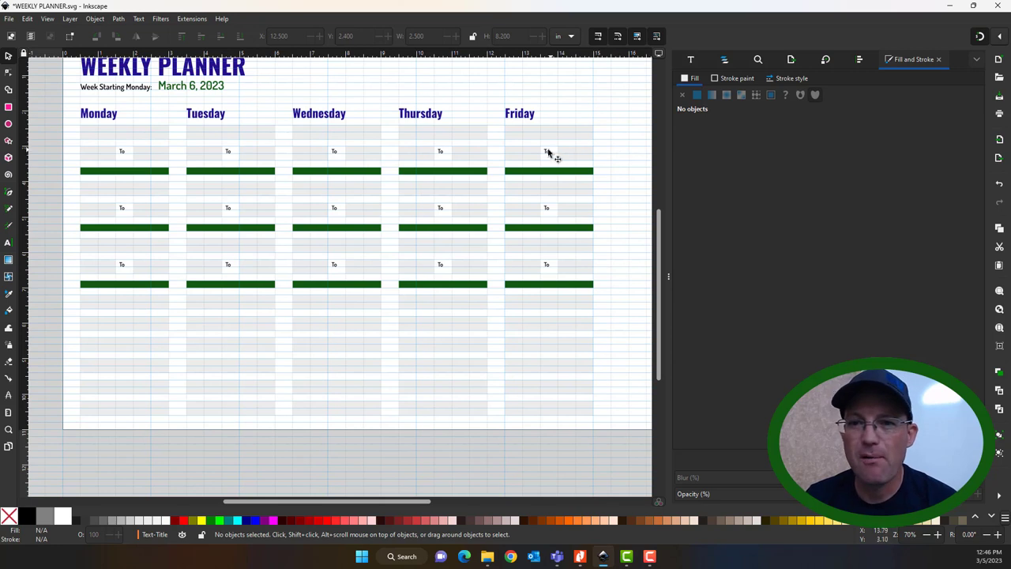
# Check which layer holds Friday's first grey box and add a layer named "Shapes-Fillable Boxes" above the Text-Regular layer.
pyautogui.click(725, 60)
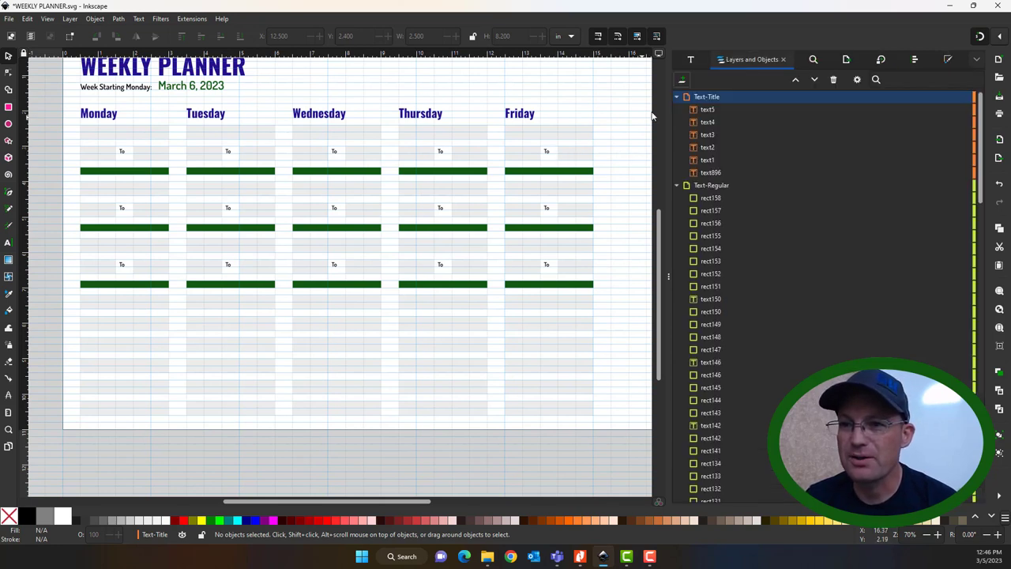
pyautogui.click(592, 142)
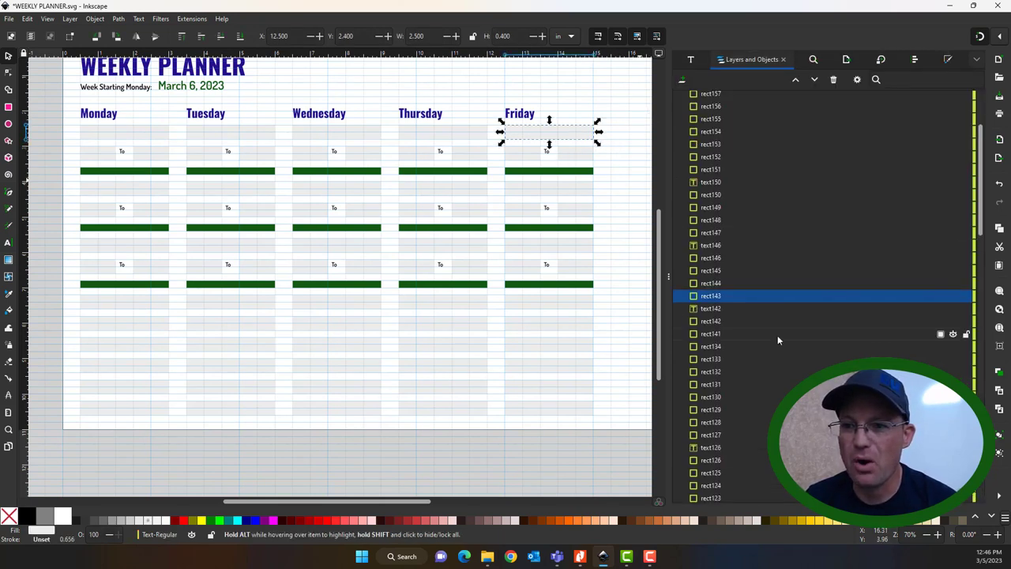
pyautogui.scroll(3, 783, 316)
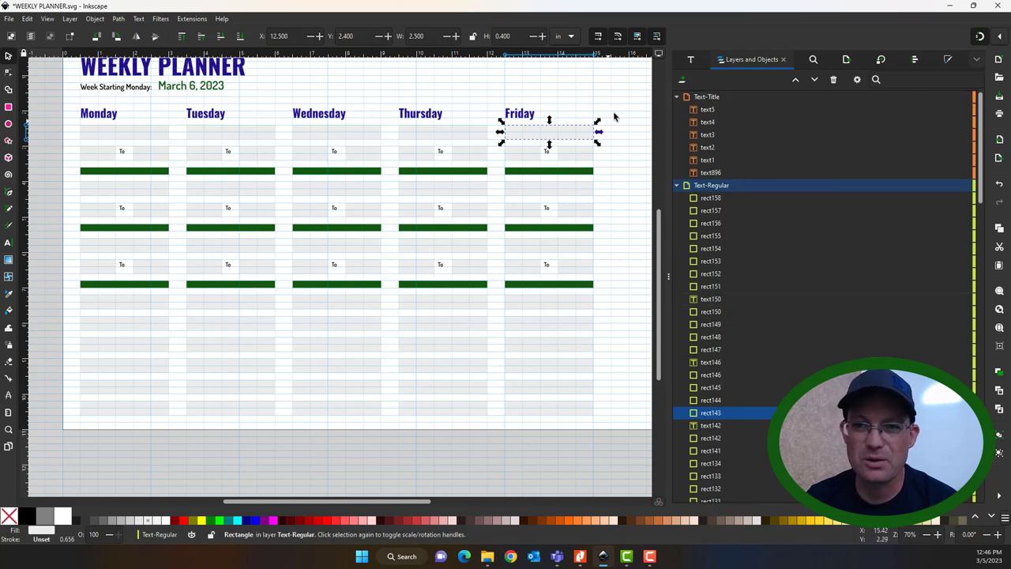
pyautogui.click(681, 81)
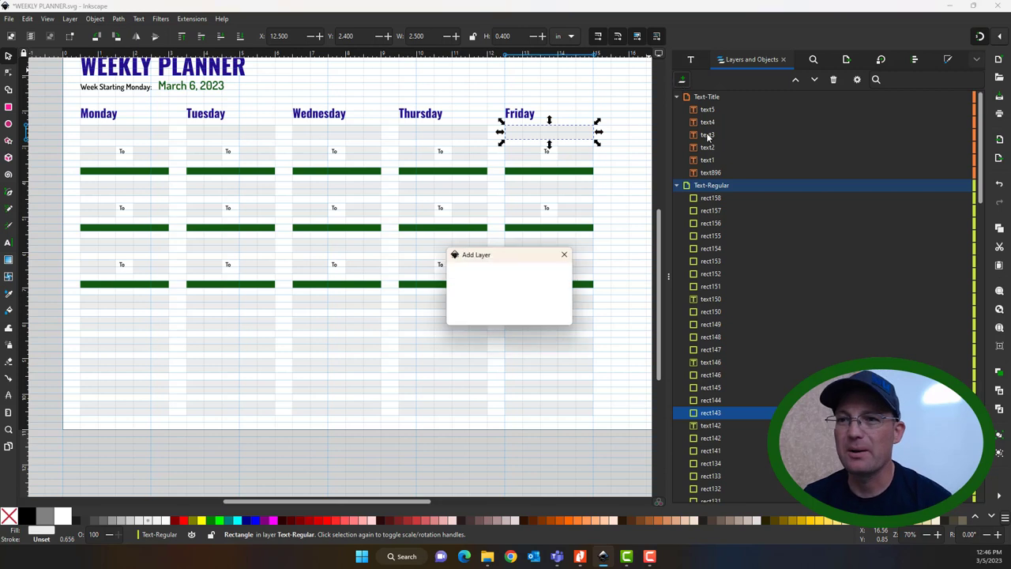
pyautogui.write('Shapes-Fillable Boxes')
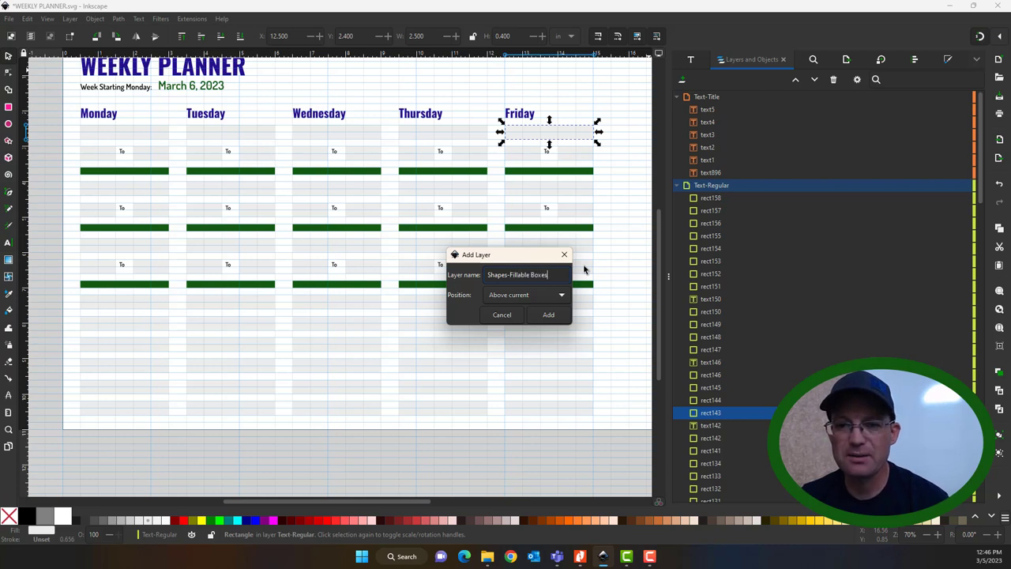
pyautogui.click(548, 314)
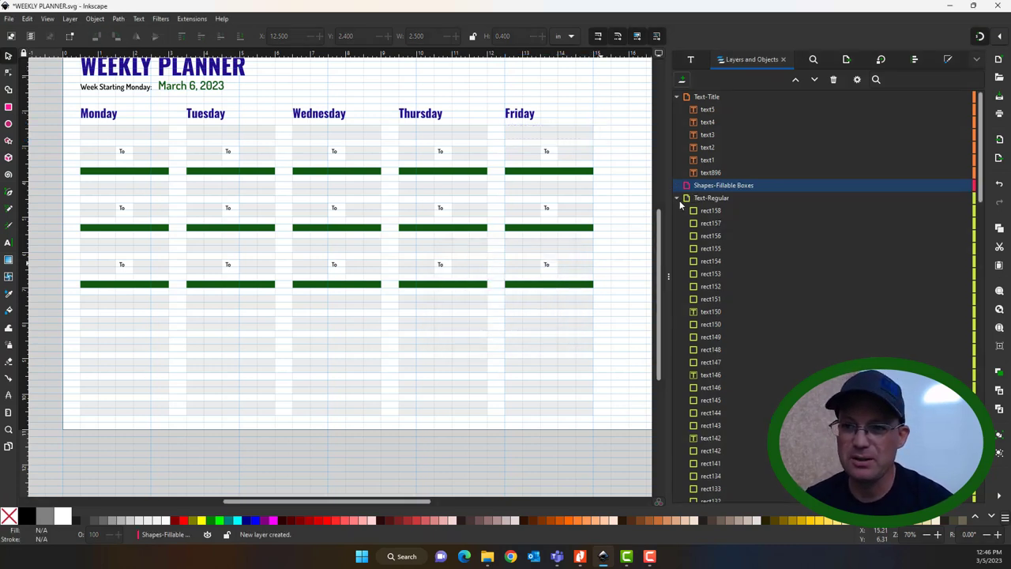
# Move all column rectangles and "To" texts, from rect158 through rect11, out of Text-Regular into the Shapes-Fillable Boxes layer.
pyautogui.click(711, 210)
pyautogui.scroll(-3, 722, 310)
pyautogui.scroll(-15, 722, 316)
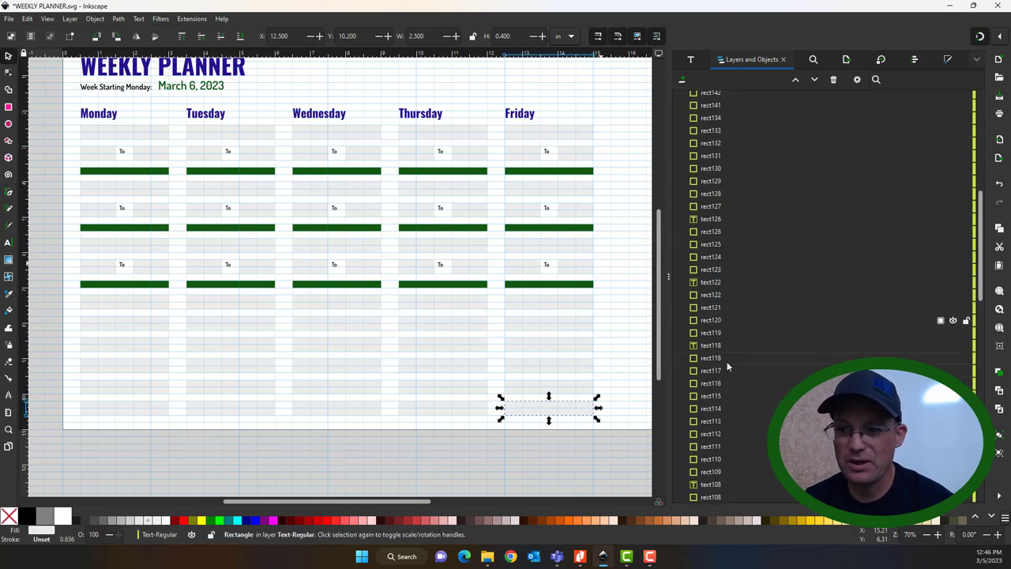
pyautogui.scroll(-2, 722, 403)
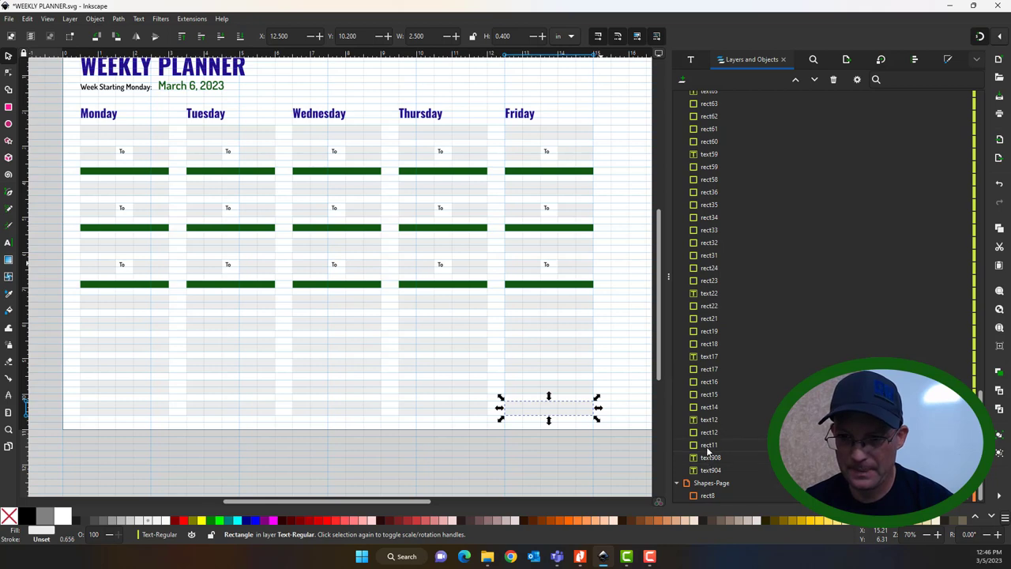
pyautogui.keyDown('shift'); pyautogui.click(709, 446); pyautogui.keyUp('shift')
pyautogui.scroll(20, 721, 318)
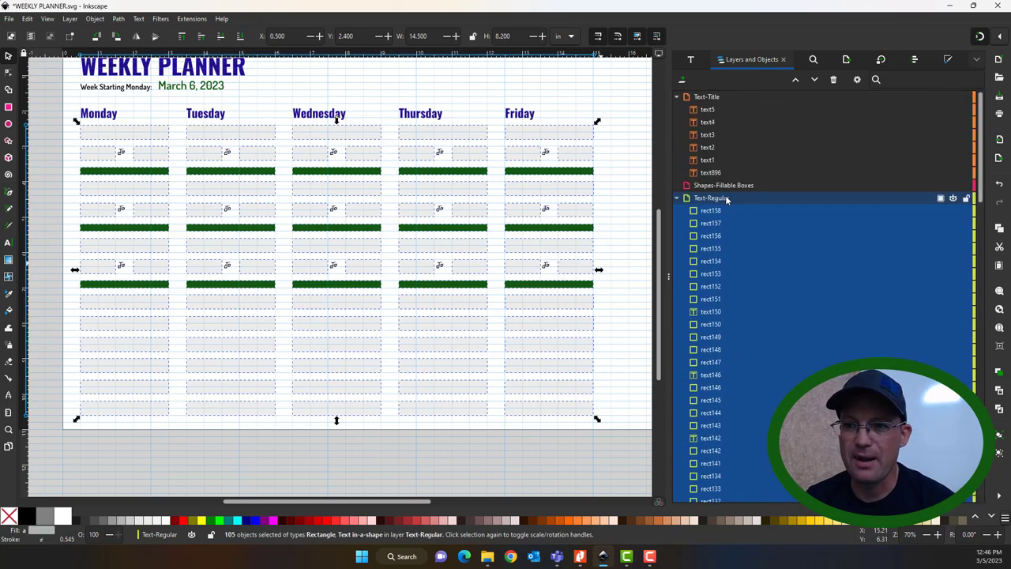
pyautogui.moveTo(709, 214); pyautogui.dragTo(778, 189)
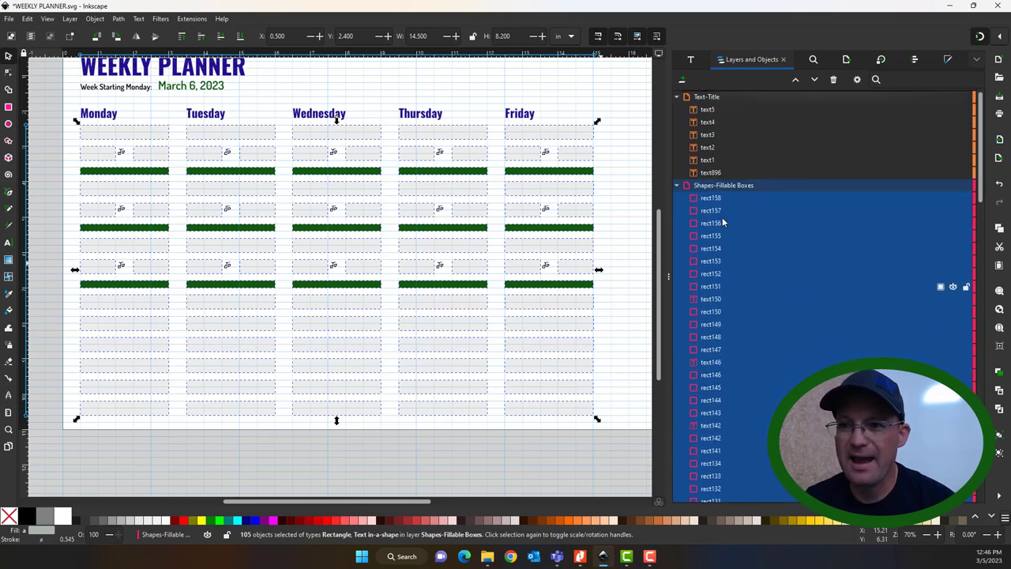
# Lower the Shapes-Fillable Boxes layer beneath the Text-Regular layer and clear the selection.
pyautogui.click(814, 185)
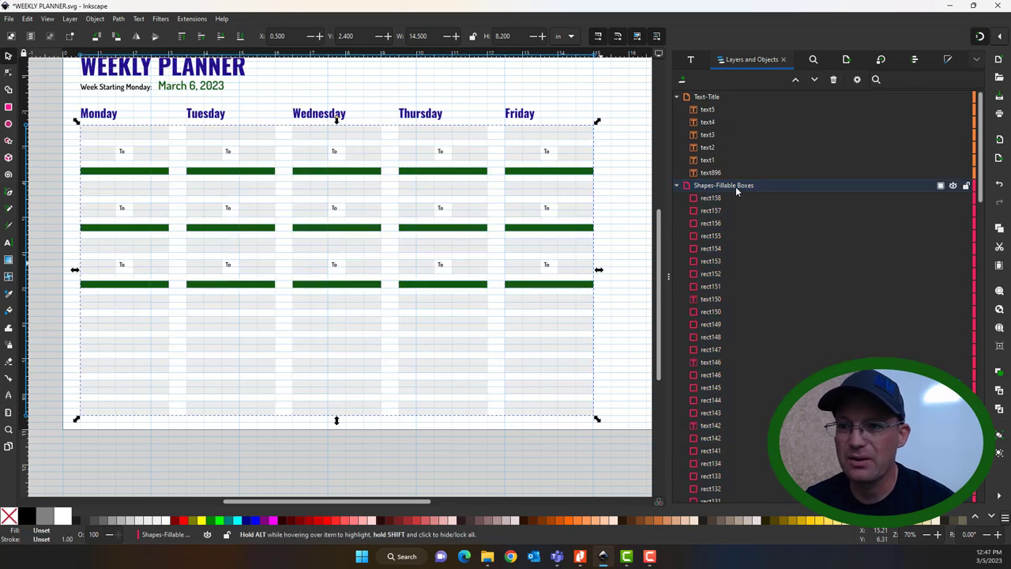
pyautogui.click(814, 80)
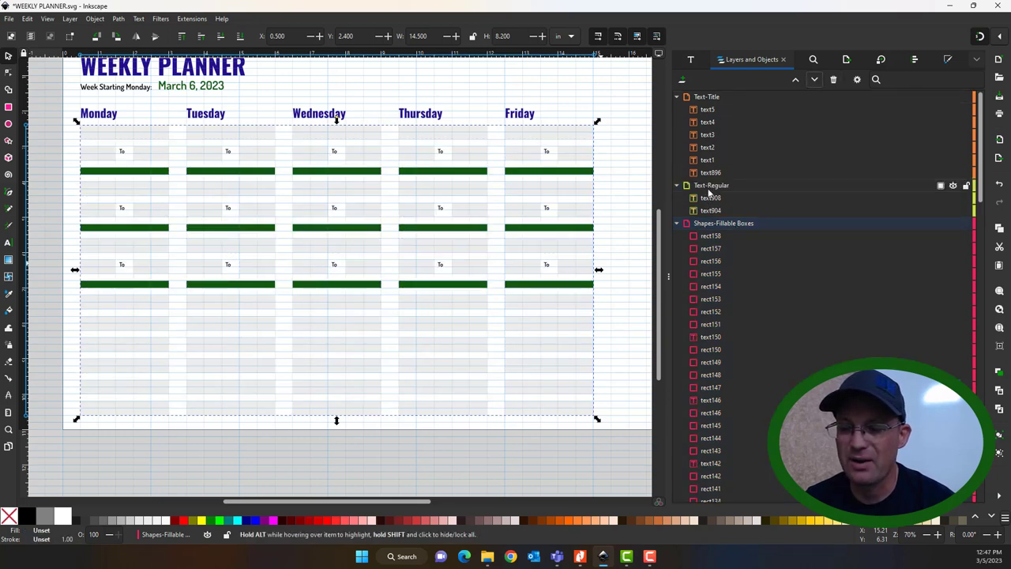
pyautogui.press('Escape')
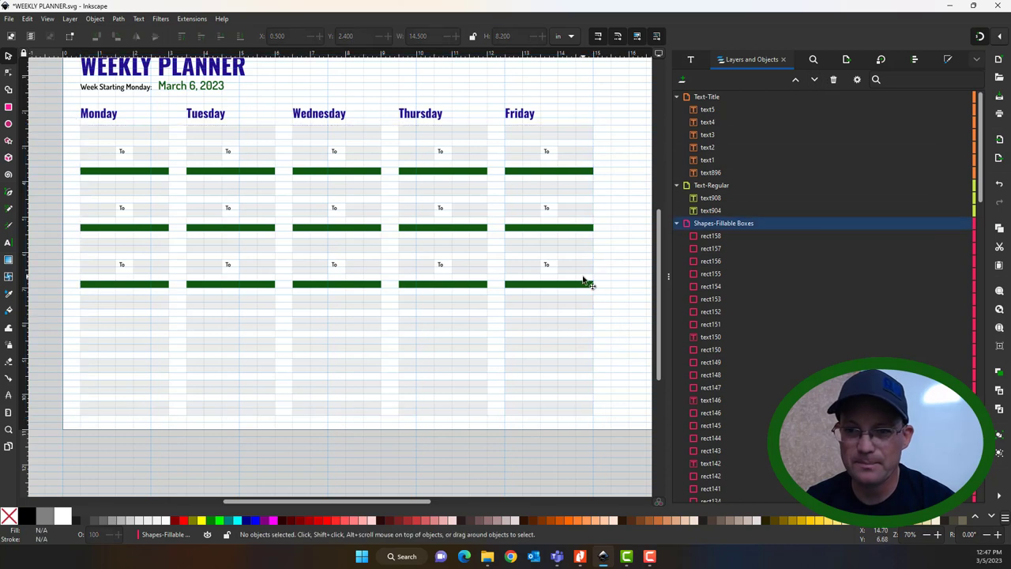
# Select all fifteen green divider bars across the Monday to Friday columns.
pyautogui.click(581, 285)
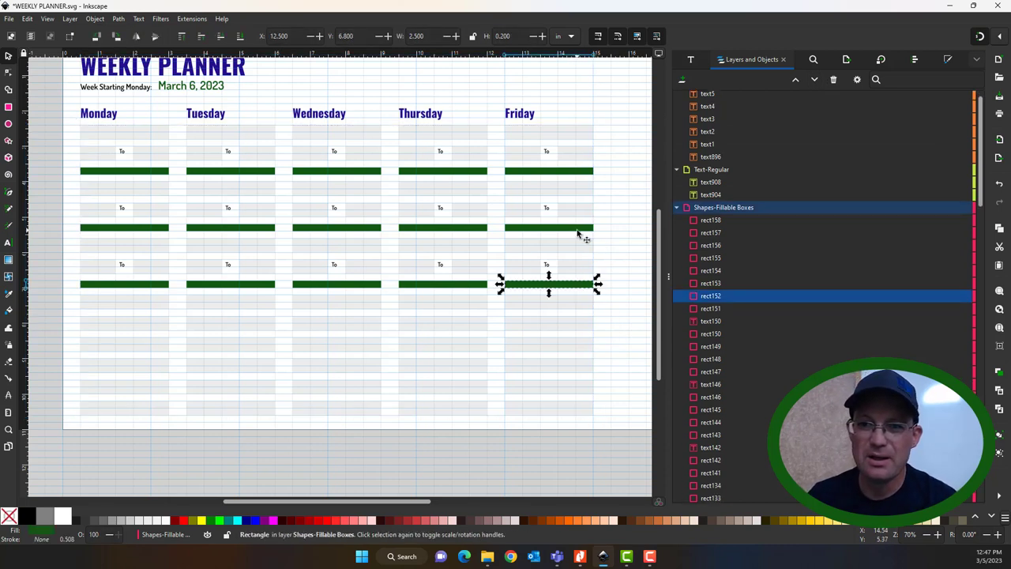
pyautogui.keyDown('shift'); pyautogui.click(582, 229); pyautogui.keyUp('shift')
pyautogui.keyDown('shift'); pyautogui.click(566, 172); pyautogui.keyUp('shift')
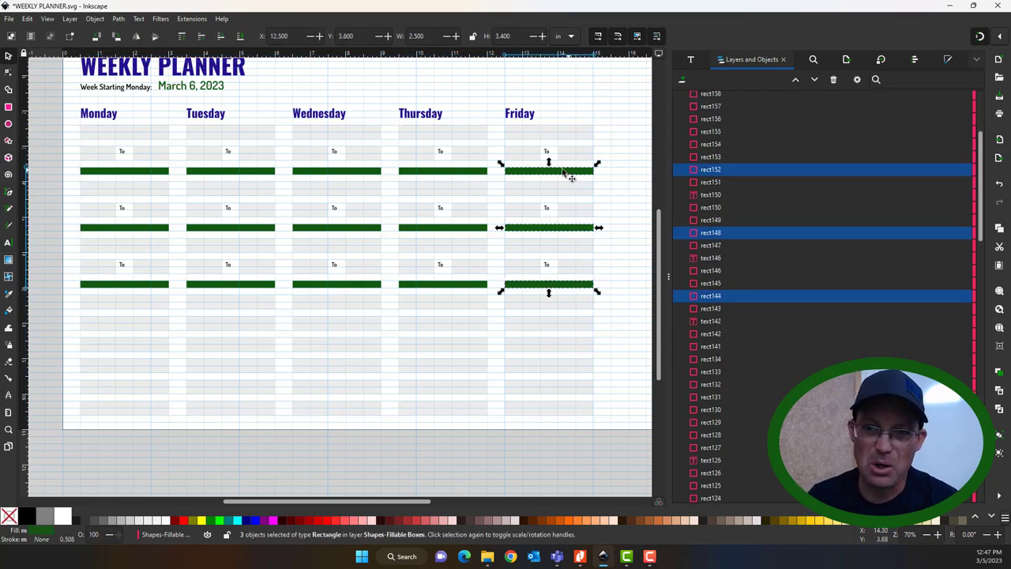
pyautogui.keyDown('shift'); pyautogui.click(474, 265); pyautogui.keyUp('shift')
pyautogui.keyDown('shift'); pyautogui.click(454, 291); pyautogui.keyUp('shift')
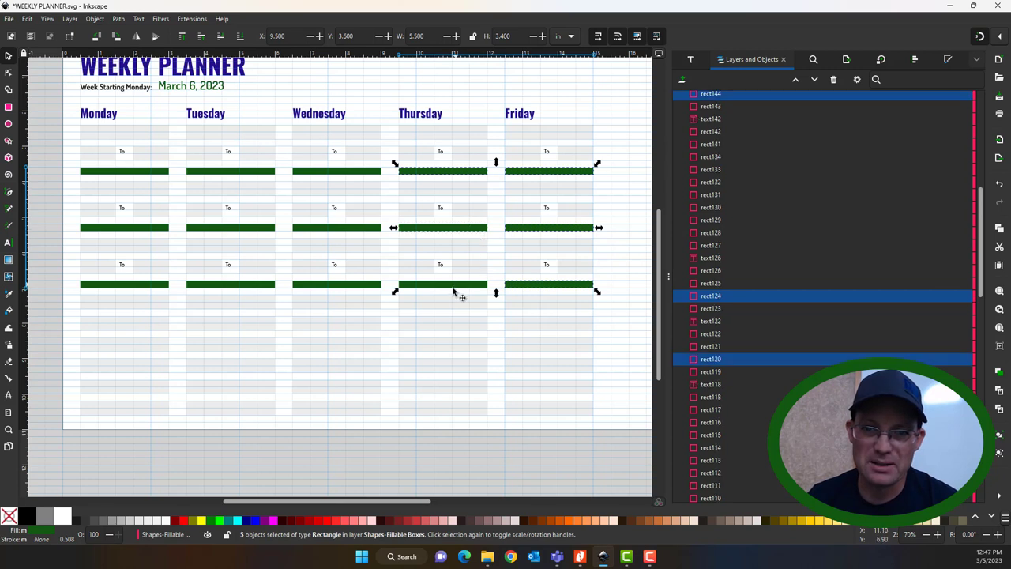
pyautogui.keyDown('shift'); pyautogui.click(358, 286); pyautogui.keyUp('shift')
pyautogui.keyDown('shift'); pyautogui.click(346, 228); pyautogui.keyUp('shift')
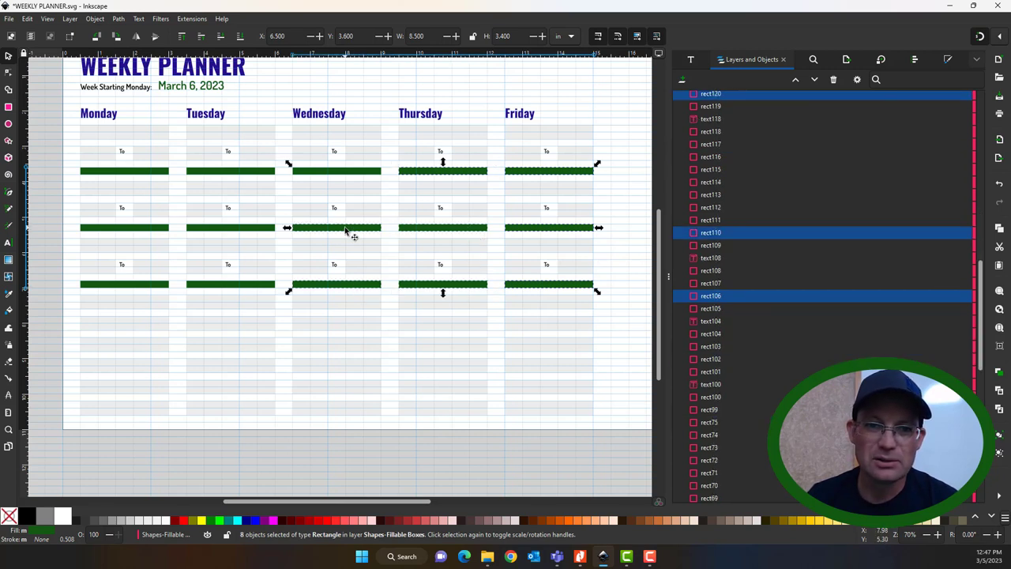
pyautogui.keyDown('shift'); pyautogui.click(255, 178); pyautogui.keyUp('shift')
pyautogui.keyDown('shift'); pyautogui.click(239, 234); pyautogui.keyUp('shift')
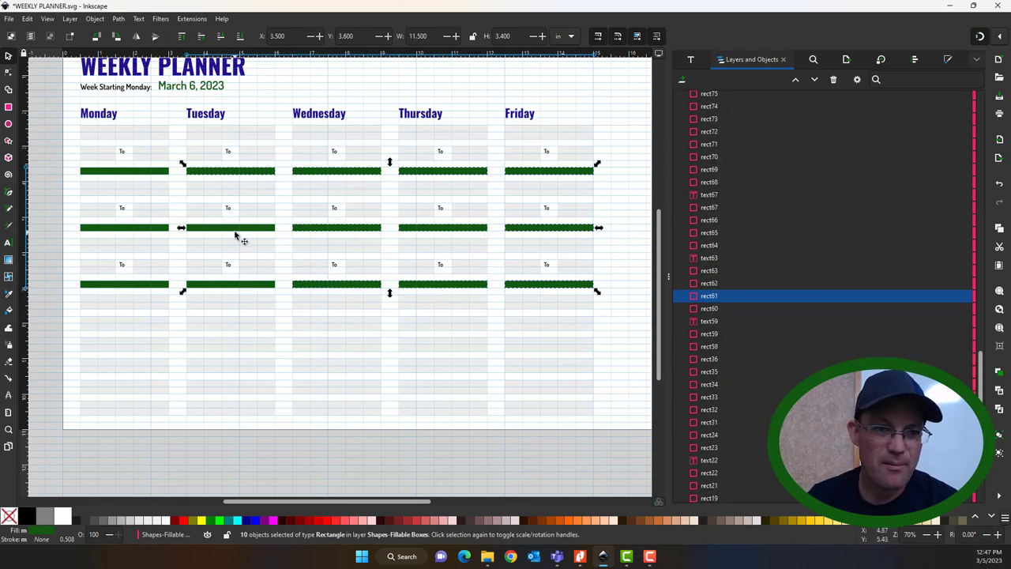
pyautogui.keyDown('shift'); pyautogui.click(221, 273); pyautogui.keyUp('shift')
pyautogui.keyDown('shift'); pyautogui.click(165, 286); pyautogui.keyUp('shift')
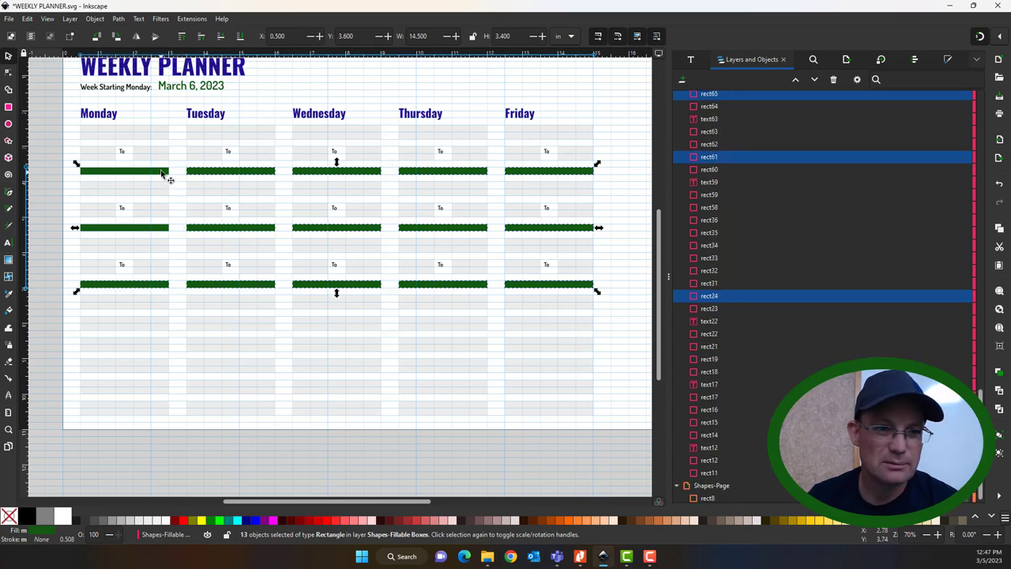
pyautogui.keyDown('shift'); pyautogui.click(167, 173); pyautogui.keyUp('shift')
pyautogui.keyDown('shift'); pyautogui.click(152, 229); pyautogui.keyUp('shift')
# Add a layer named "Shapes-Divider Bars" above the Shapes-Fillable Boxes layer.
pyautogui.click(683, 80)
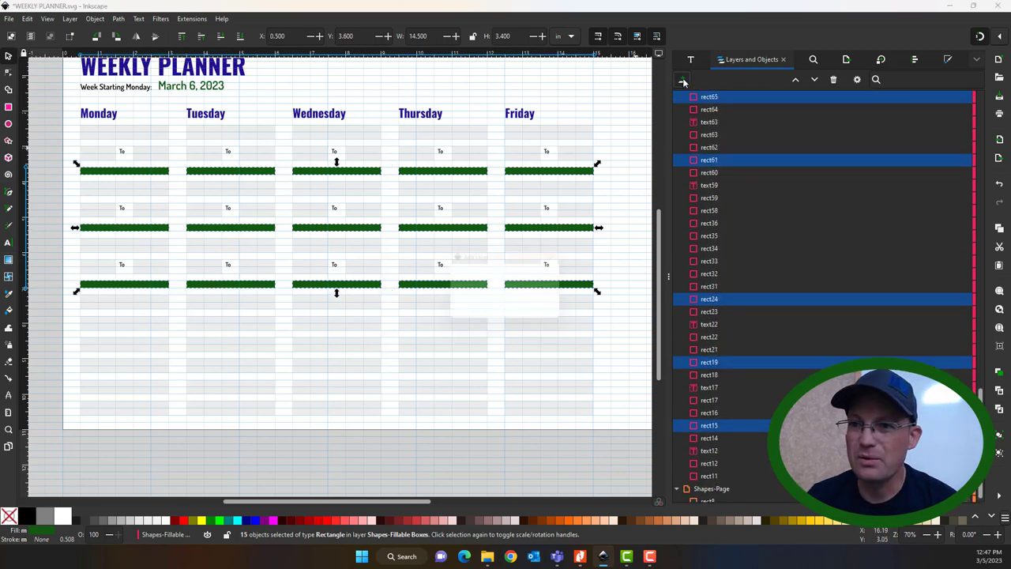
pyautogui.write('Shapes-Divider Bars')
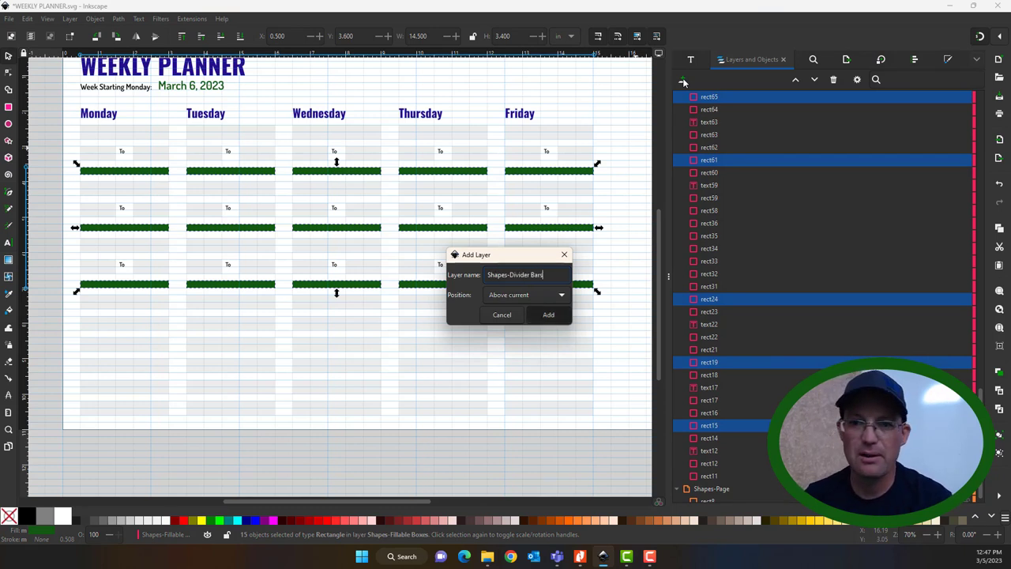
pyautogui.click(549, 314)
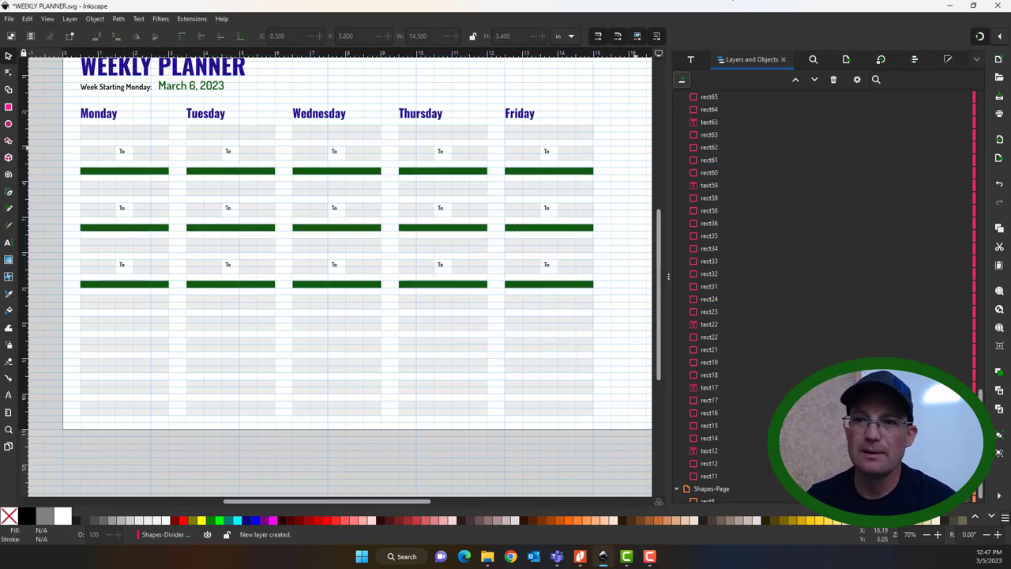
pyautogui.scroll(5, 794, 299)
pyautogui.scroll(10, 794, 299)
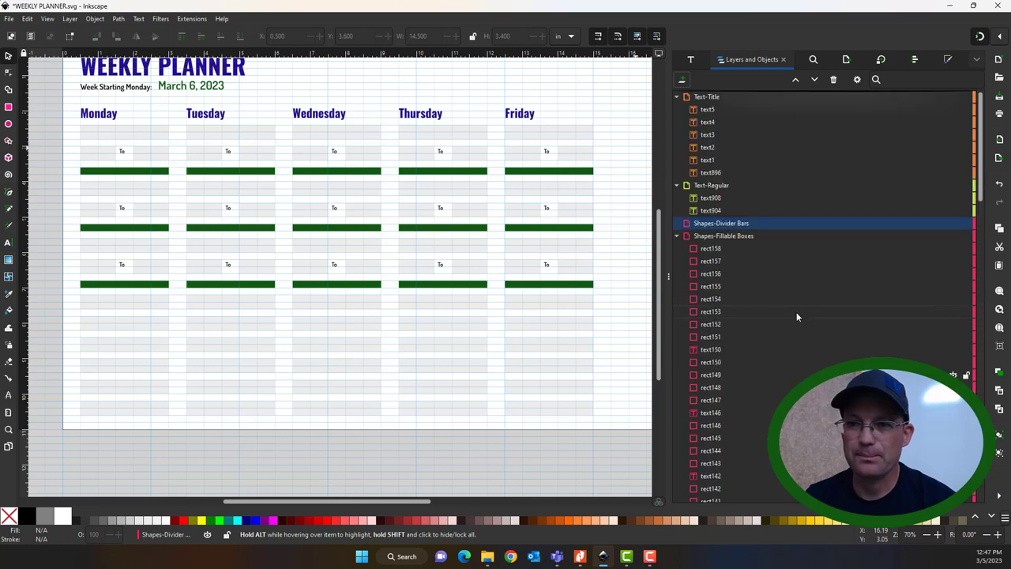
# Select all fifteen green divider bars across the Monday to Friday columns and move them into the Shapes-Divider Bars layer.
pyautogui.click(550, 171)
pyautogui.keyDown('shift'); pyautogui.click(546, 229); pyautogui.keyUp('shift')
pyautogui.keyDown('shift'); pyautogui.click(528, 285); pyautogui.keyUp('shift')
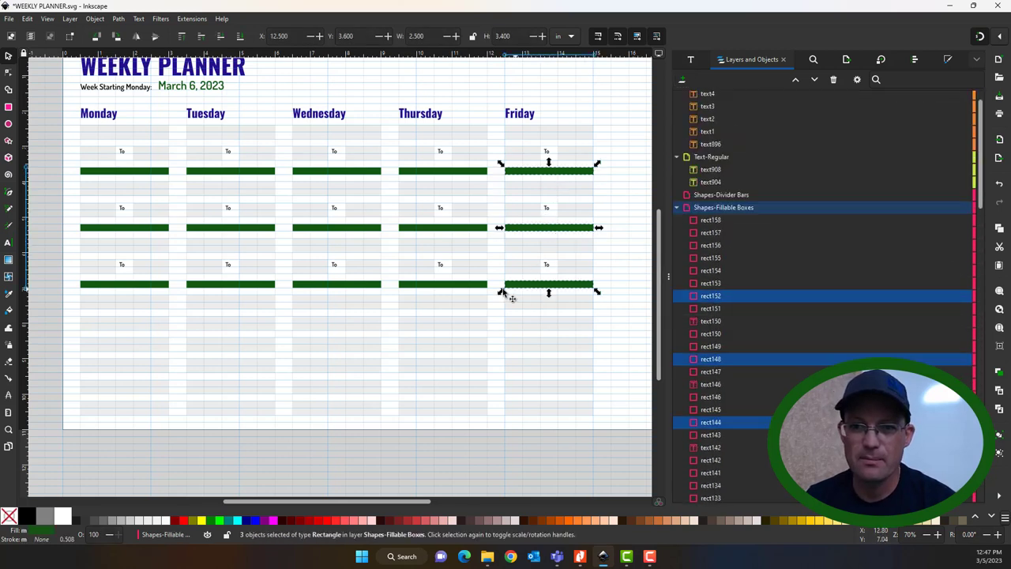
pyautogui.keyDown('shift'); pyautogui.click(464, 286); pyautogui.keyUp('shift')
pyautogui.keyDown('shift'); pyautogui.click(472, 229); pyautogui.keyUp('shift')
pyautogui.keyDown('shift'); pyautogui.click(404, 172); pyautogui.keyUp('shift')
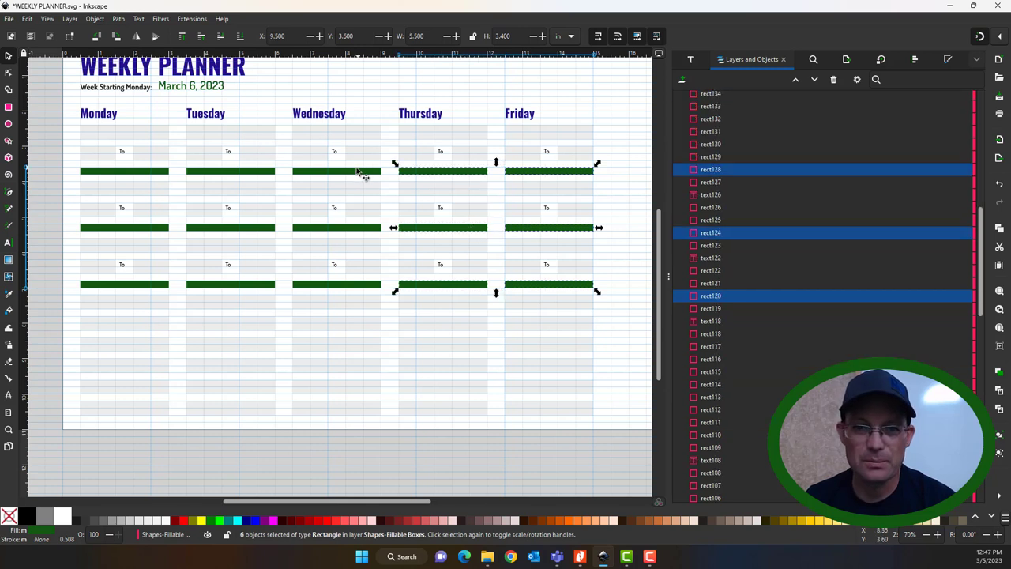
pyautogui.keyDown('shift'); pyautogui.click(360, 172); pyautogui.keyUp('shift')
pyautogui.keyDown('shift'); pyautogui.click(331, 229); pyautogui.keyUp('shift')
pyautogui.keyDown('shift'); pyautogui.click(306, 286); pyautogui.keyUp('shift')
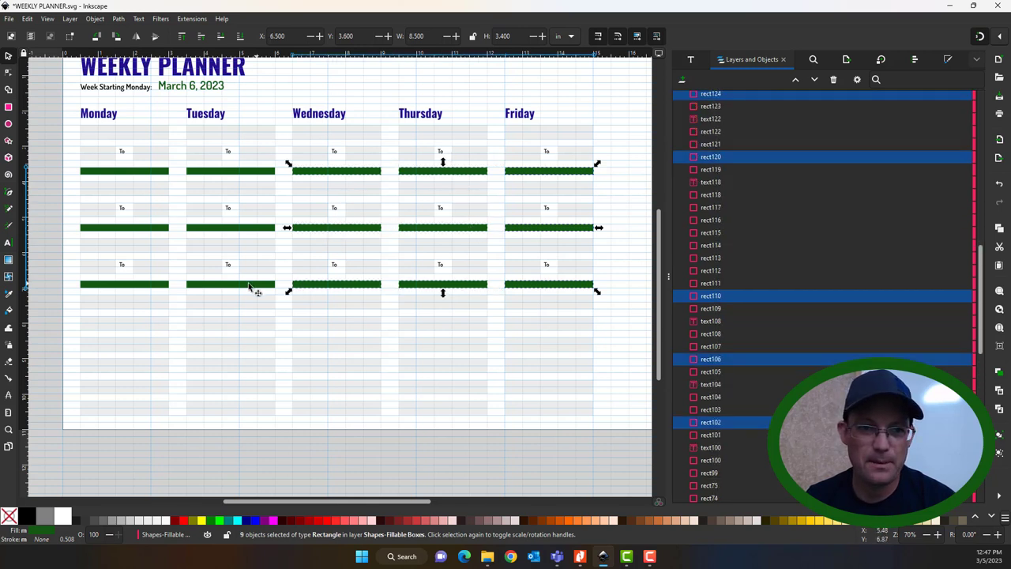
pyautogui.keyDown('shift'); pyautogui.click(253, 286); pyautogui.keyUp('shift')
pyautogui.keyDown('shift'); pyautogui.click(250, 229); pyautogui.keyUp('shift')
pyautogui.keyDown('shift'); pyautogui.click(227, 174); pyautogui.keyUp('shift')
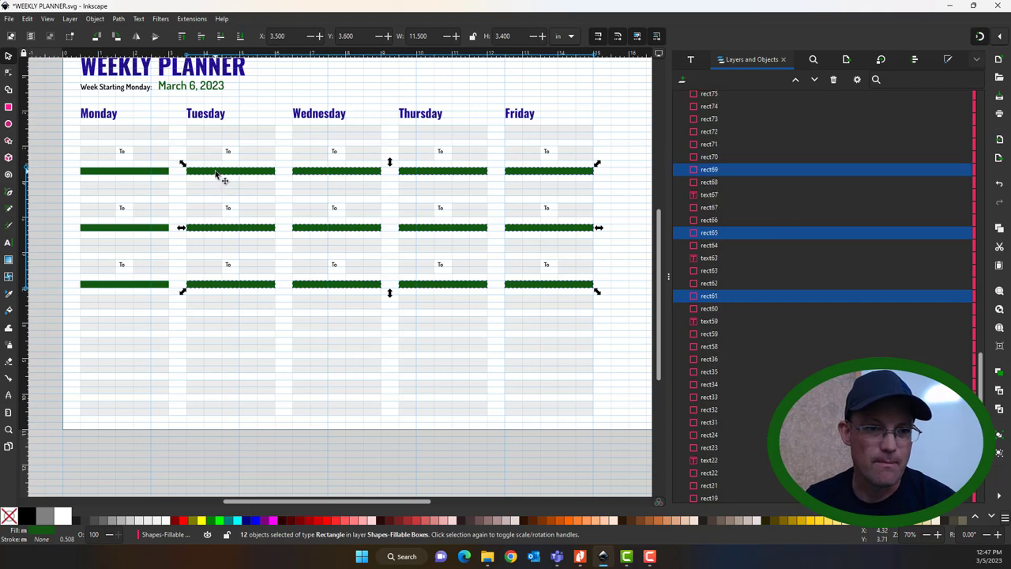
pyautogui.keyDown('shift'); pyautogui.click(155, 172); pyautogui.keyUp('shift')
pyautogui.keyDown('shift'); pyautogui.click(150, 228); pyautogui.keyUp('shift')
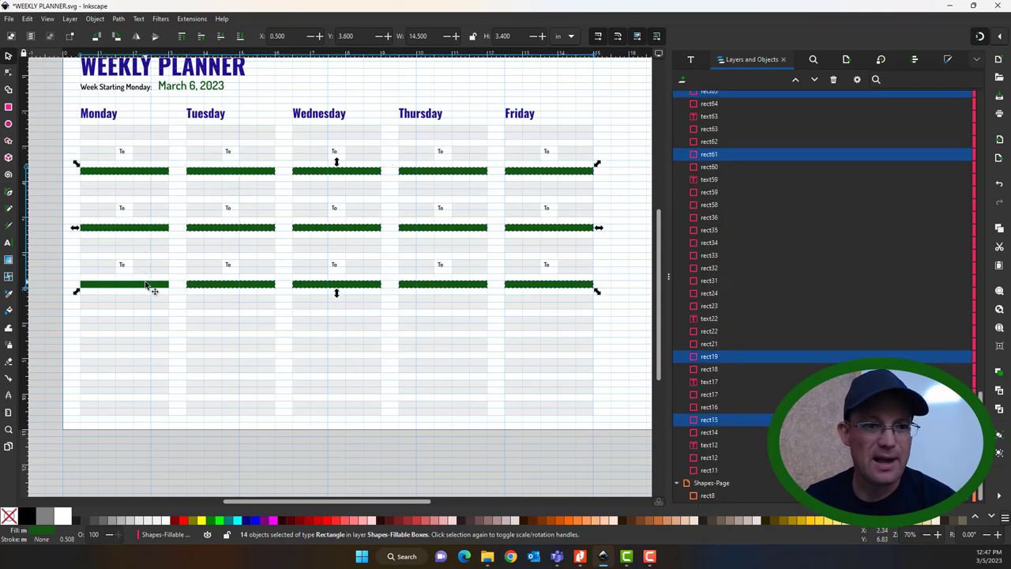
pyautogui.keyDown('shift'); pyautogui.click(150, 288); pyautogui.keyUp('shift')
pyautogui.scroll(10, 733, 229)
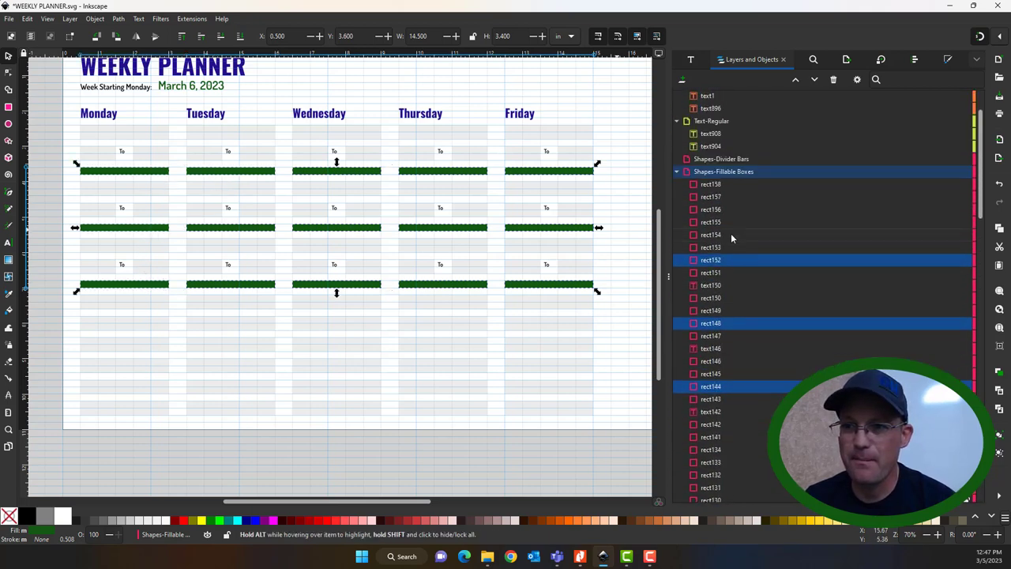
pyautogui.scroll(2, 731, 235)
pyautogui.moveTo(734, 327); pyautogui.dragTo(832, 227)
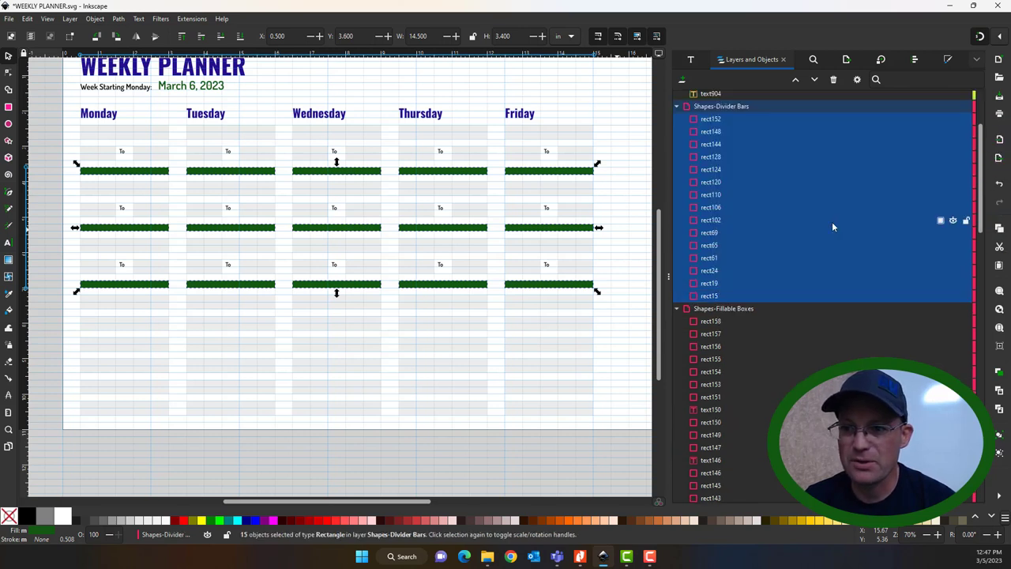
# Hide and show the Shapes-Divider Bars layer to check which objects it contains.
pyautogui.click(947, 107)
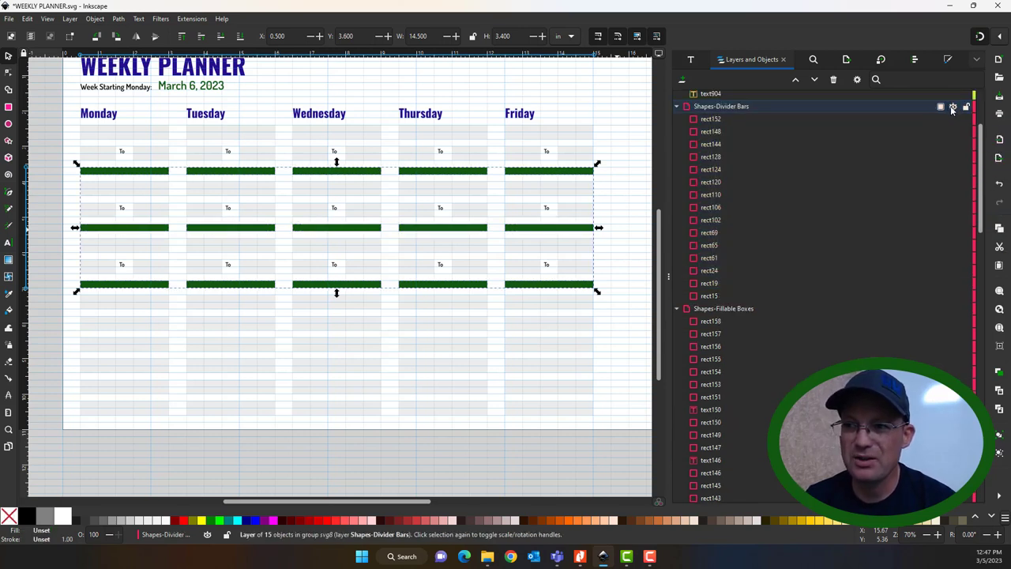
pyautogui.click(953, 107)
pyautogui.click(953, 107)
pyautogui.click(953, 107)
pyautogui.click(953, 107)
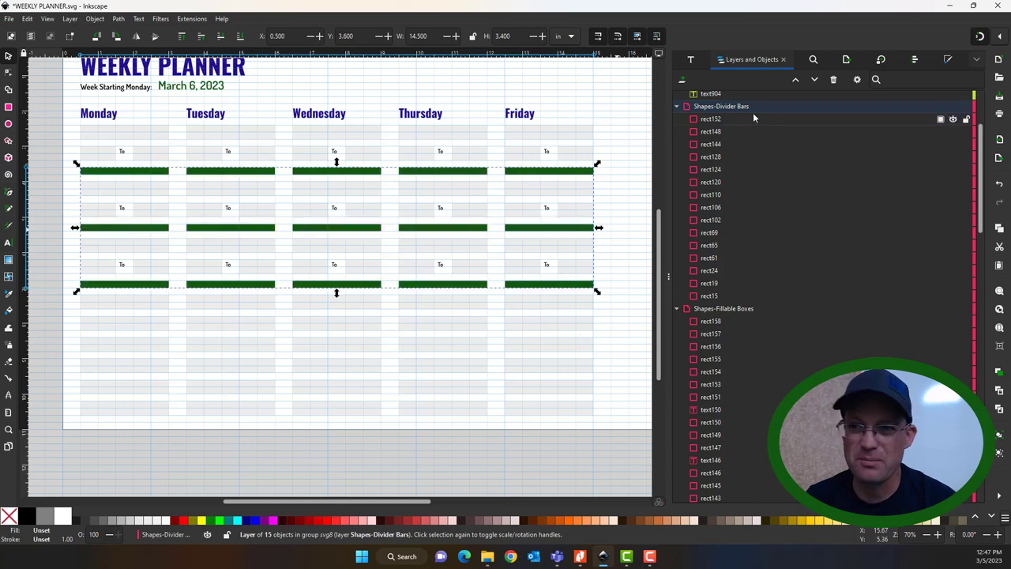
# Collapse the Shapes-Divider Bars and Shapes-Fillable Boxes layers in the layer list.
pyautogui.click(678, 107)
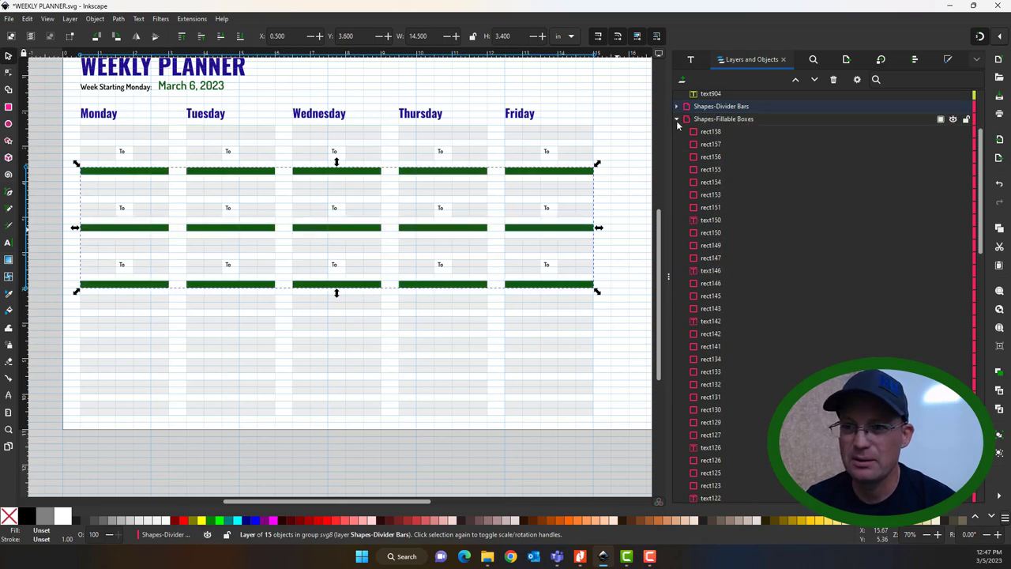
pyautogui.click(678, 119)
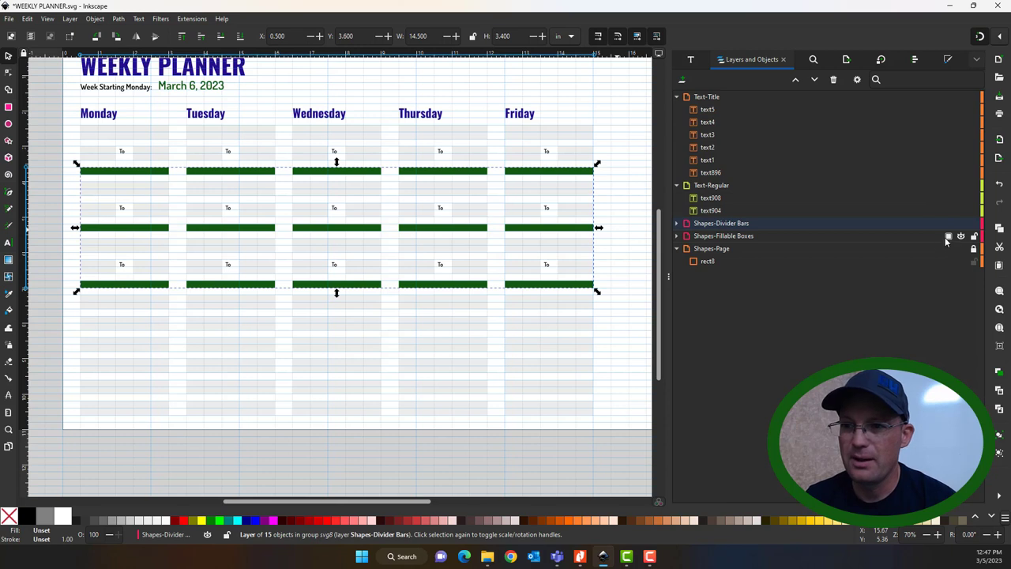
pyautogui.click(678, 236)
pyautogui.click(677, 237)
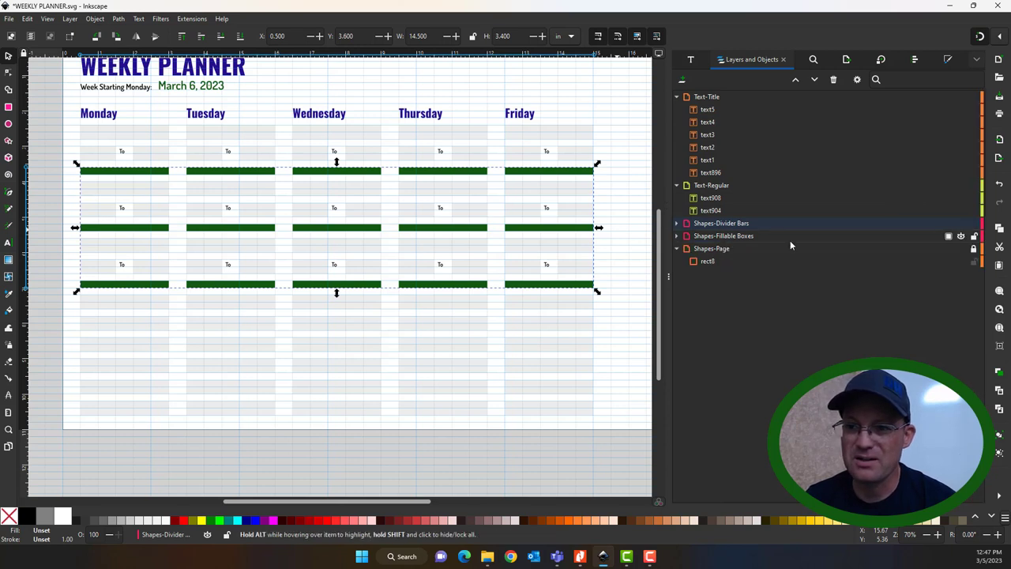
# Hide and show the Shapes-Fillable Boxes layer to check its contents, and clear the selection.
pyautogui.click(962, 237)
pyautogui.click(962, 237)
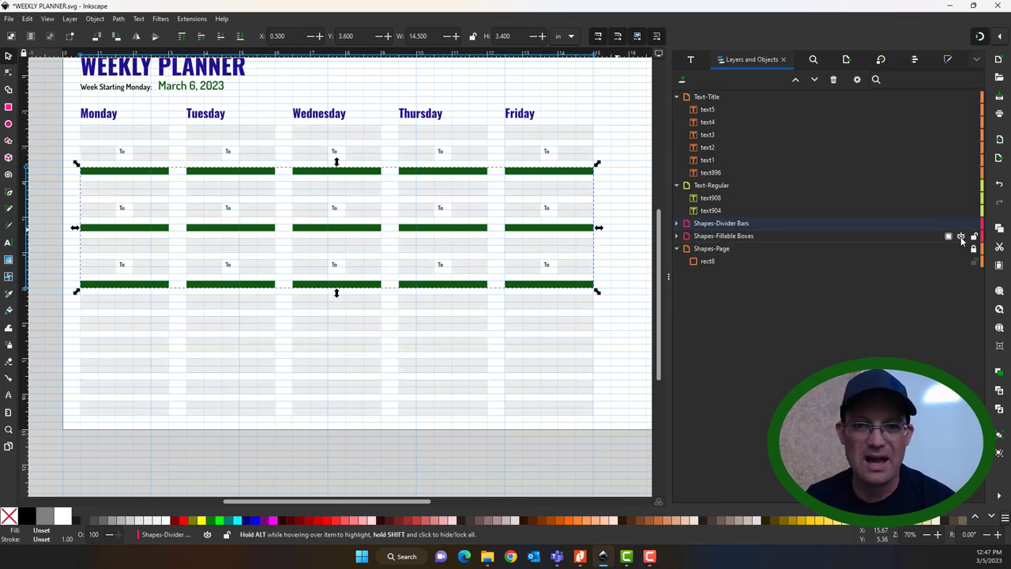
pyautogui.click(962, 237)
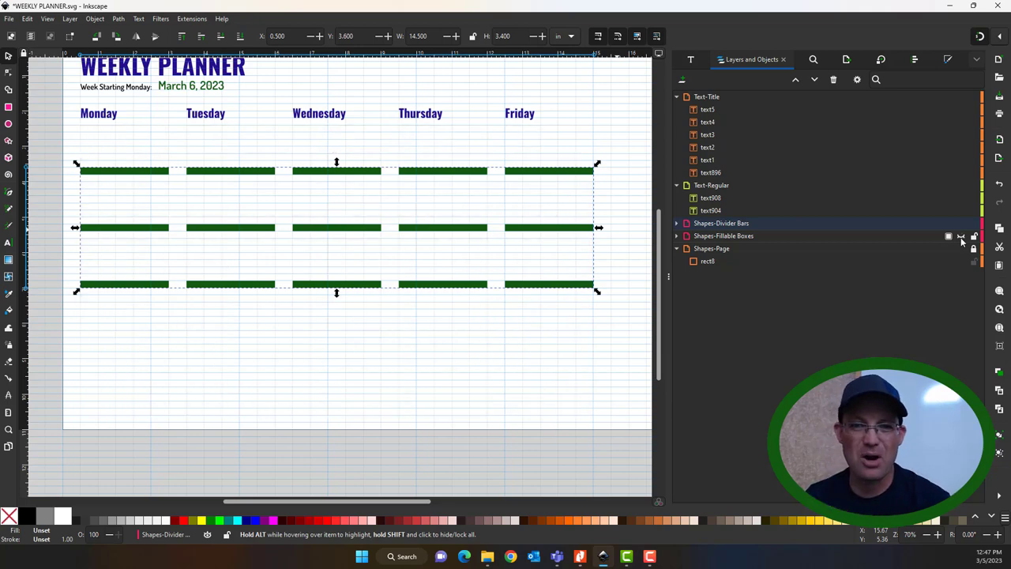
pyautogui.click(962, 237)
pyautogui.click(962, 237)
pyautogui.click(962, 237)
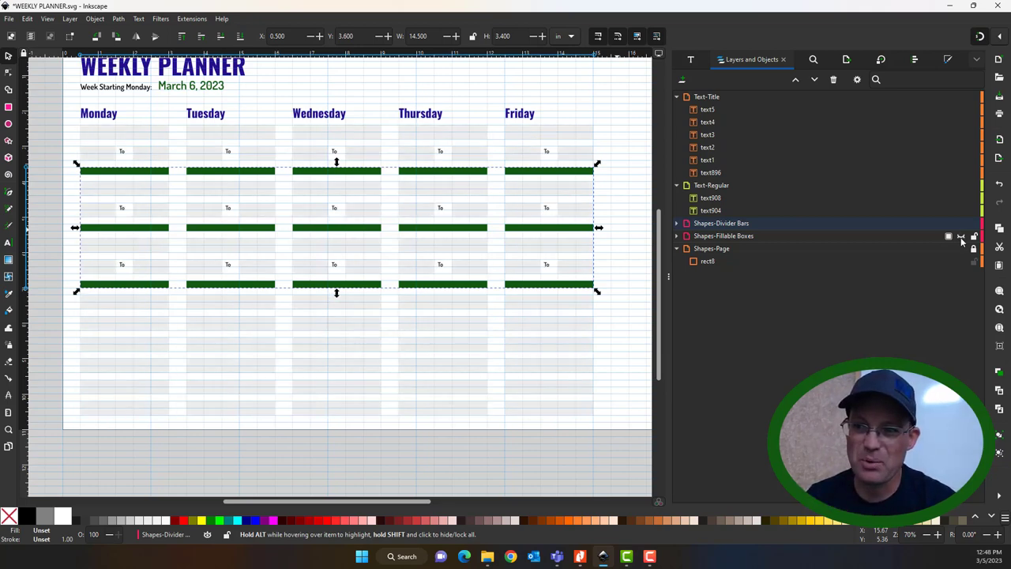
pyautogui.click(961, 237)
pyautogui.click(962, 237)
pyautogui.press('Escape')
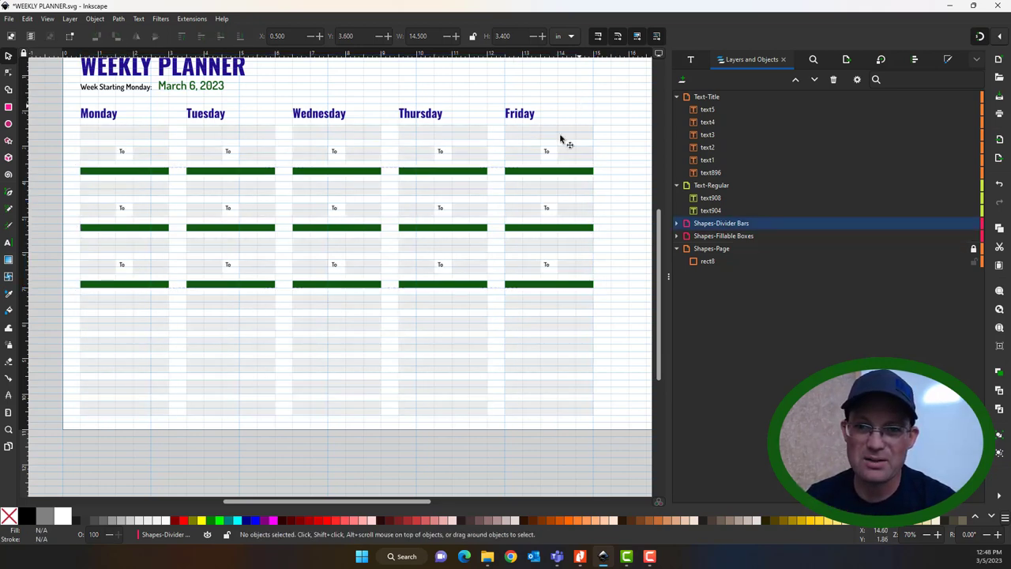
# Select all fifteen "To" texts across the Monday to Friday columns and move them into the Text-Regular layer.
pyautogui.click(546, 152)
pyautogui.click(534, 147)
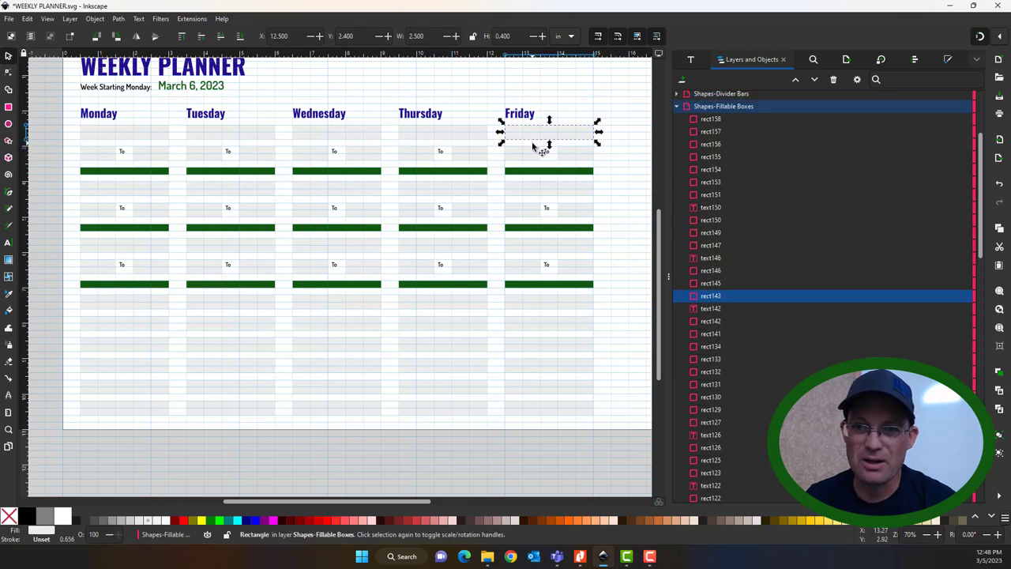
pyautogui.scroll(2, 534, 146)
pyautogui.moveTo(534, 143); pyautogui.dragTo(567, 281)
pyautogui.moveTo(599, 419); pyautogui.dragTo(598, 419)
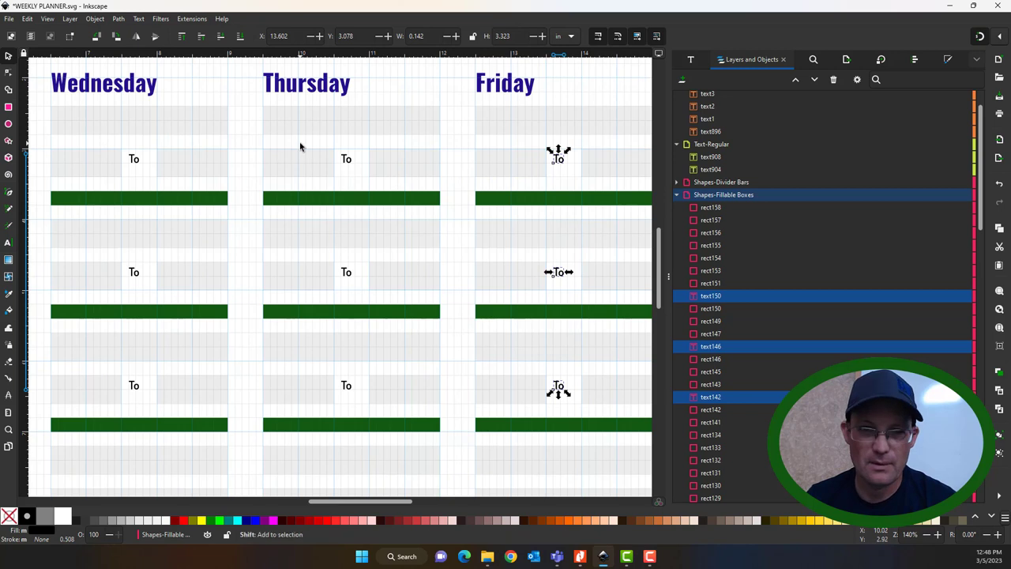
pyautogui.moveTo(300, 143); pyautogui.dragTo(409, 425)
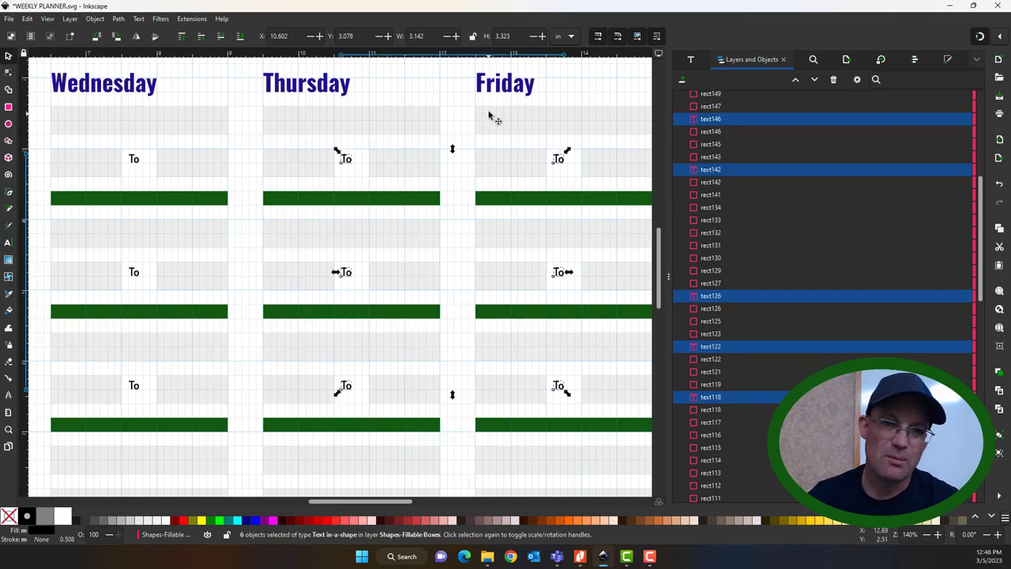
pyautogui.hscroll(-4, 519, 165)
pyautogui.hscroll(-3, 519, 165)
pyautogui.moveTo(346, 115); pyautogui.dragTo(452, 405)
pyautogui.hscroll(-4, 420, 264)
pyautogui.moveTo(398, 126); pyautogui.dragTo(490, 424)
pyautogui.moveTo(196, 138); pyautogui.dragTo(277, 422)
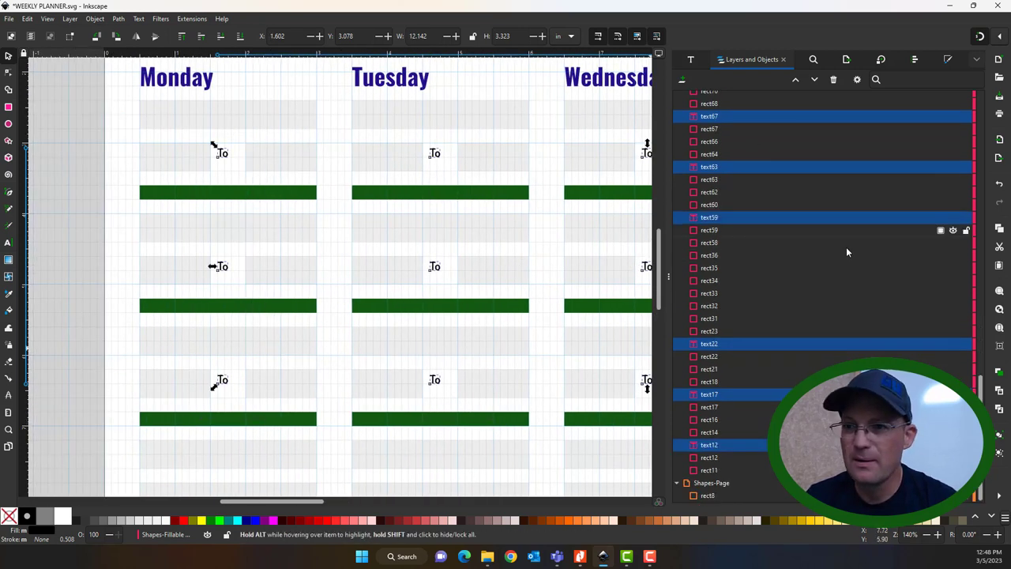
pyautogui.scroll(15, 847, 246)
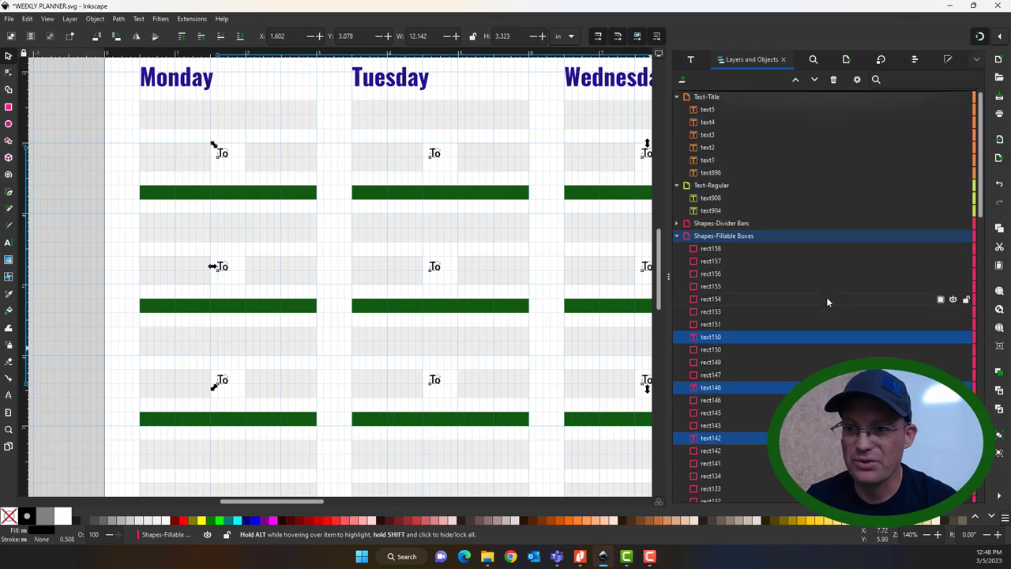
pyautogui.moveTo(768, 338); pyautogui.dragTo(806, 190)
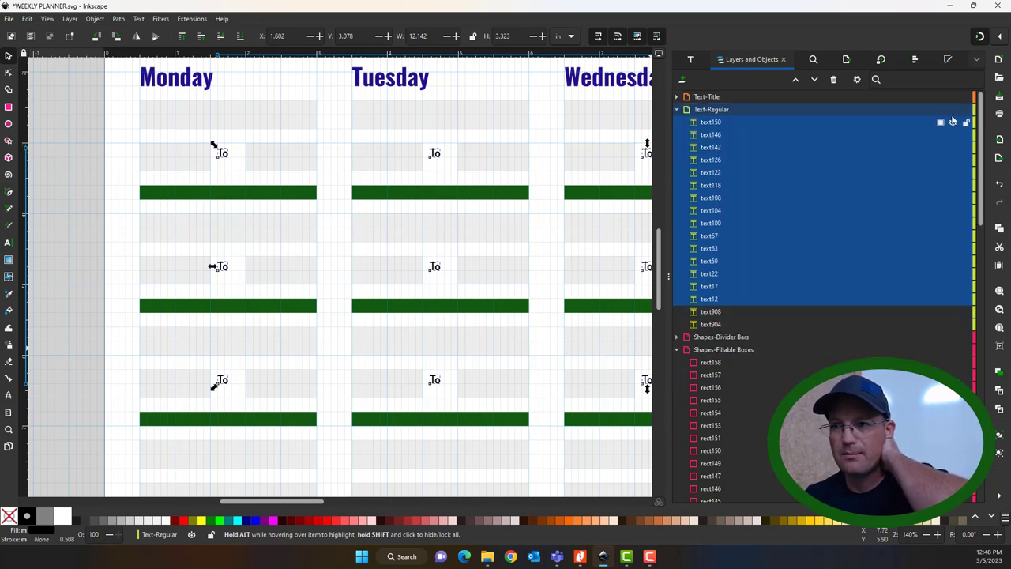
# Hide and show the Text-Regular layer to check its contents, and clear the selection.
pyautogui.click(953, 109)
pyautogui.click(953, 109)
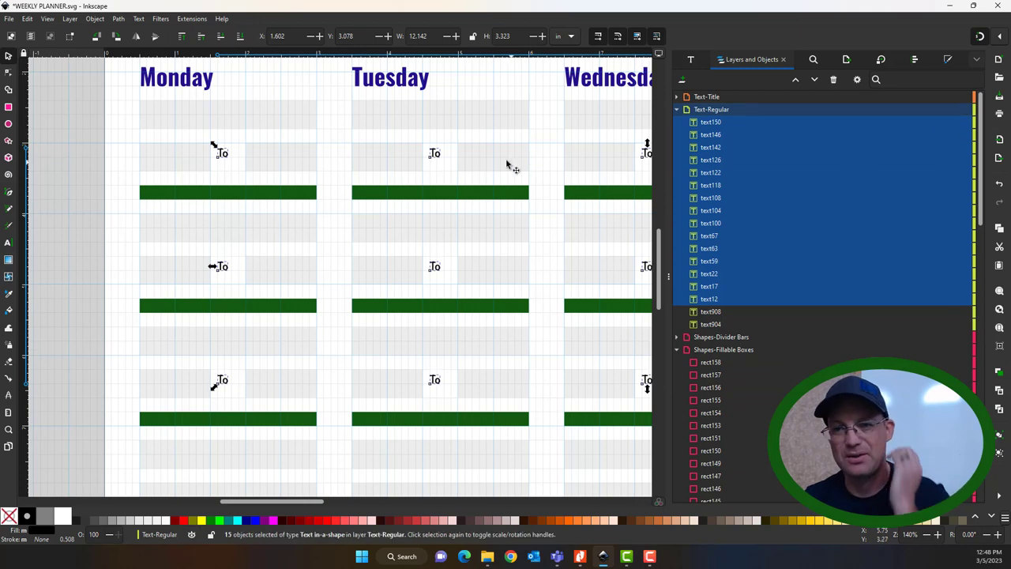
pyautogui.click(543, 190)
# Save the weekly planner document with the whole page in view.
pyautogui.scroll(-3, 561, 299)
pyautogui.moveTo(560, 298); pyautogui.dragTo(354, 305)
pyautogui.click(8, 19)
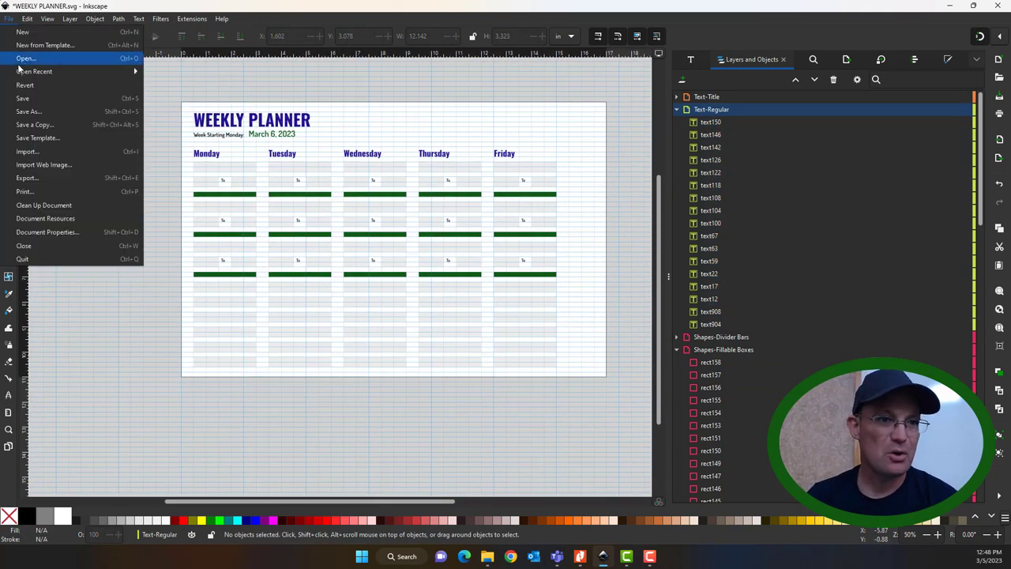
pyautogui.click(24, 97)
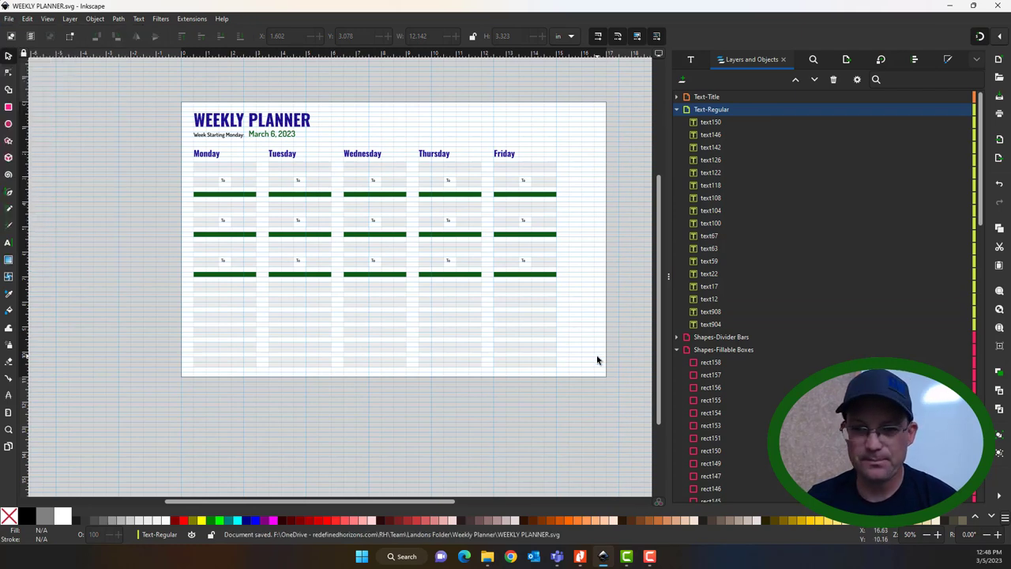
# Duplicate the first Monday "To" text and place the copy beside the lowest Friday box, at about X 15.5, Y 10.48 in.
pyautogui.scroll(1, 598, 360)
pyautogui.moveTo(355, 252); pyautogui.dragTo(345, 286)
pyautogui.click(116, 142)
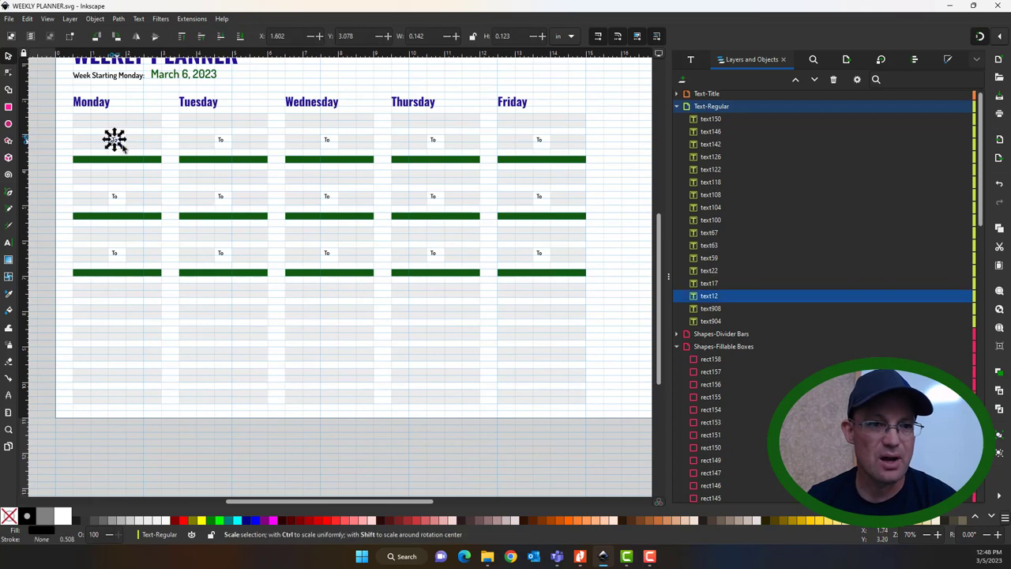
pyautogui.hotkey('ctrl', 'd')
pyautogui.moveTo(115, 140); pyautogui.dragTo(613, 403)
pyautogui.scroll(3, 625, 424)
pyautogui.moveTo(518, 341); pyautogui.dragTo(454, 301)
pyautogui.scroll(-6, 388, 352)
pyautogui.hscroll(5, 388, 351)
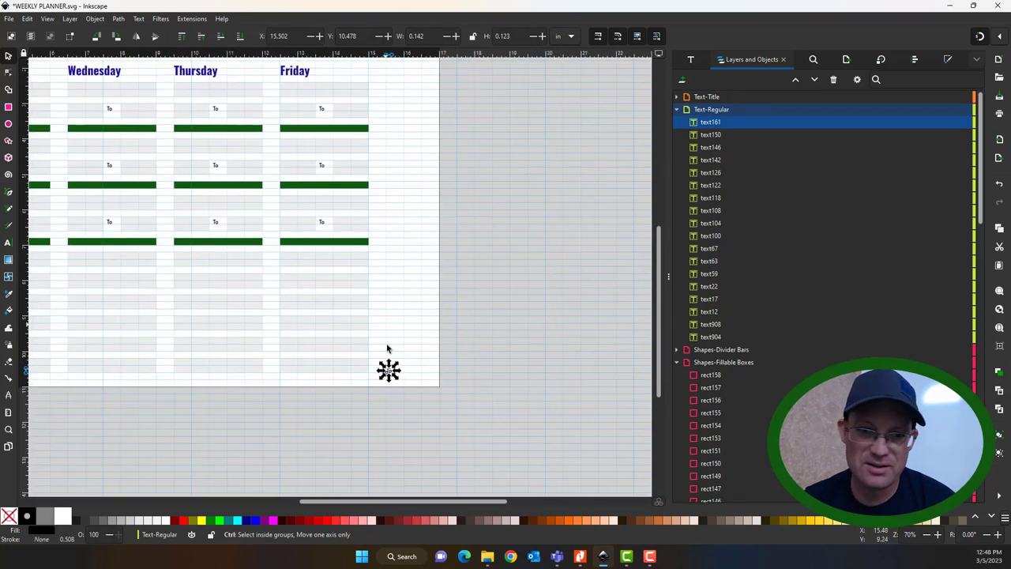
# Rotate the copied "To" text 90° counter-clockwise and shift it closer to the Friday column, at about X 15.18, Y 10.46 in.
pyautogui.keyDown('ctrl'); pyautogui.scroll(4, 388, 351); pyautogui.keyUp('ctrl')
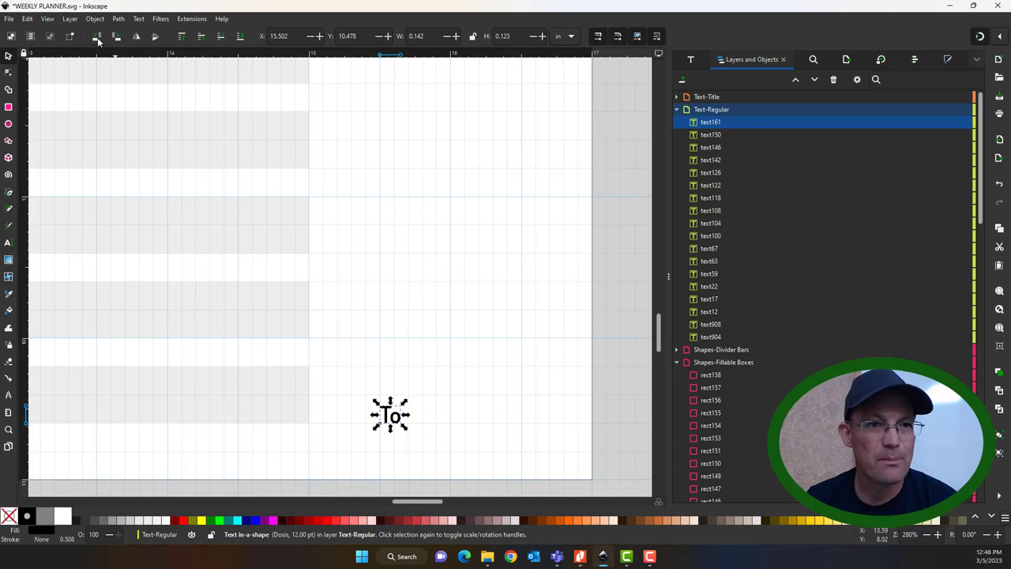
pyautogui.click(97, 38)
pyautogui.moveTo(378, 420); pyautogui.dragTo(351, 424)
pyautogui.click(412, 382)
# Duplicate the lowest Friday grey box, rotate the copy 90° counter-clockwise and place it beside the rotated text at X 15.4, Y 8.1 in.
pyautogui.scroll(-4, 413, 381)
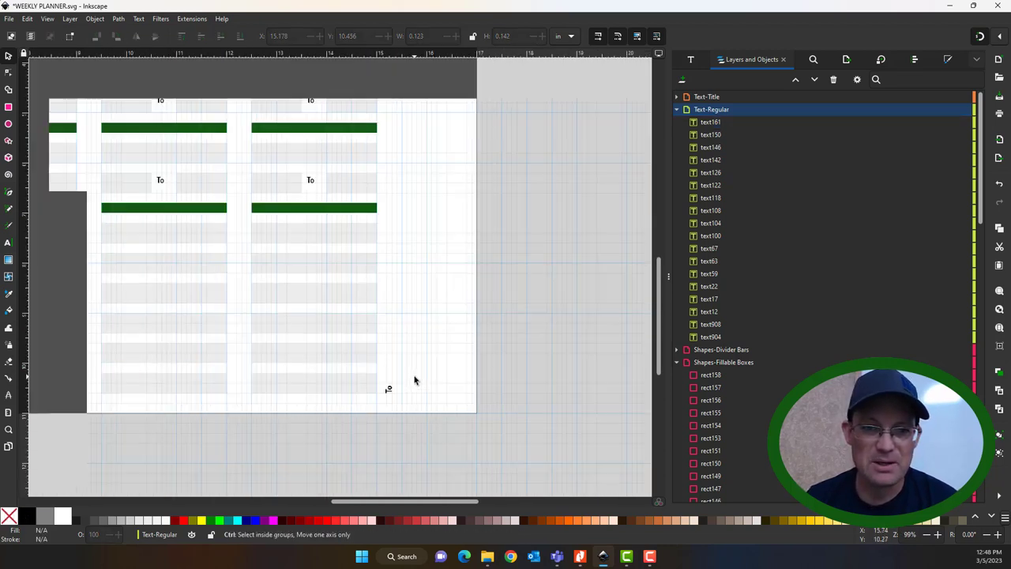
pyautogui.click(340, 391)
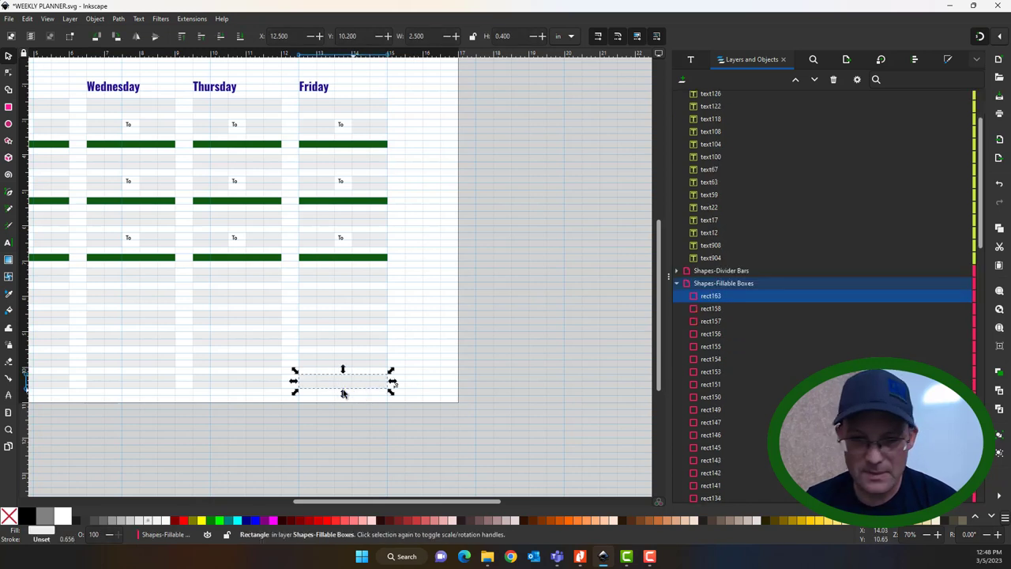
pyautogui.moveTo(343, 391); pyautogui.dragTo(484, 325)
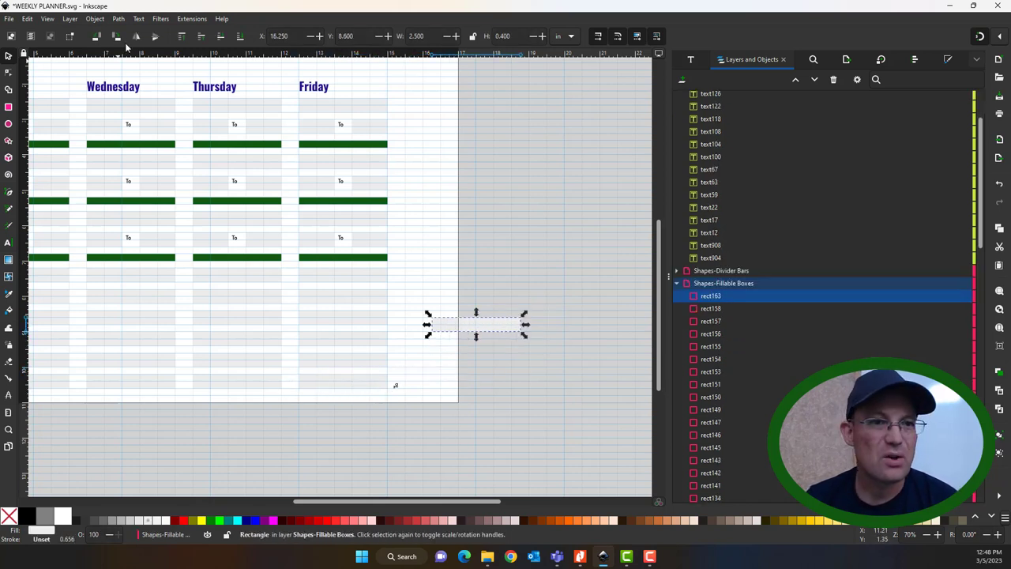
pyautogui.click(96, 36)
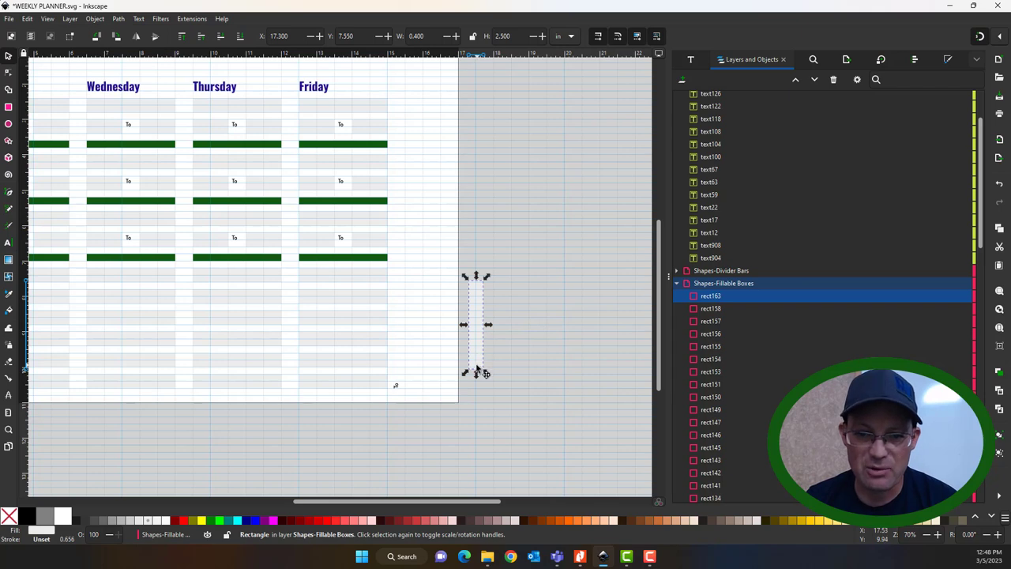
pyautogui.moveTo(479, 365); pyautogui.dragTo(404, 384)
pyautogui.keyDown('ctrl'); pyautogui.scroll(2, 413, 388); pyautogui.keyUp('ctrl')
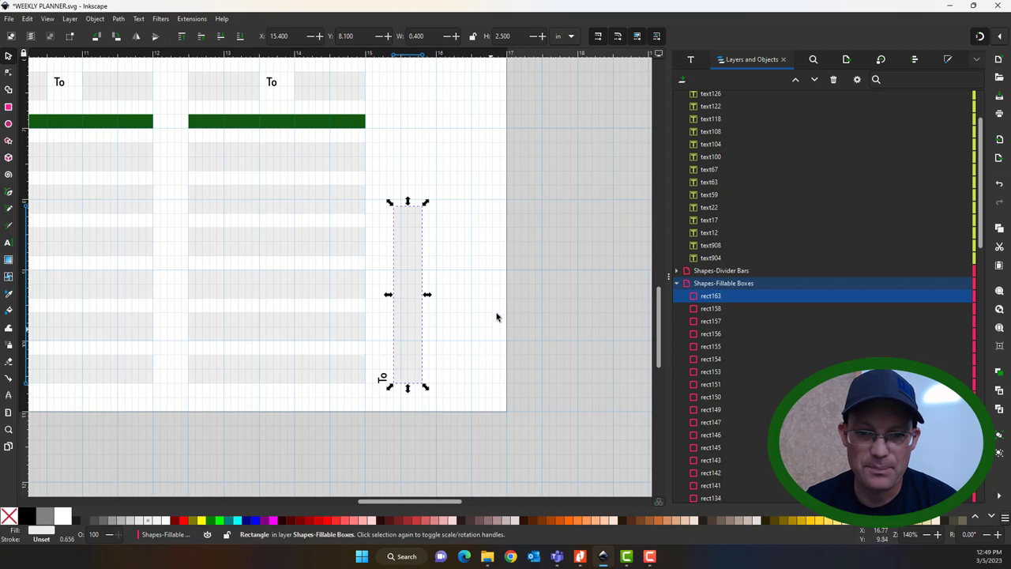
# Replace the rotated "To" text beside the Friday column with "Stuff To Squeeze In", leaving off the colon.
pyautogui.click(383, 378)
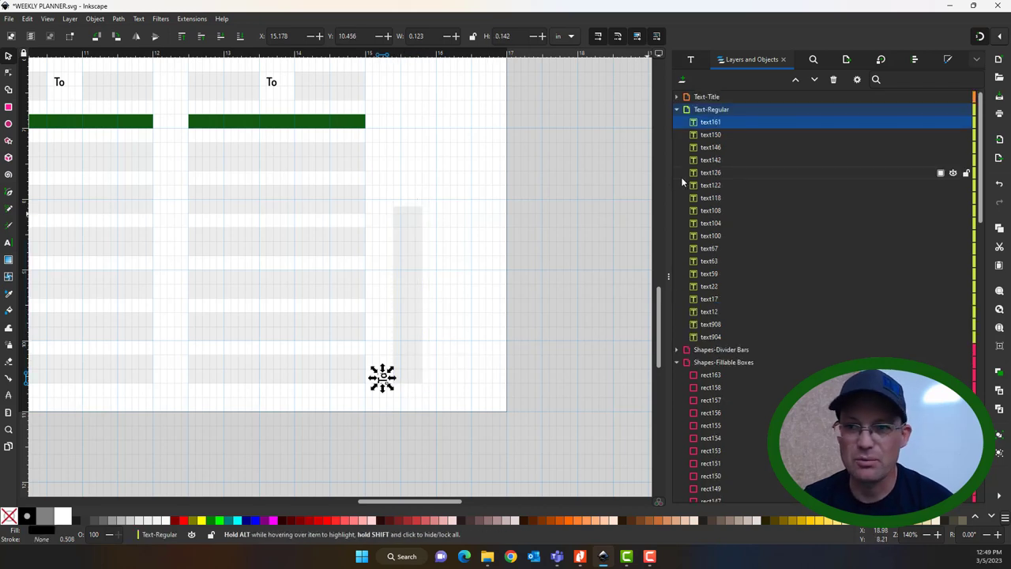
pyautogui.click(693, 60)
pyautogui.click(751, 77)
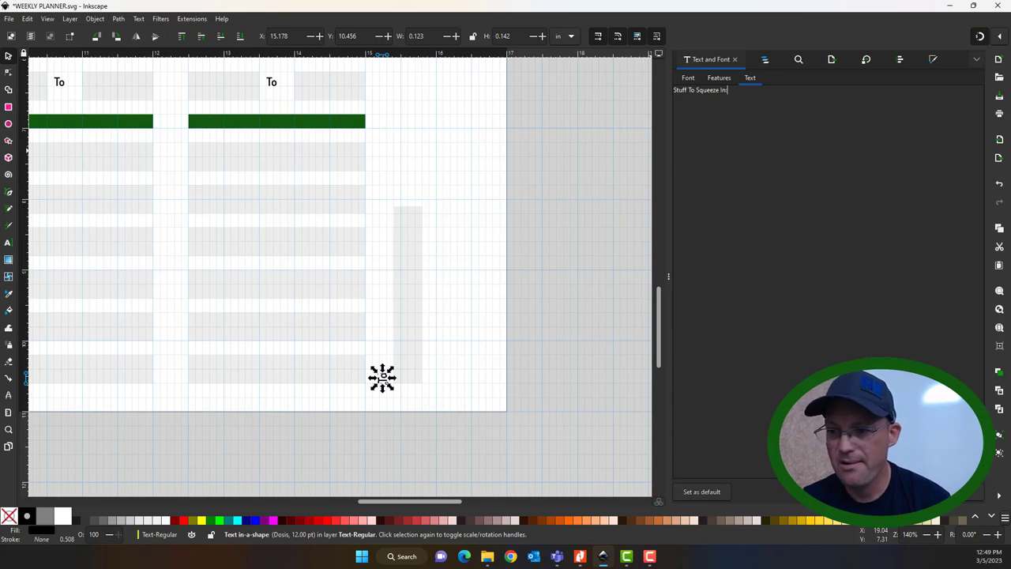
pyautogui.press('BackSpace')
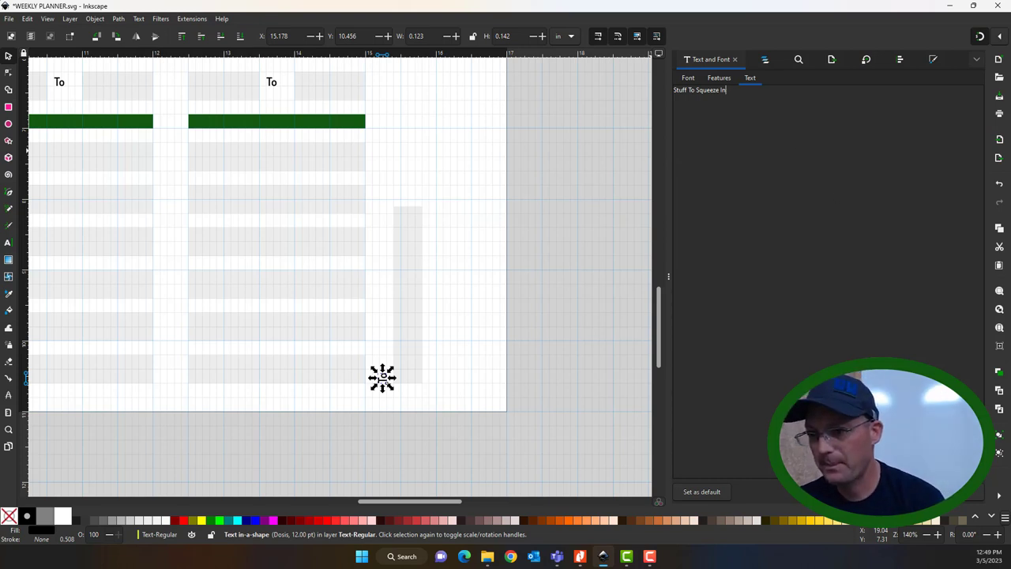
pyautogui.click(507, 290)
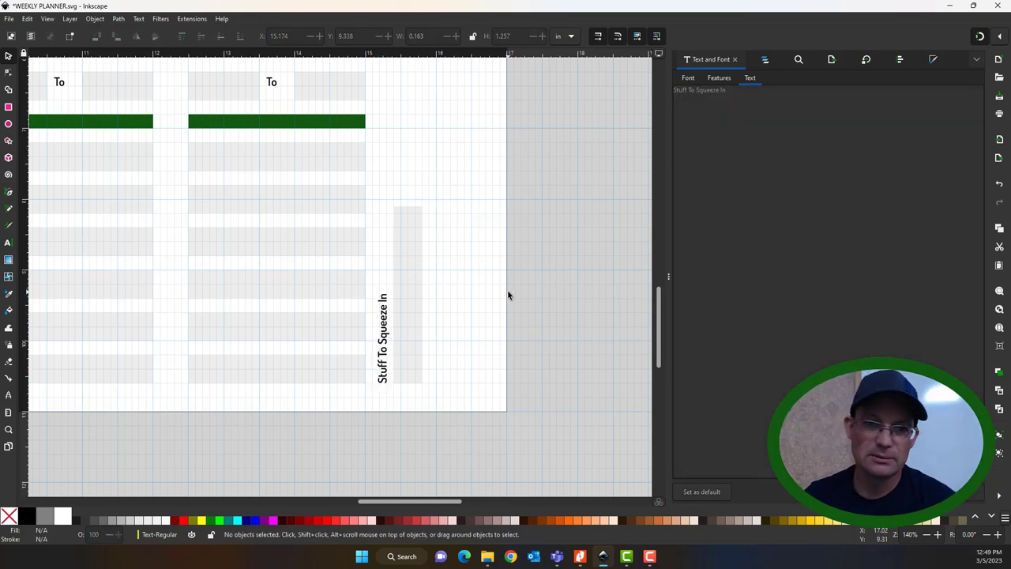
# Stretch the vertical grey box beside the Friday column upward to Y 2.4 in, making it 8.2 in tall.
pyautogui.click(413, 291)
pyautogui.scroll(3, 490, 314)
pyautogui.scroll(-2, 494, 320)
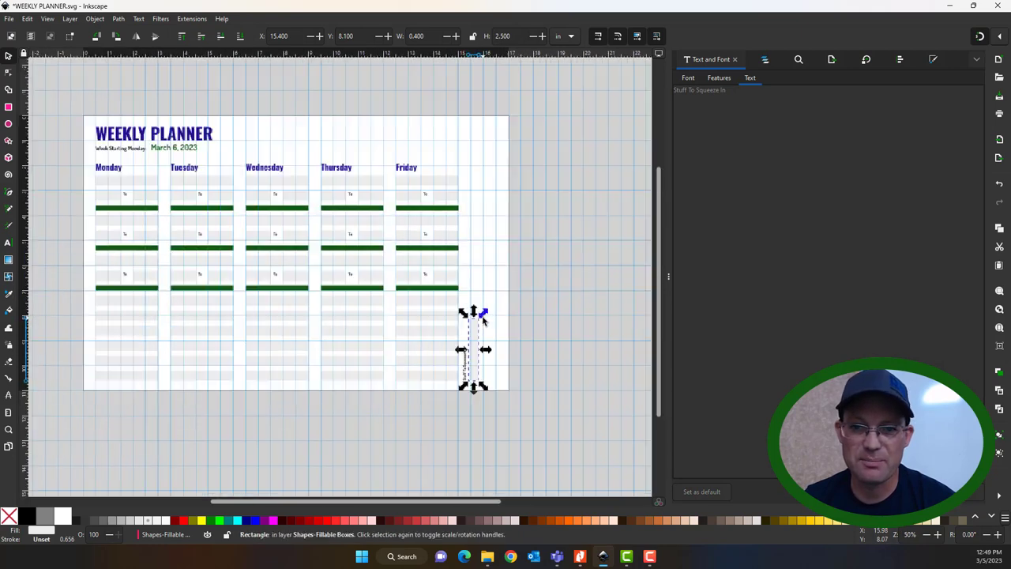
pyautogui.moveTo(472, 314); pyautogui.dragTo(469, 112)
# Duplicate the tall grey box twice toward the page's outer edge, then delete the outermost copy at X 16.4 in.
pyautogui.scroll(4, 463, 413)
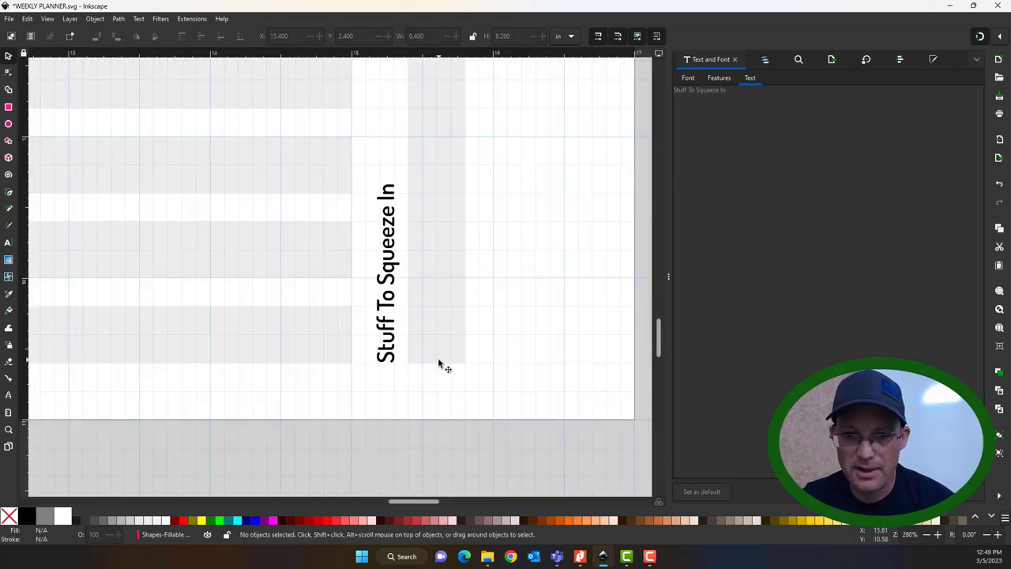
pyautogui.moveTo(441, 346); pyautogui.dragTo(576, 350)
pyautogui.hotkey('ctrl', 'f')
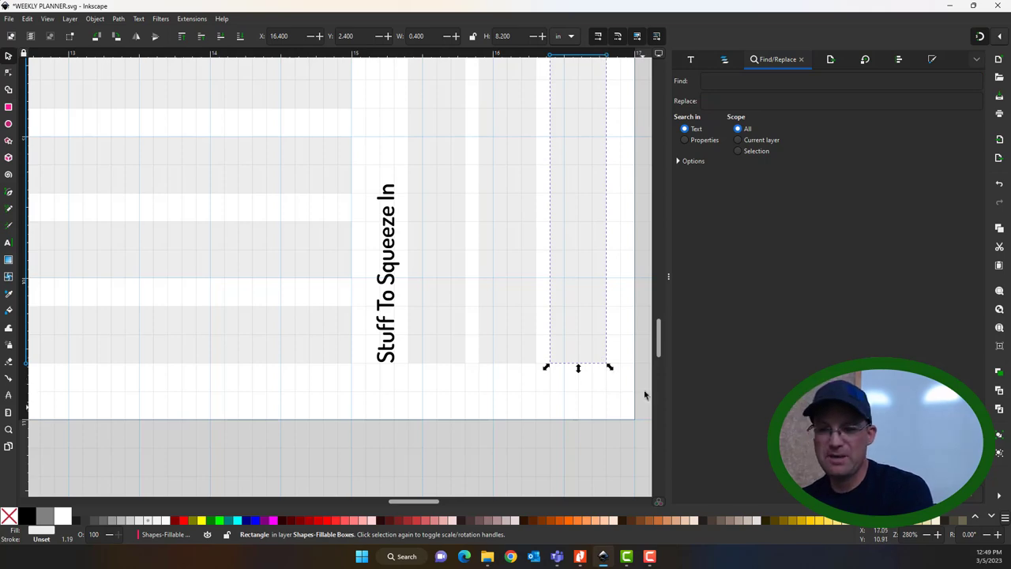
pyautogui.press('Escape')
pyautogui.scroll(-4, 566, 356)
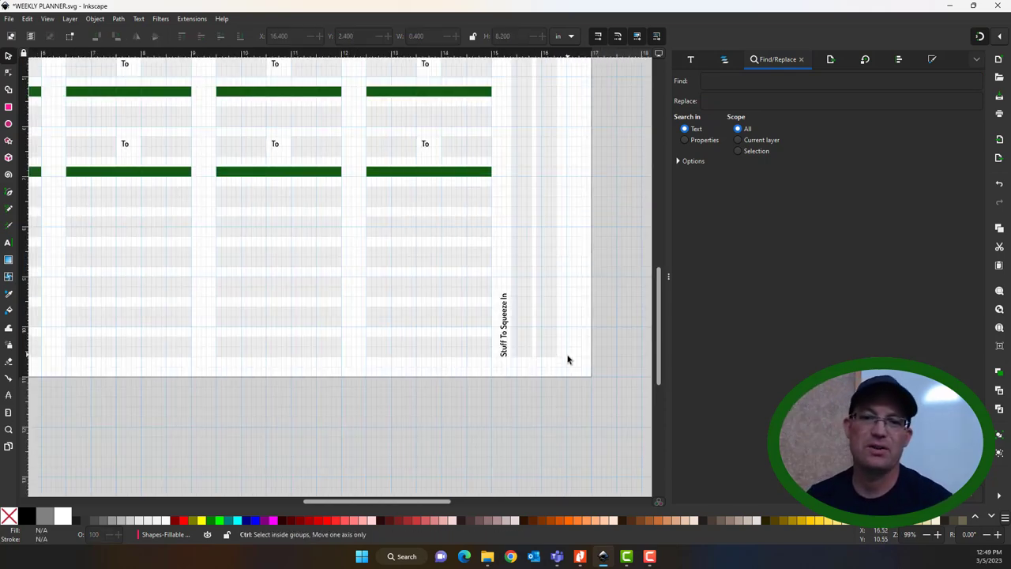
# Save the weekly planner document with the whole page in view.
pyautogui.scroll(-1, 325, 317)
pyautogui.hscroll(-2, 381, 363)
pyautogui.scroll(1, 381, 364)
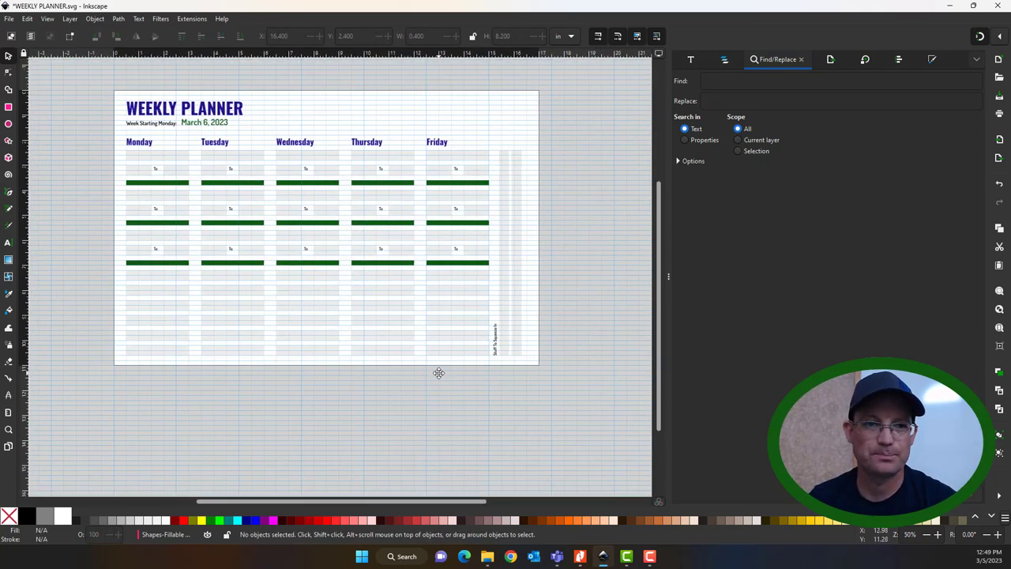
pyautogui.scroll(1, 417, 91)
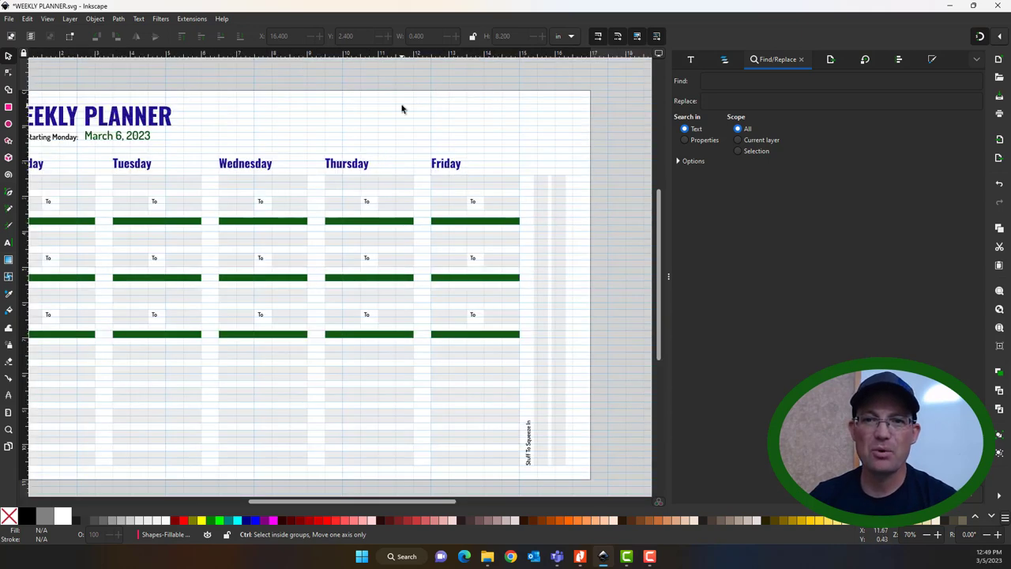
pyautogui.scroll(-1, 379, 110)
pyautogui.hscroll(-1, 340, 105)
pyautogui.scroll(1, 340, 105)
pyautogui.click(9, 18)
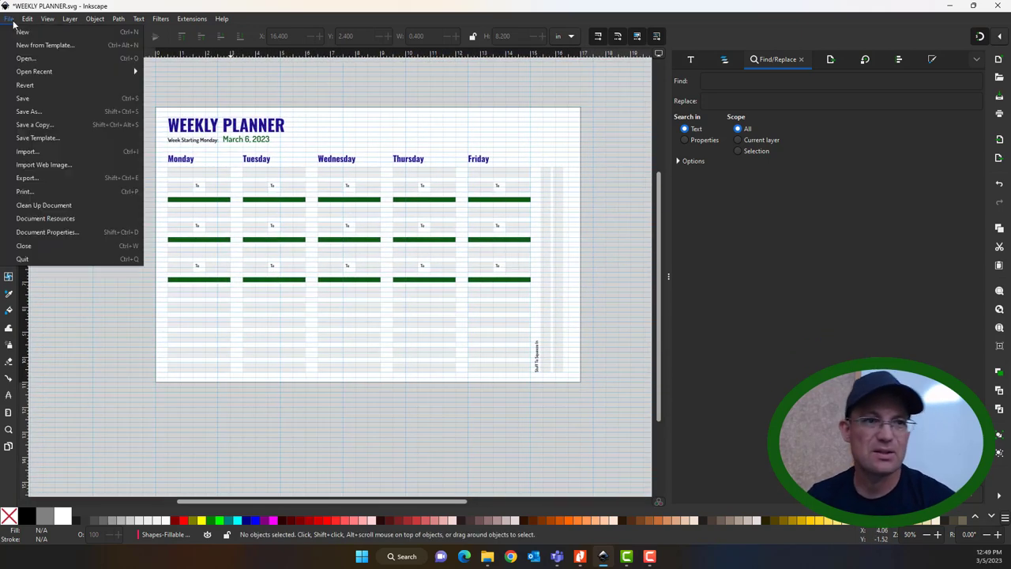
pyautogui.click(37, 99)
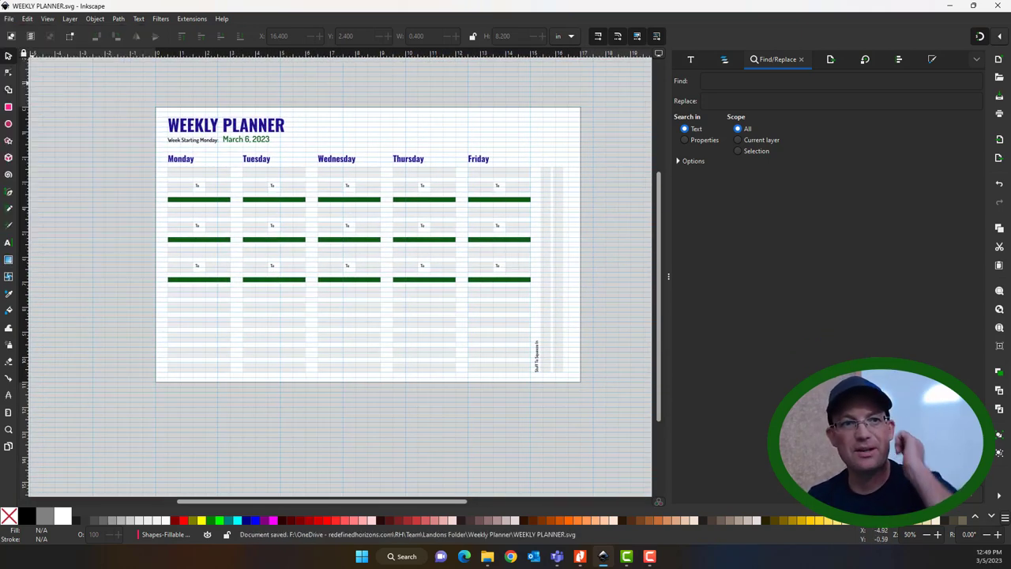
# Save the planner as WEEKLY PLANNER.pdf in Portable Document Format and close the document without saving it again as Inkscape SVG.
pyautogui.click(9, 18)
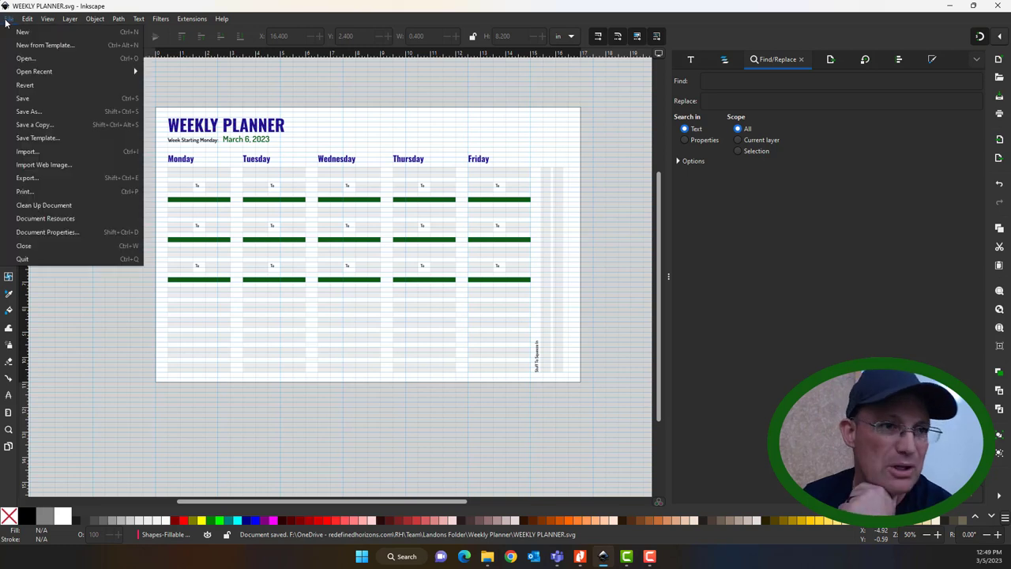
pyautogui.click(67, 115)
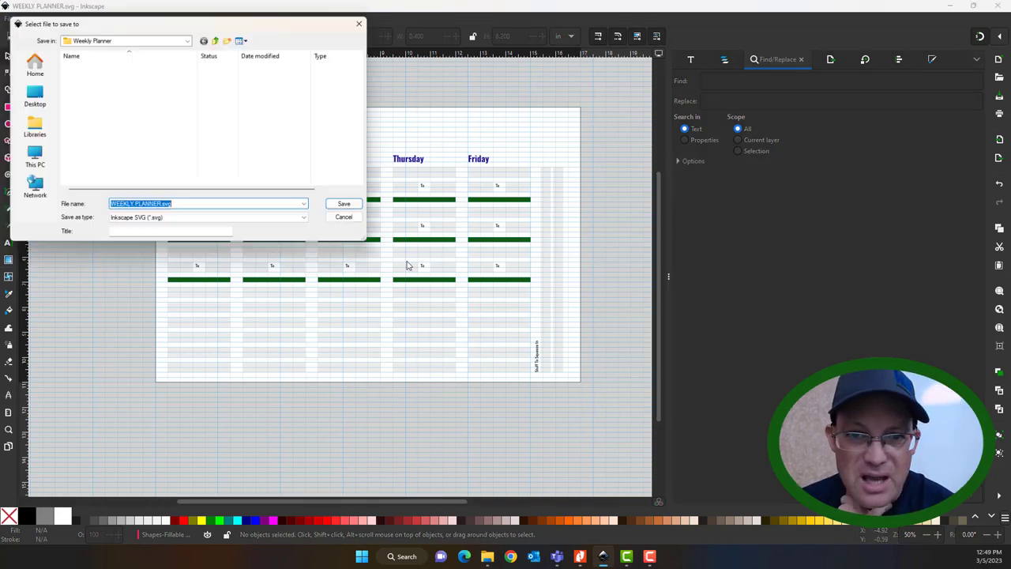
pyautogui.click(242, 223)
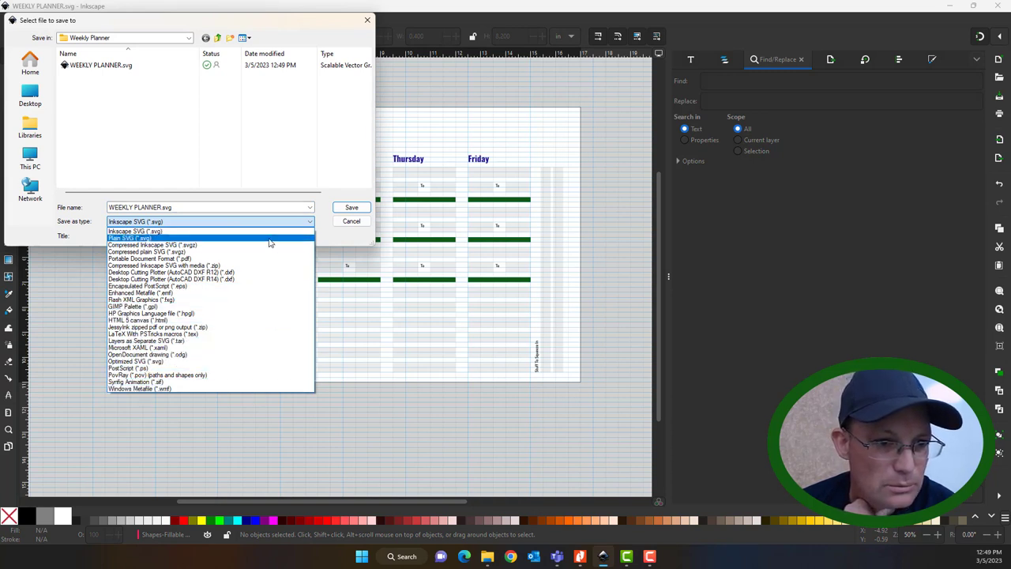
pyautogui.click(268, 258)
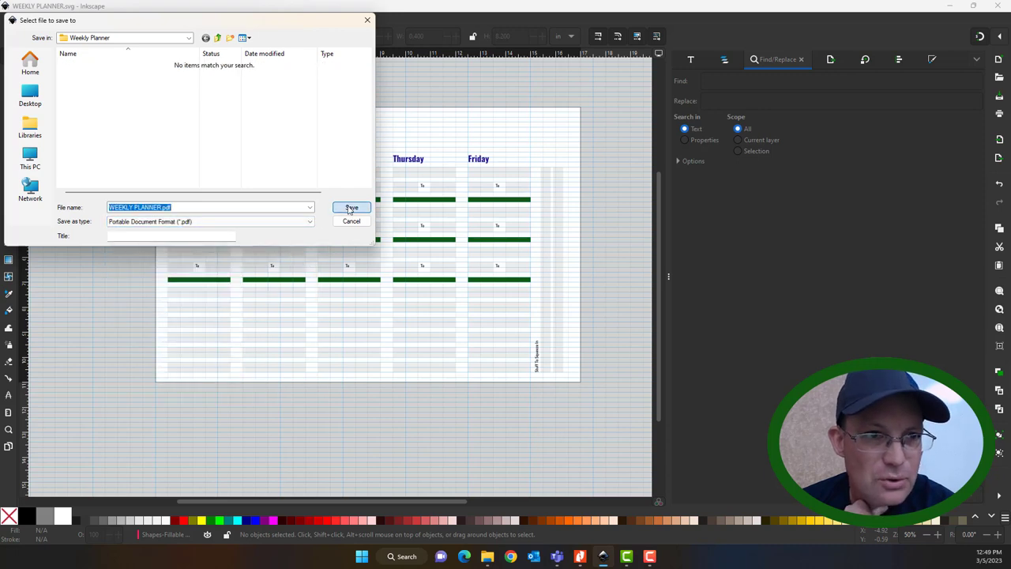
pyautogui.click(352, 207)
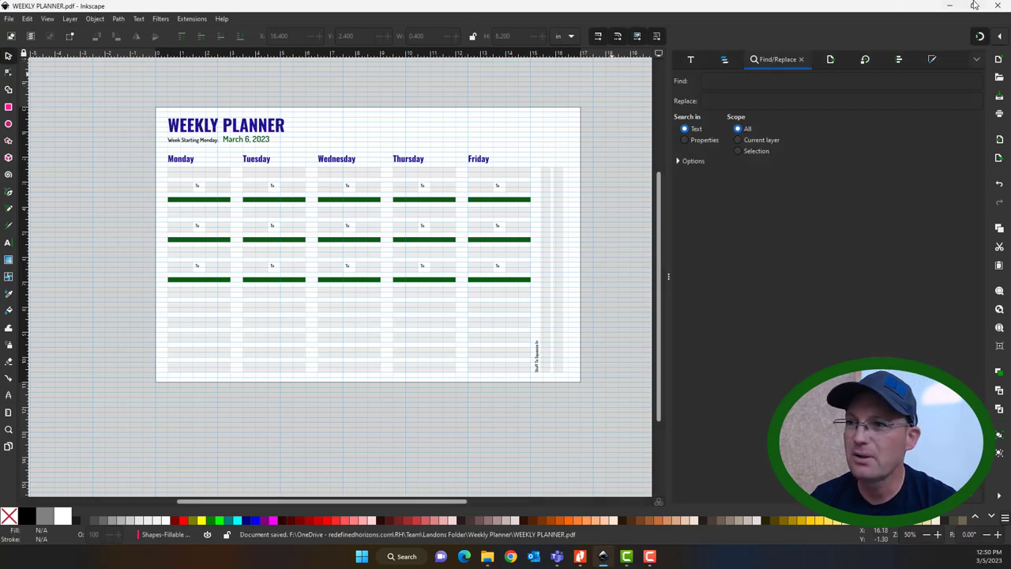
pyautogui.click(998, 5)
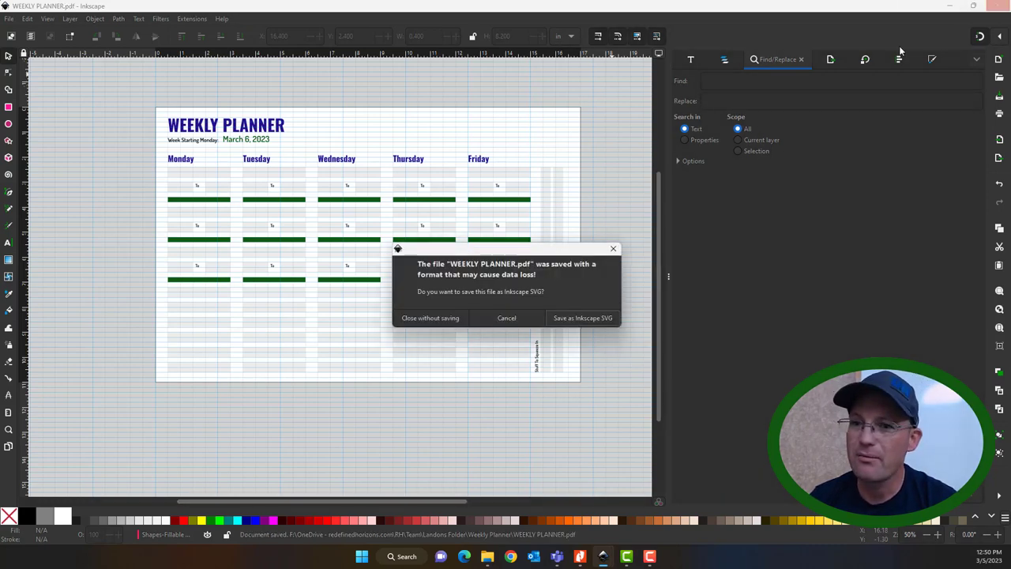
pyautogui.click(462, 320)
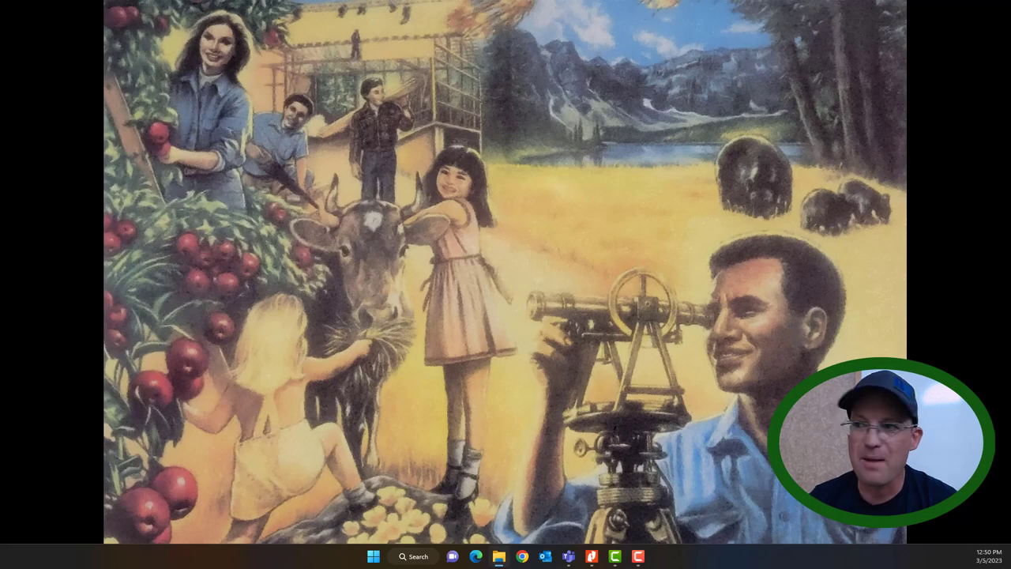
# Switch to File Explorer and open the Weekly Planner folder inside the owner's folder under RH > Team on the OneDrive (F:) drive.
pyautogui.click(499, 556)
pyautogui.press('super+Up')
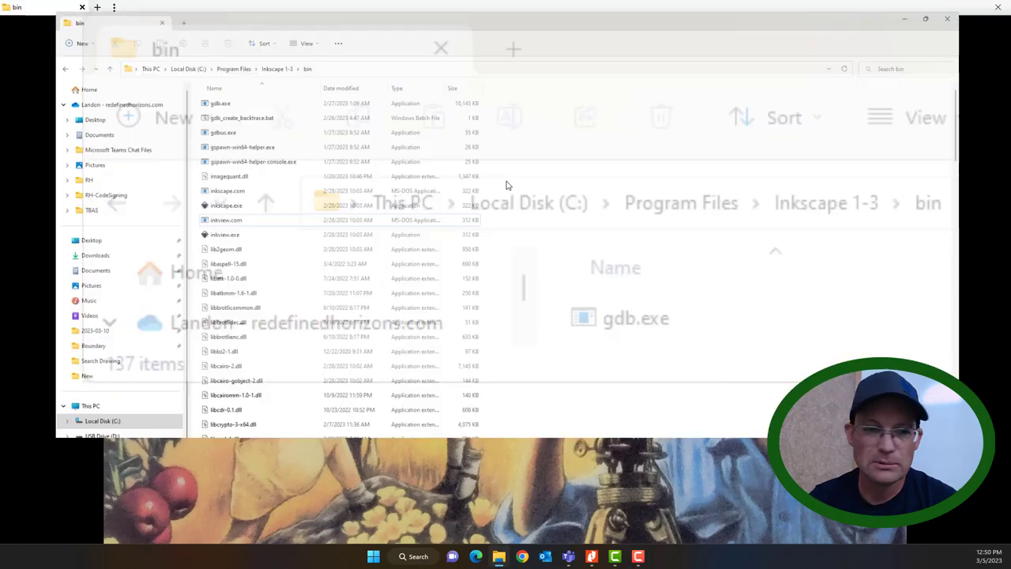
pyautogui.click(97, 507)
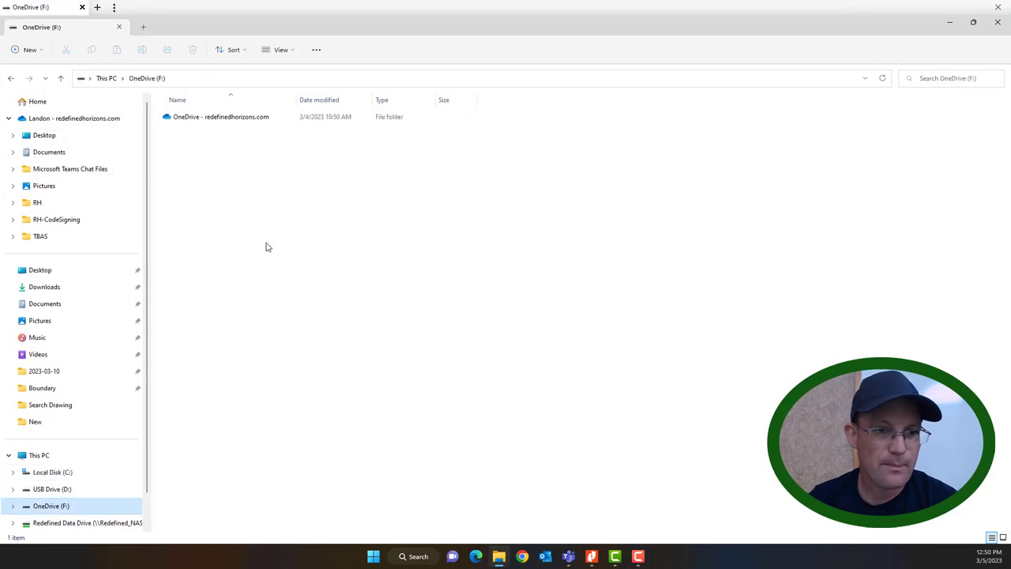
pyautogui.doubleClick(201, 119)
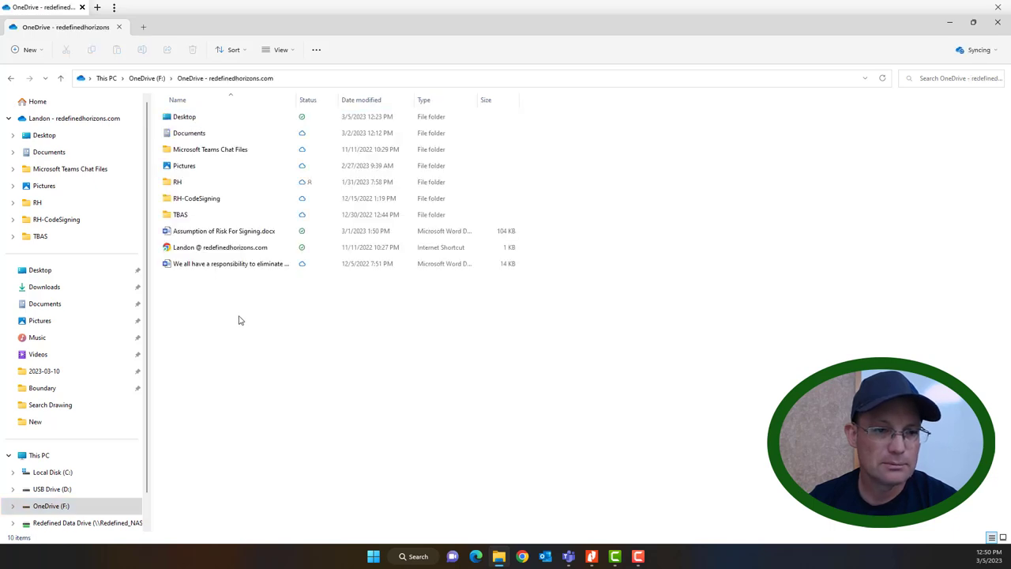
pyautogui.doubleClick(177, 181)
pyautogui.doubleClick(180, 428)
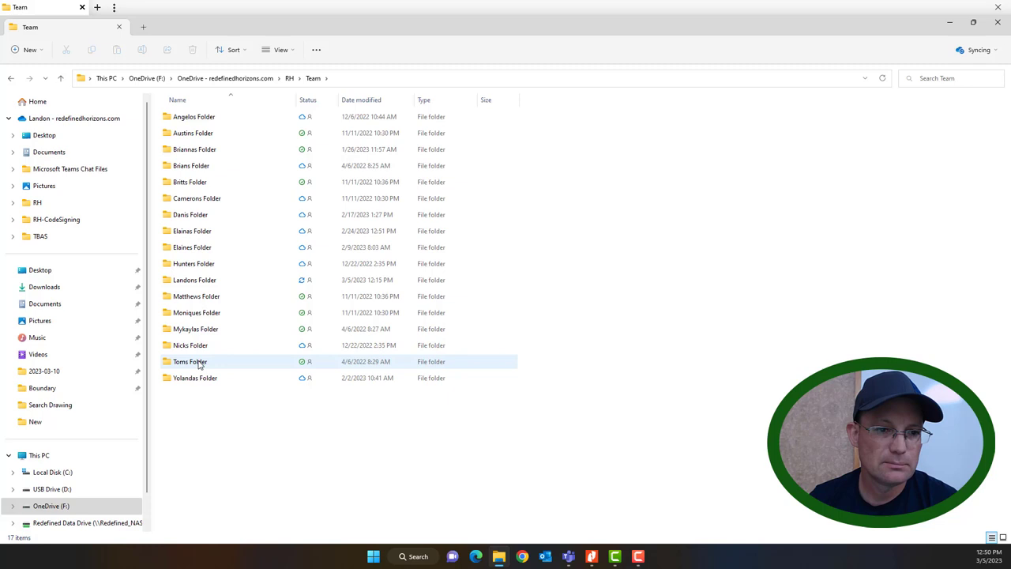
pyautogui.doubleClick(205, 281)
pyautogui.scroll(-1, 237, 427)
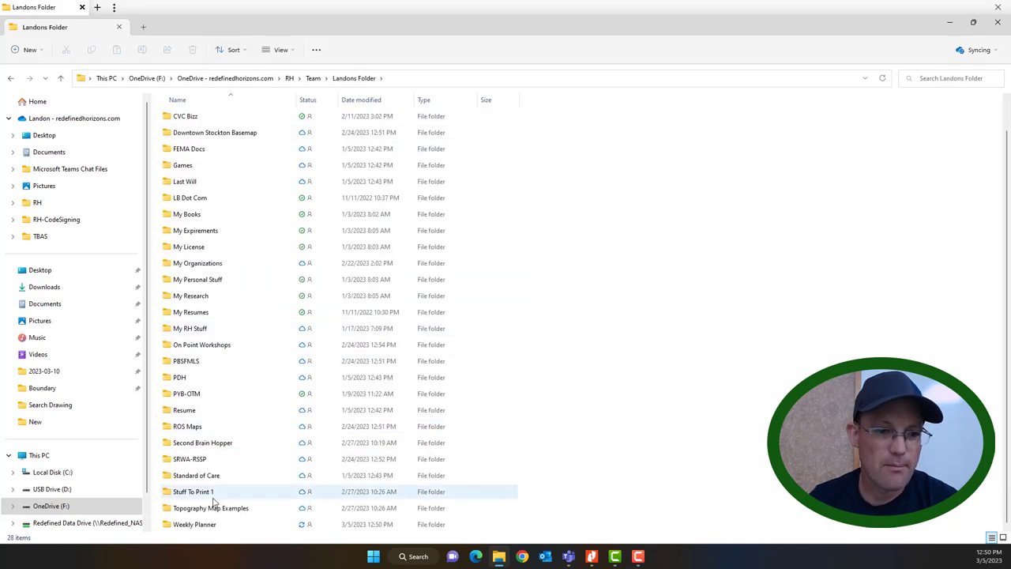
pyautogui.doubleClick(237, 524)
# Open WEEKLY PLANNER.pdf in Nitro Pro and look over the exported page from the title to the lowest boxes.
pyautogui.doubleClick(223, 118)
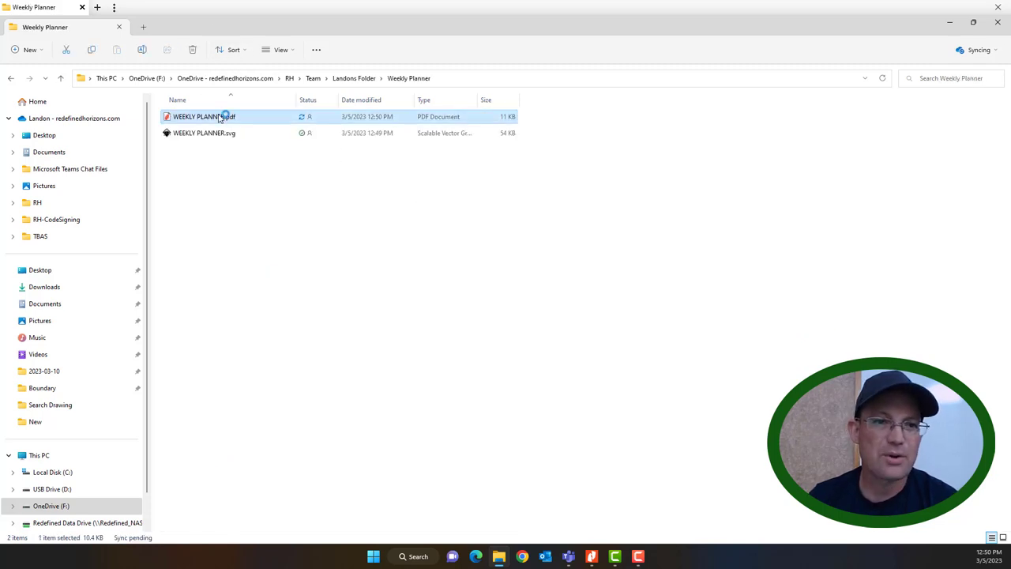
pyautogui.scroll(-5, 320, 260)
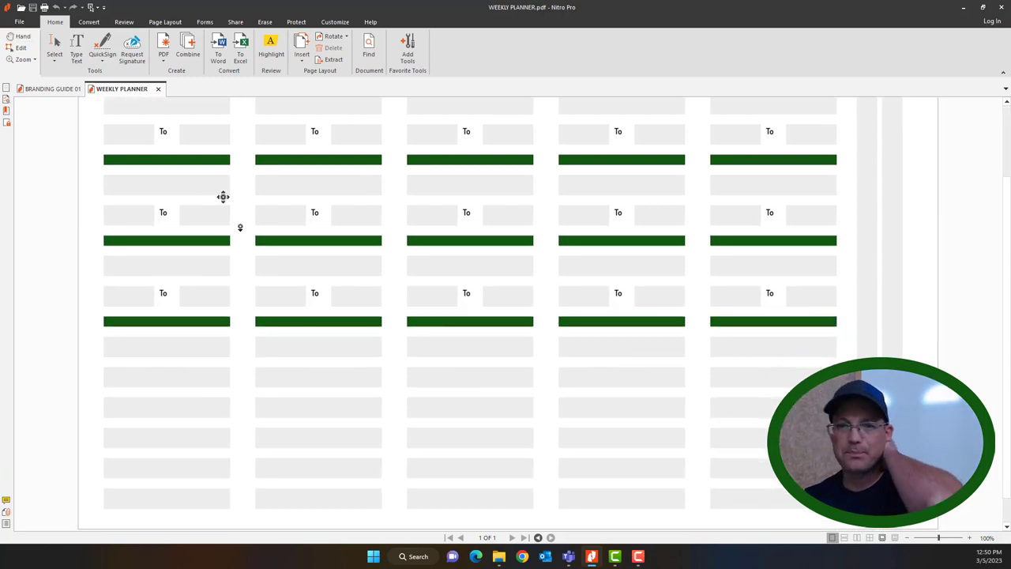
pyautogui.scroll(3, 403, 224)
pyautogui.scroll(-3, 345, 220)
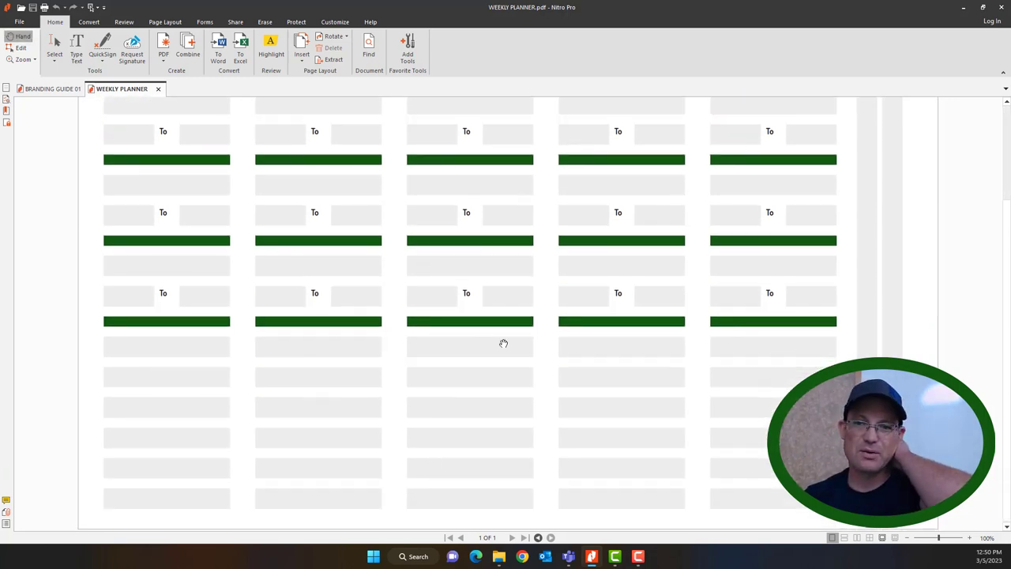
pyautogui.scroll(3, 501, 345)
pyautogui.scroll(-3, 294, 241)
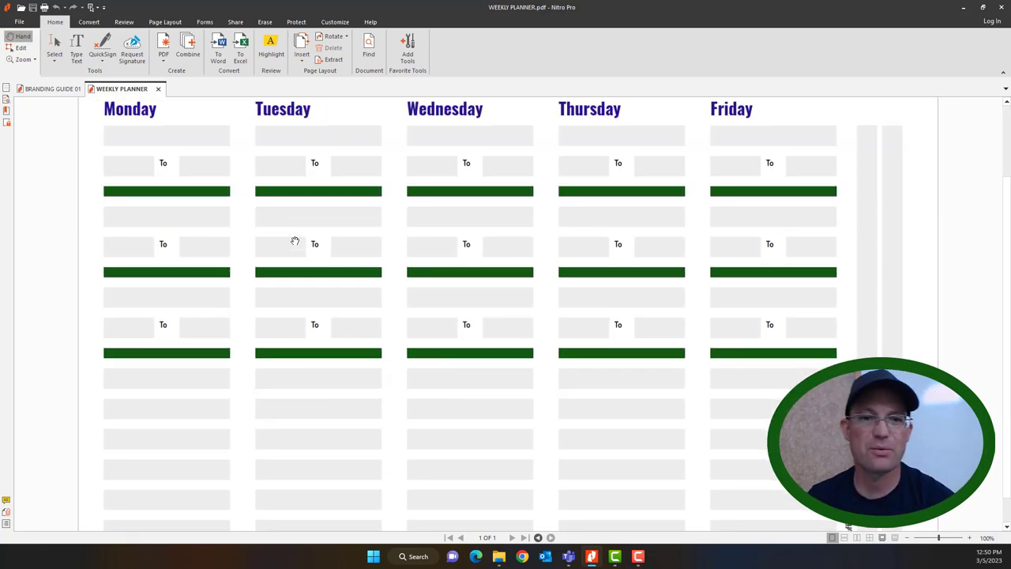
pyautogui.scroll(3, 297, 240)
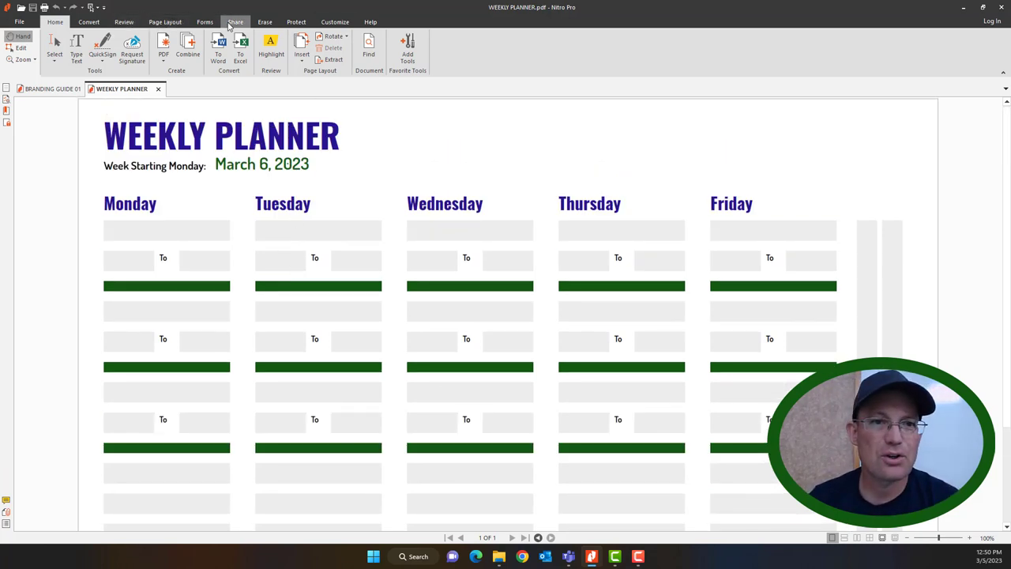
# Activate the Text Field form tool and turn on both the form grid and snapping to it.
pyautogui.click(206, 22)
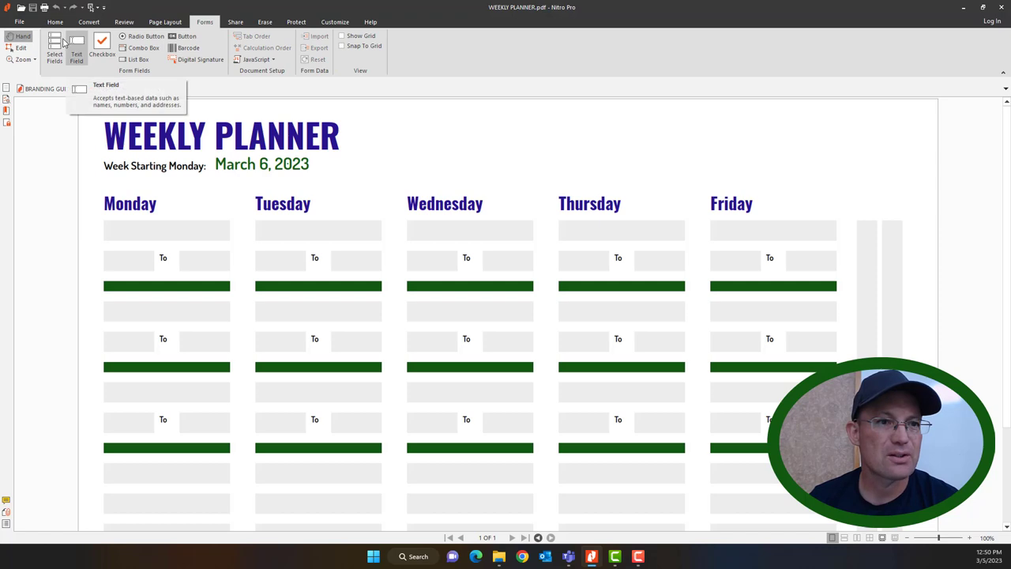
pyautogui.click(74, 46)
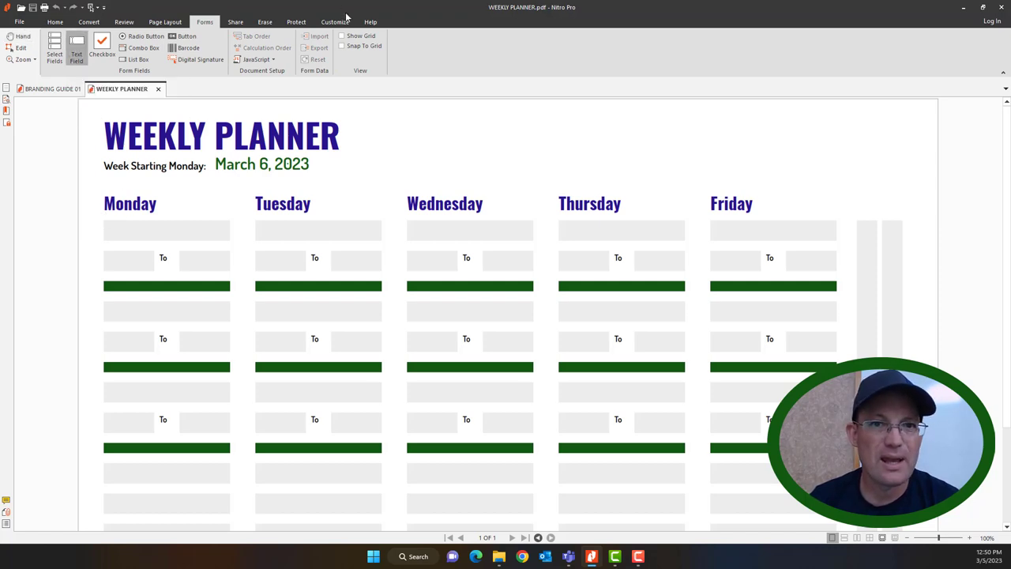
pyautogui.click(344, 37)
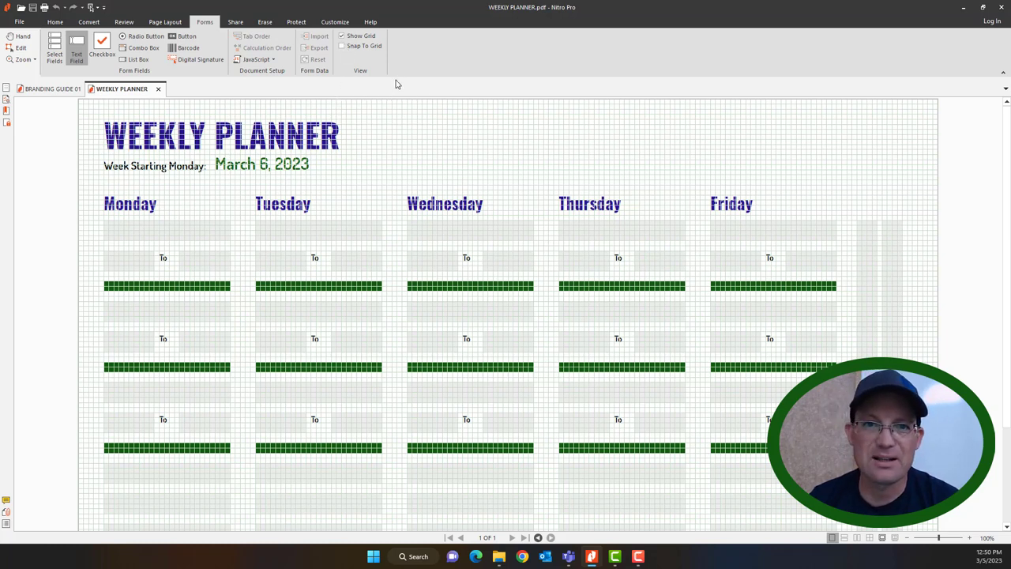
pyautogui.click(353, 48)
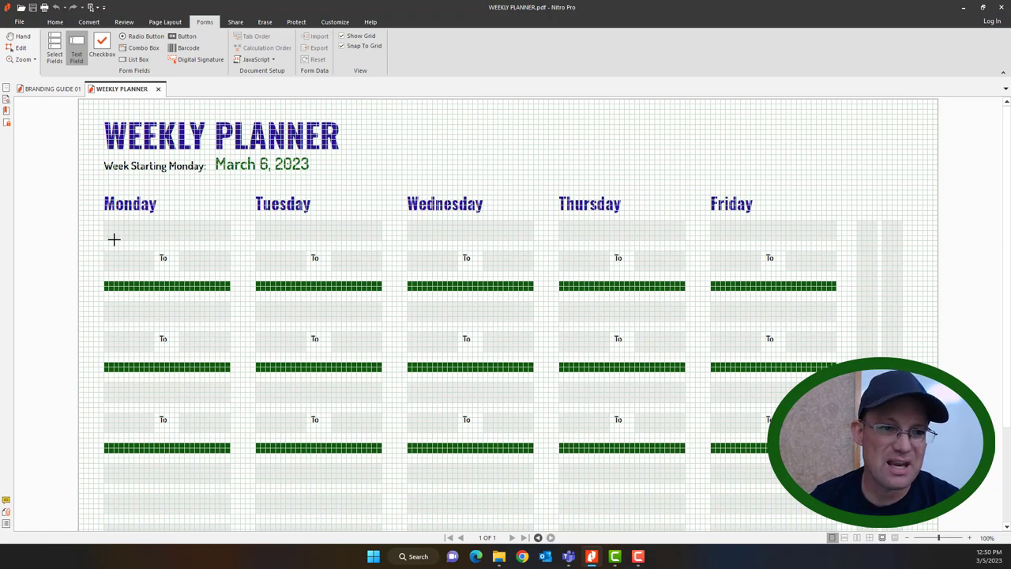
# Draw a text field snapped exactly over the first grey box under Monday.
pyautogui.scroll(2, 114, 239)
pyautogui.press('Escape')
pyautogui.hscroll(3, 99, 250)
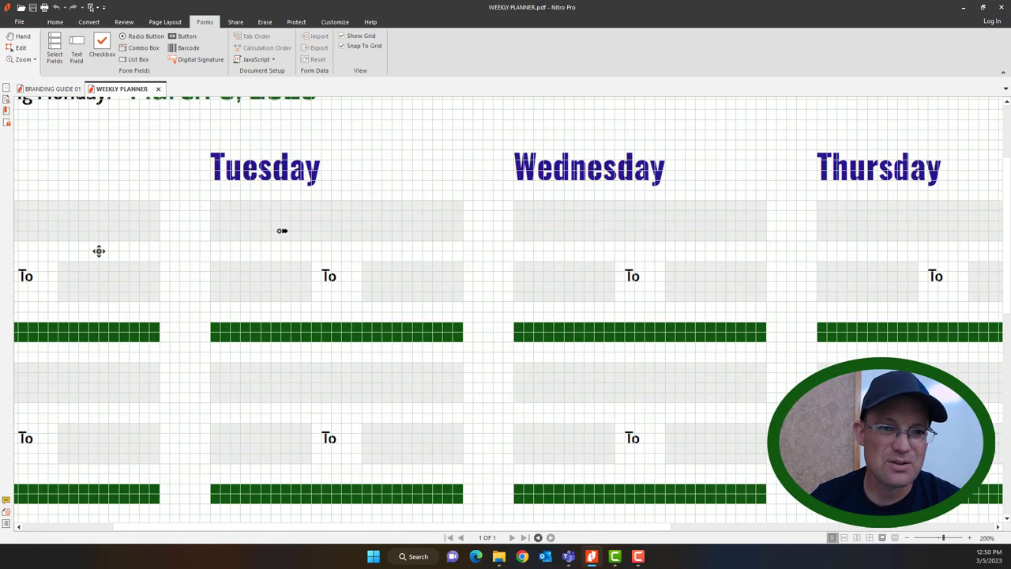
pyautogui.hscroll(2, 508, 421)
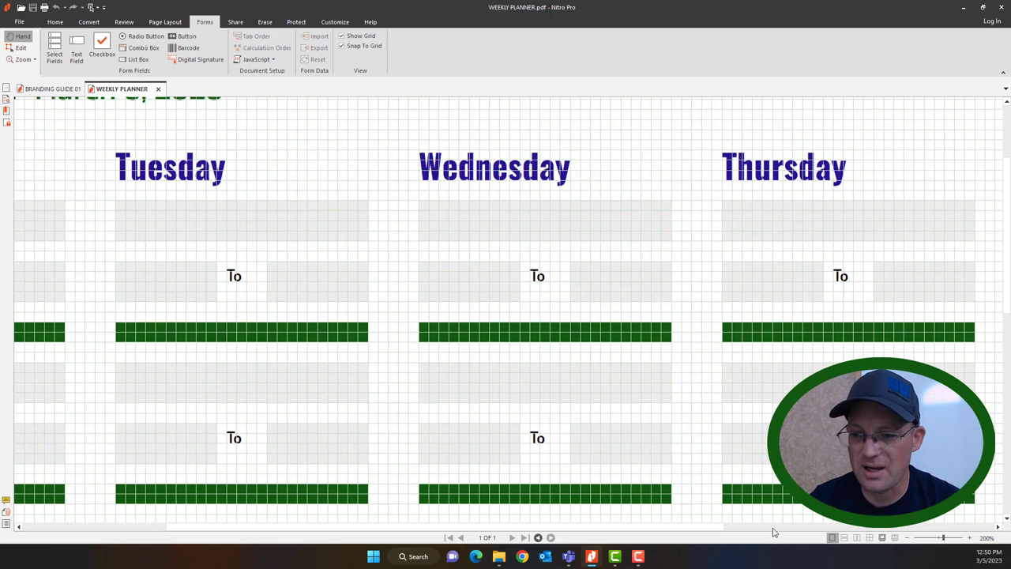
pyautogui.hscroll(4, 774, 532)
pyautogui.moveTo(735, 531); pyautogui.dragTo(267, 467)
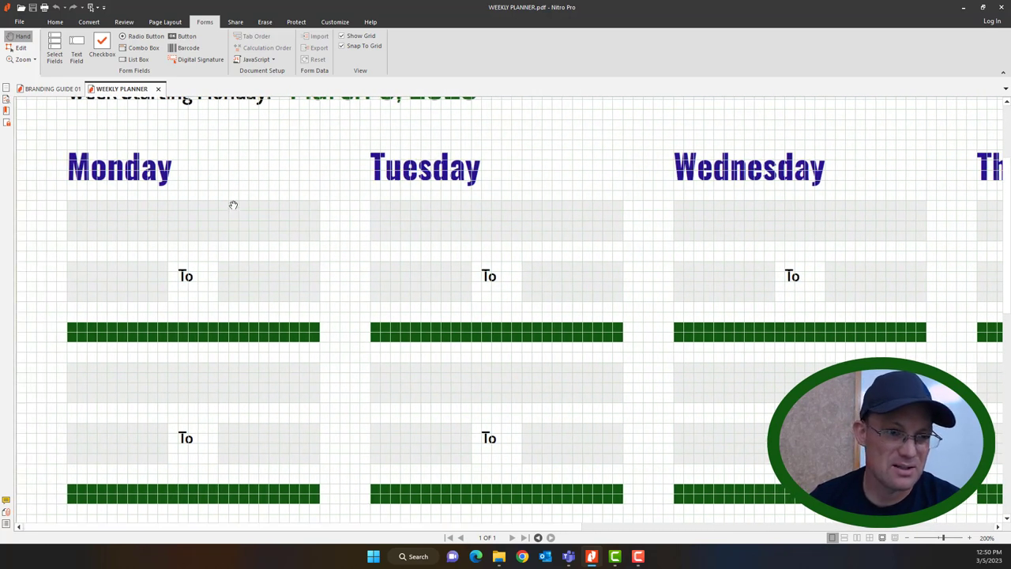
pyautogui.click(76, 49)
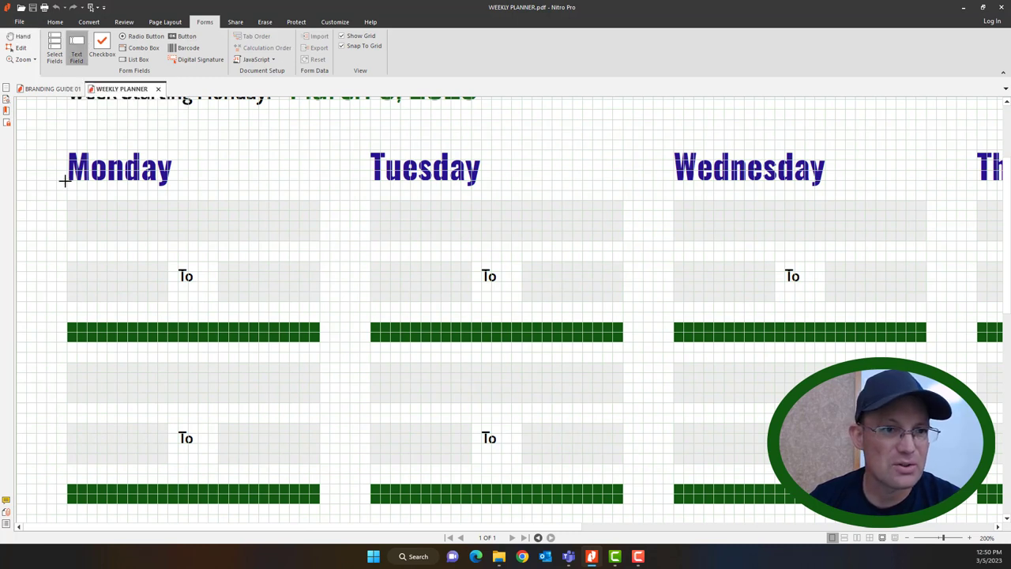
pyautogui.moveTo(67, 200); pyautogui.dragTo(320, 240)
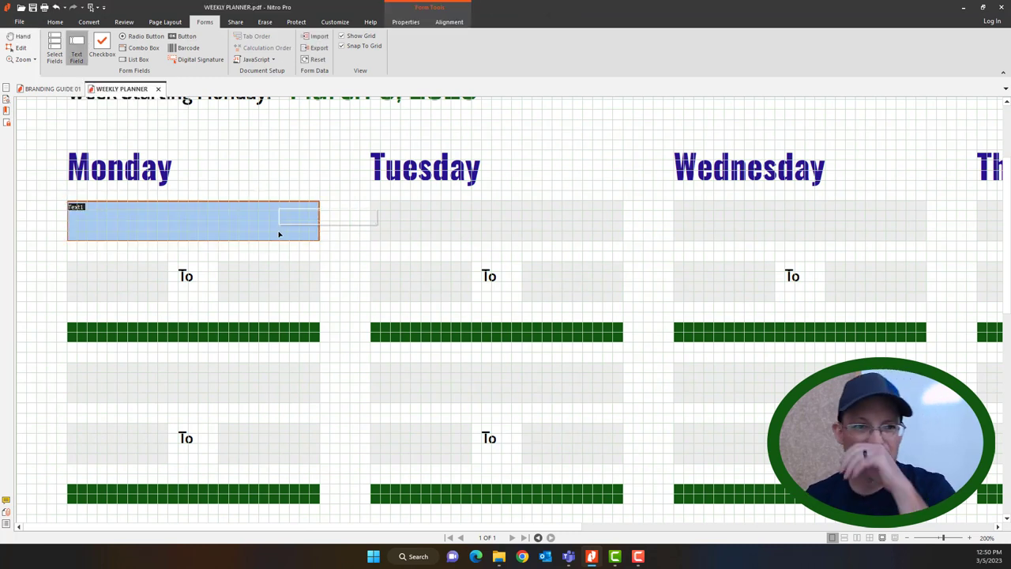
# Set the text size of the field in Monday's first box to 10 in its appearance properties.
pyautogui.rightClick(279, 232)
pyautogui.click(305, 321)
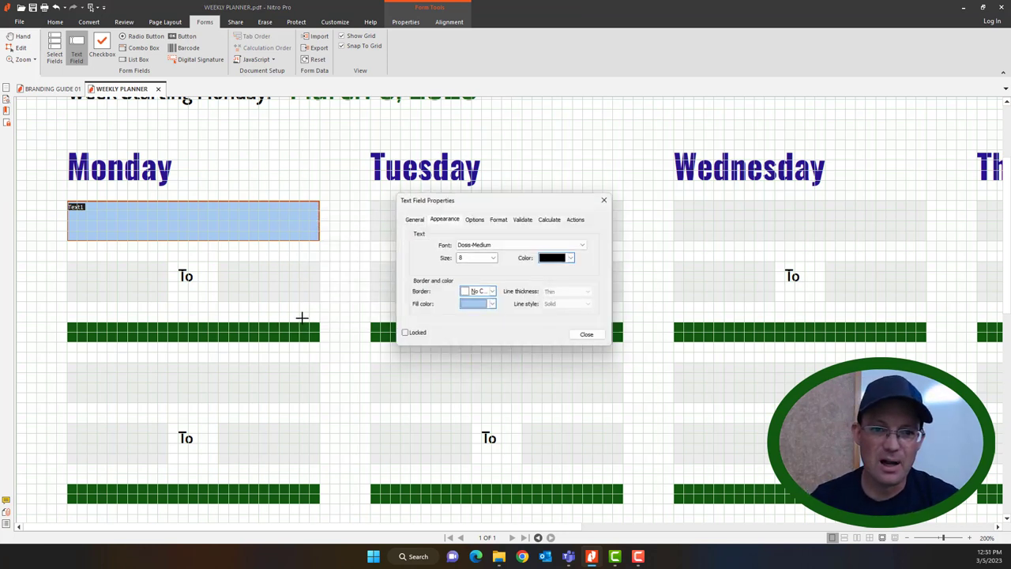
pyautogui.click(494, 261)
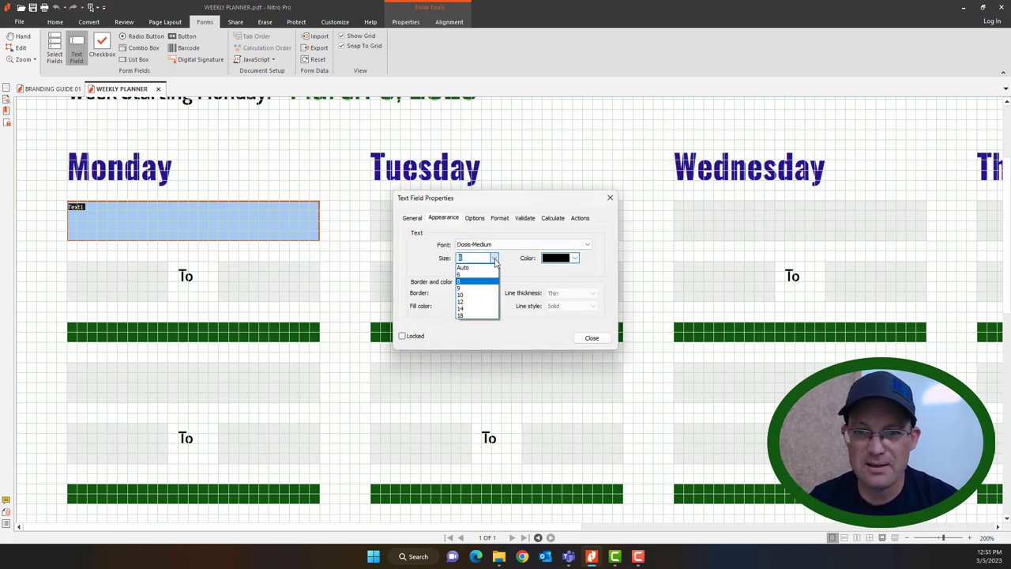
pyautogui.click(482, 302)
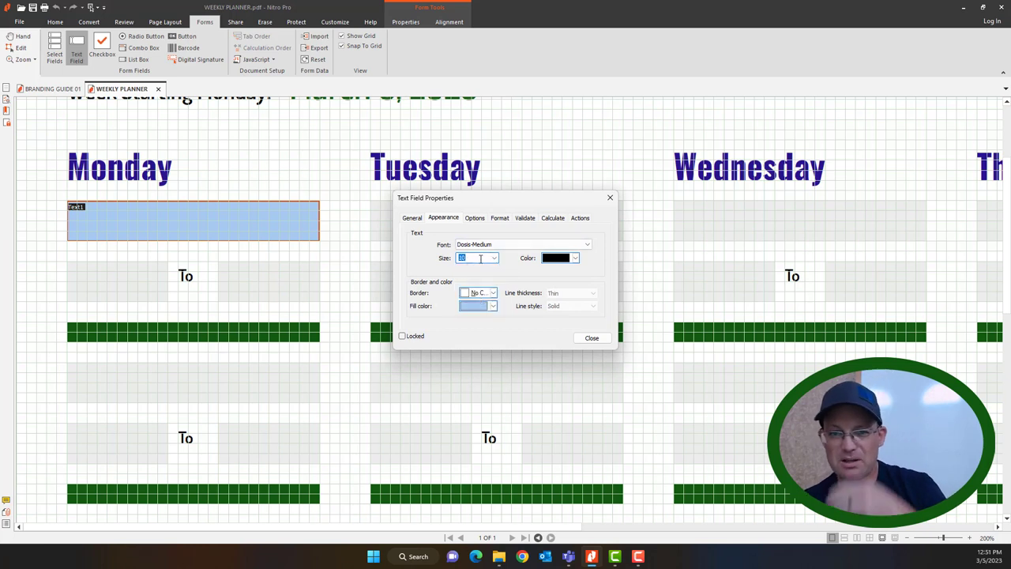
pyautogui.click(592, 337)
pyautogui.rightClick(292, 234)
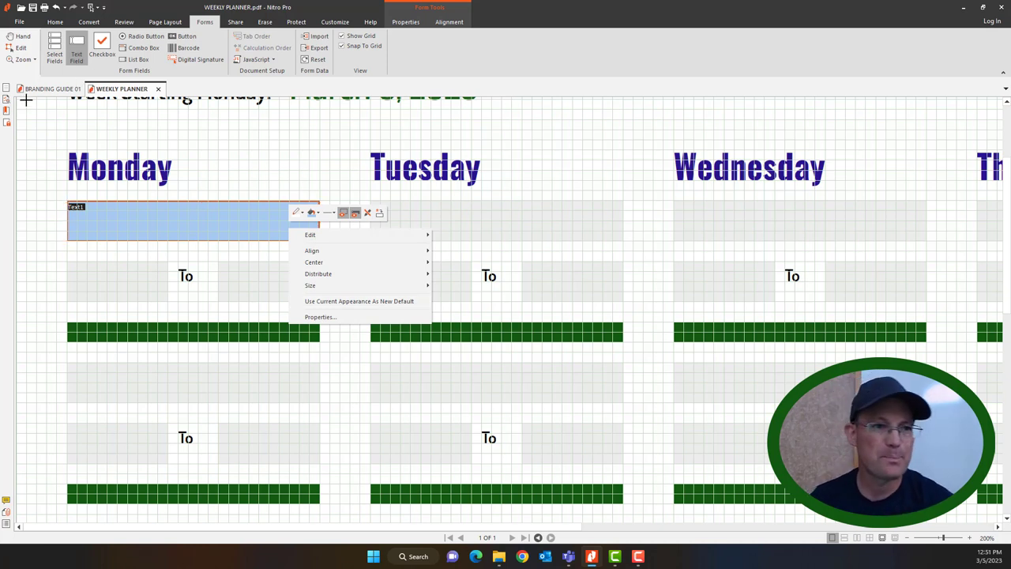
# Draw text fields over the two time boxes around "To" in Monday's first block.
pyautogui.click(68, 261)
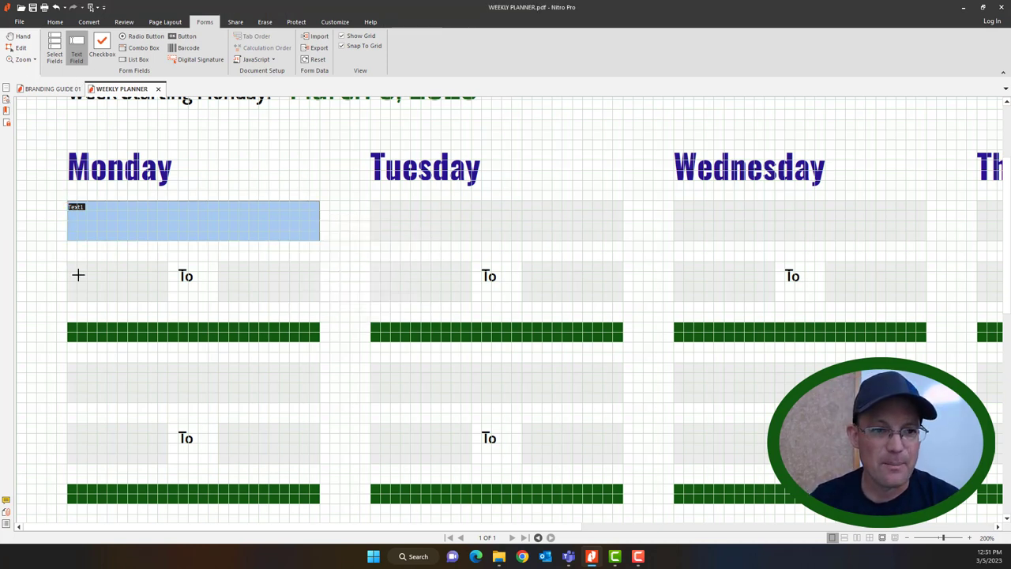
pyautogui.moveTo(68, 262); pyautogui.dragTo(167, 300)
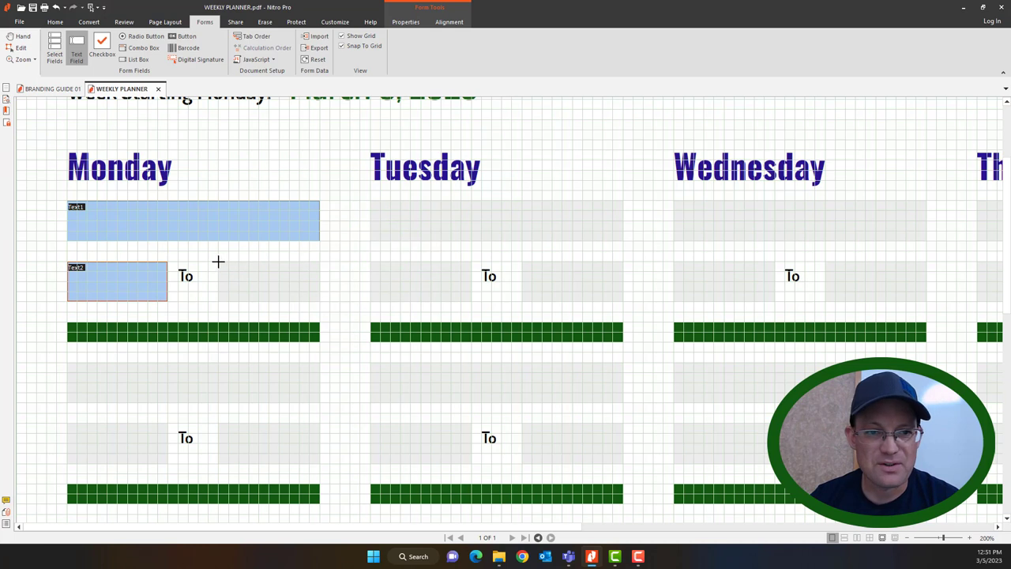
pyautogui.moveTo(218, 261); pyautogui.dragTo(319, 301)
# Draw text fields over the wide box and both time boxes of Monday's second block.
pyautogui.scroll(-3, 195, 273)
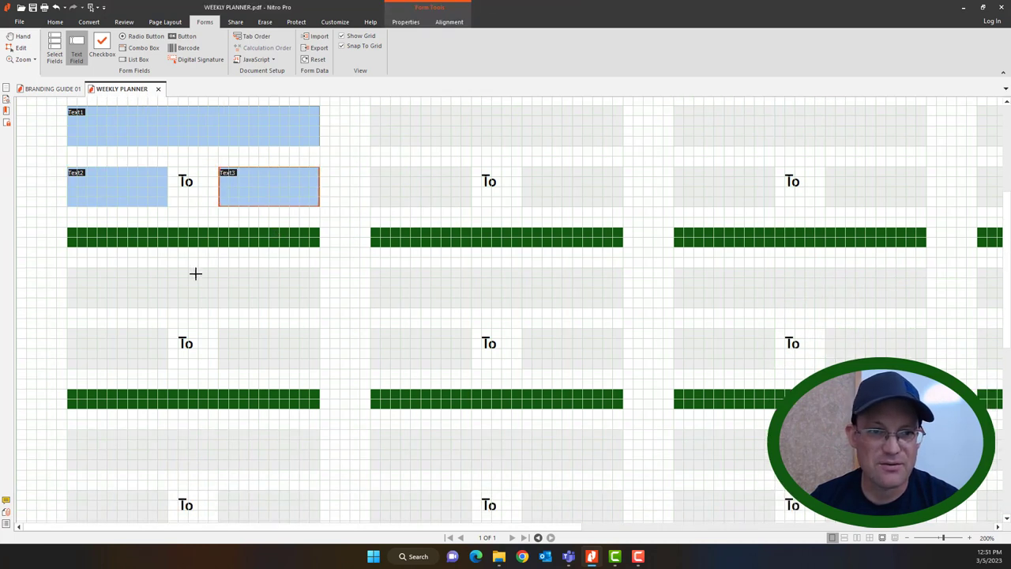
pyautogui.moveTo(67, 268)
pyautogui.mouseDown()
pyautogui.moveTo(100, 290)
pyautogui.moveTo(319, 307)
pyautogui.mouseUp()
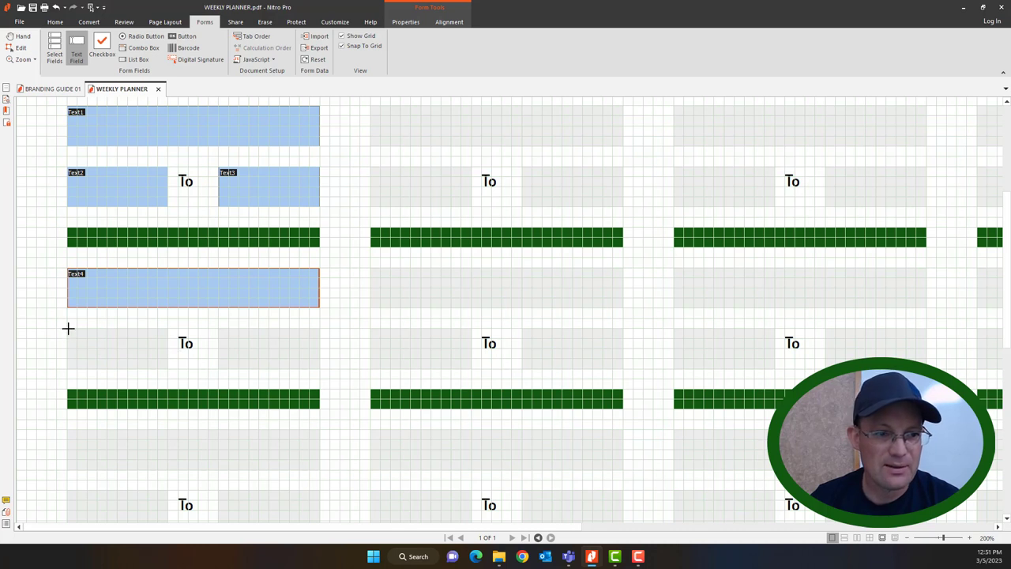
pyautogui.moveTo(68, 328); pyautogui.dragTo(167, 368)
pyautogui.moveTo(219, 329)
pyautogui.mouseDown()
pyautogui.moveTo(224, 341)
pyautogui.moveTo(309, 371)
pyautogui.moveTo(329, 369)
pyautogui.moveTo(320, 350)
pyautogui.mouseUp()
# Draw text fields over the wide box and both time boxes of Monday's third block.
pyautogui.scroll(-3, 325, 353)
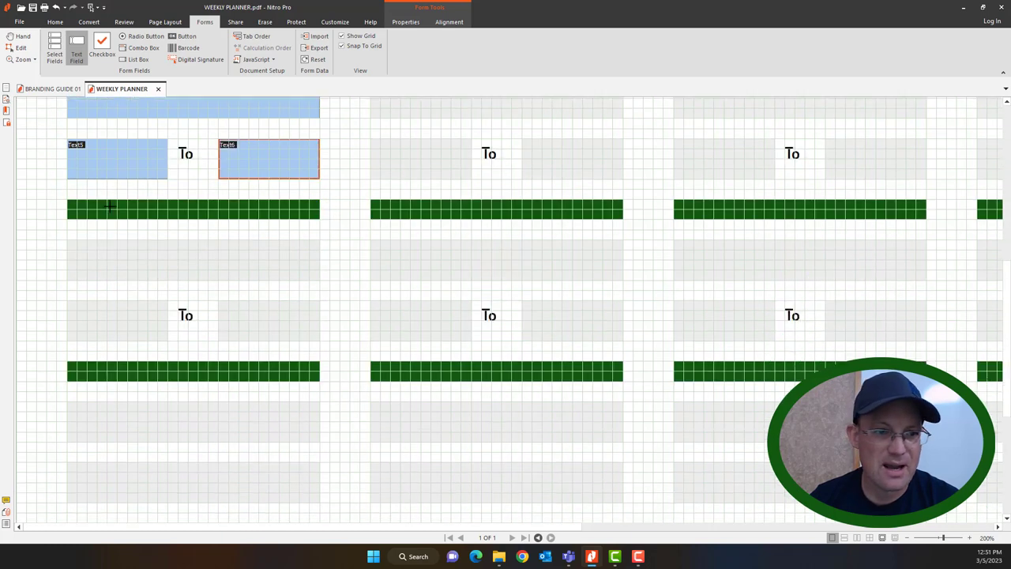
pyautogui.moveTo(70, 240)
pyautogui.mouseDown()
pyautogui.moveTo(102, 261)
pyautogui.moveTo(320, 278)
pyautogui.mouseUp()
pyautogui.moveTo(66, 299)
pyautogui.mouseDown()
pyautogui.moveTo(143, 343)
pyautogui.moveTo(168, 341)
pyautogui.mouseUp()
pyautogui.moveTo(219, 300)
pyautogui.mouseDown()
pyautogui.moveTo(319, 350)
pyautogui.moveTo(319, 340)
pyautogui.mouseUp()
# Draw a text field over each of the six wide boxes below Monday's last green bar.
pyautogui.scroll(-3, 176, 271)
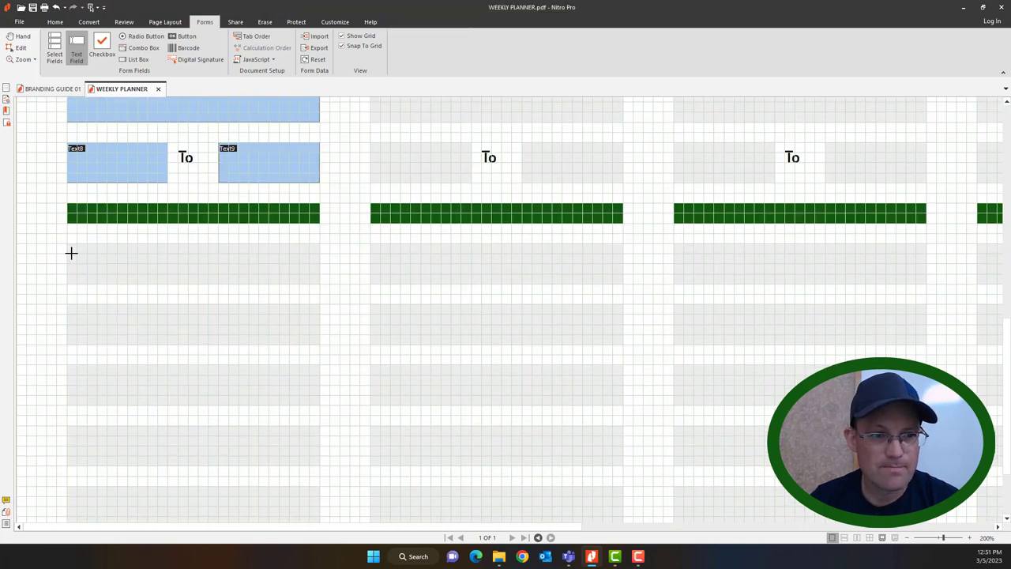
pyautogui.moveTo(69, 245); pyautogui.dragTo(324, 286)
pyautogui.scroll(-2, 219, 239)
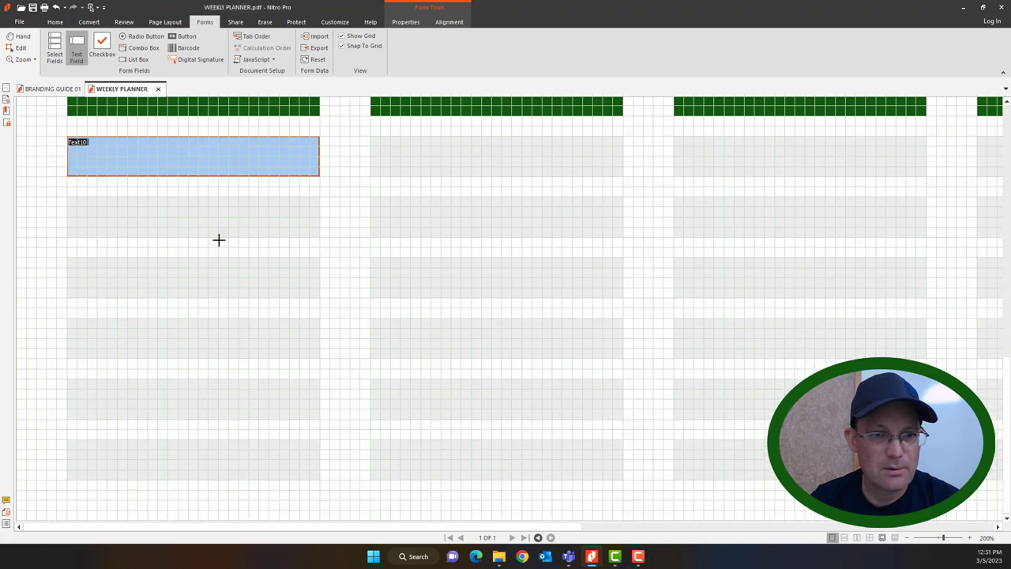
pyautogui.moveTo(69, 203)
pyautogui.mouseDown()
pyautogui.moveTo(298, 248)
pyautogui.moveTo(319, 236)
pyautogui.mouseUp()
pyautogui.moveTo(67, 258)
pyautogui.mouseDown()
pyautogui.moveTo(207, 298)
pyautogui.moveTo(319, 298)
pyautogui.mouseUp()
pyautogui.moveTo(67, 319)
pyautogui.mouseDown()
pyautogui.moveTo(271, 380)
pyautogui.moveTo(319, 357)
pyautogui.mouseUp()
pyautogui.moveTo(68, 381)
pyautogui.mouseDown()
pyautogui.moveTo(181, 435)
pyautogui.moveTo(320, 419)
pyautogui.mouseUp()
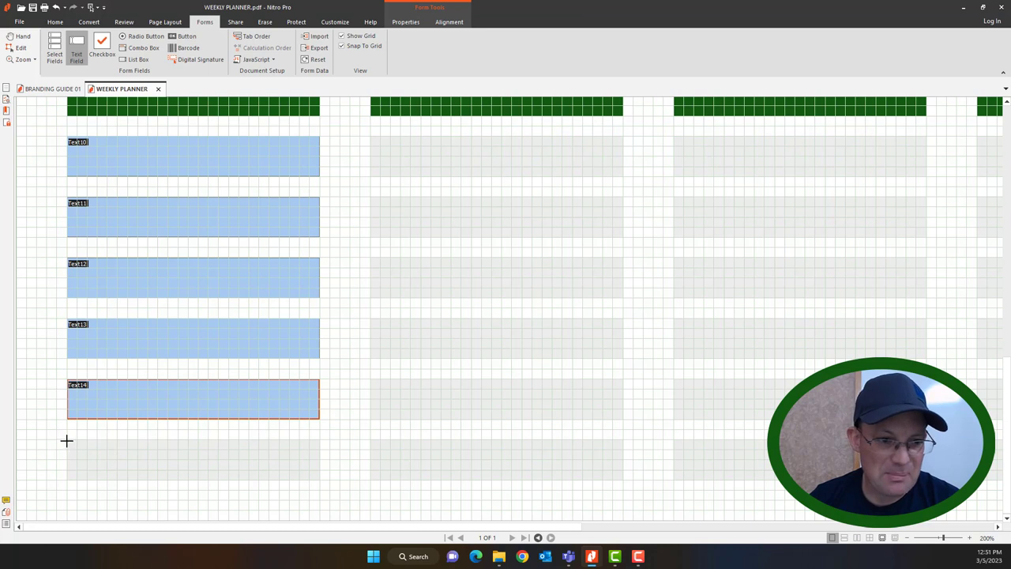
pyautogui.moveTo(67, 441)
pyautogui.mouseDown()
pyautogui.moveTo(150, 480)
pyautogui.moveTo(319, 478)
pyautogui.mouseUp()
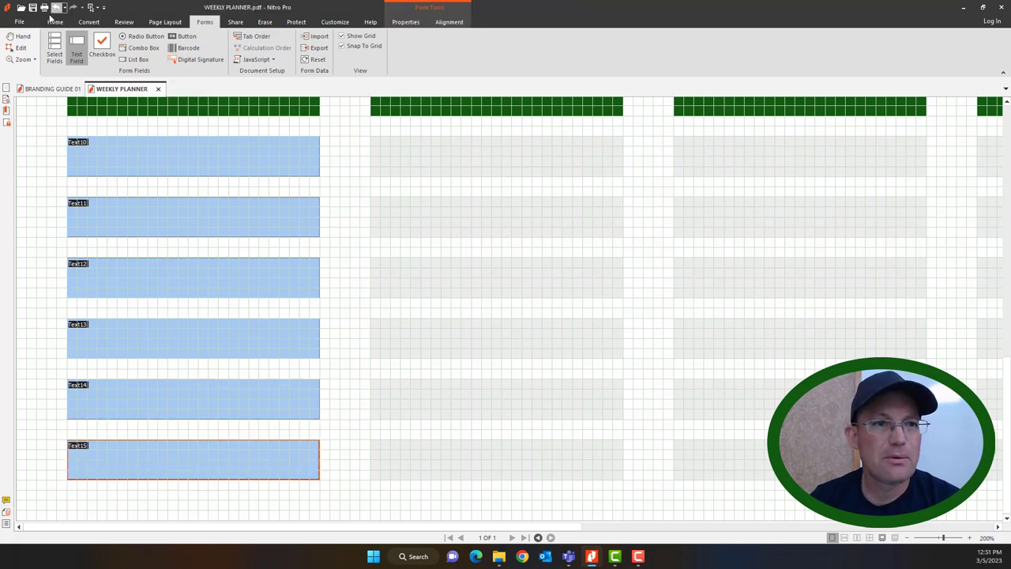
# Select Monday's bottom three text fields together, and replace that selection with the three fields of Monday's first block.
pyautogui.click(54, 49)
pyautogui.click(186, 419)
pyautogui.click(173, 454)
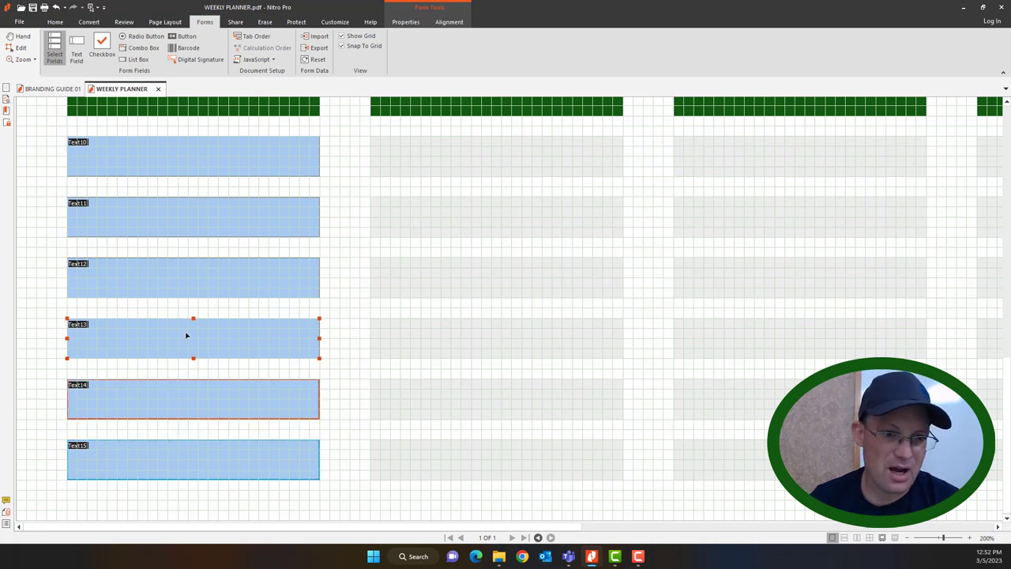
pyautogui.click(169, 348)
pyautogui.click(159, 449)
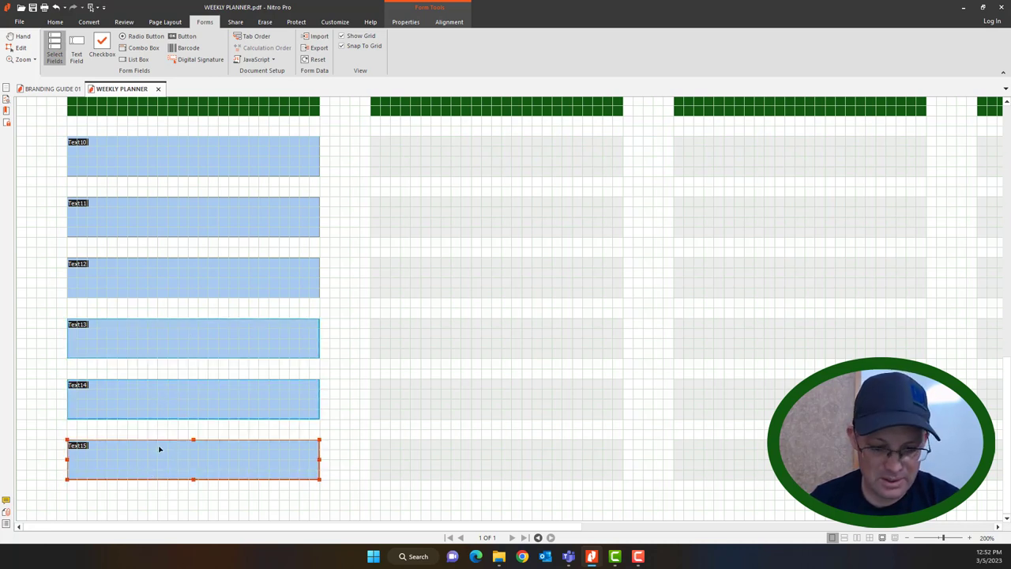
pyautogui.click(176, 403)
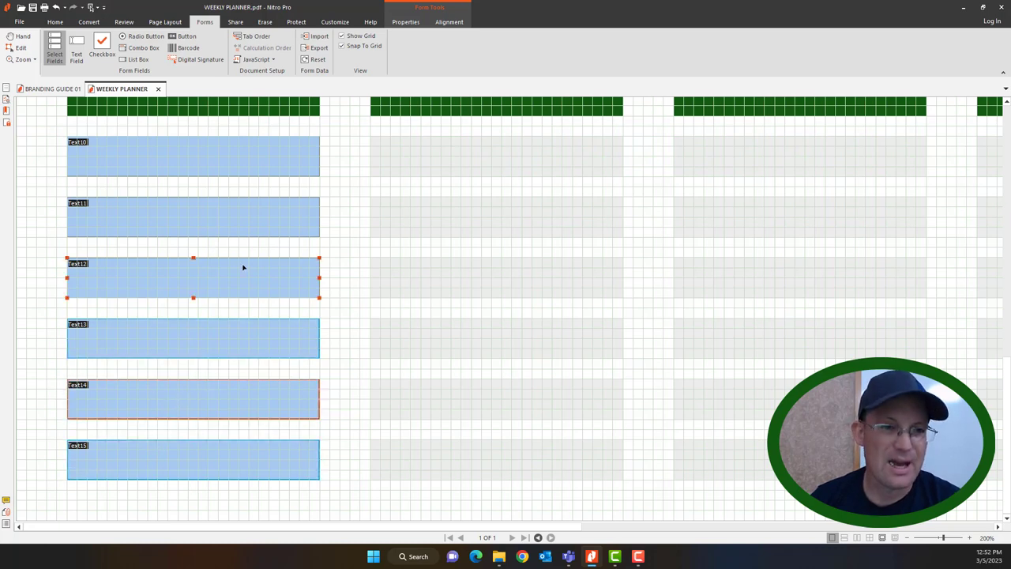
pyautogui.scroll(10, 244, 267)
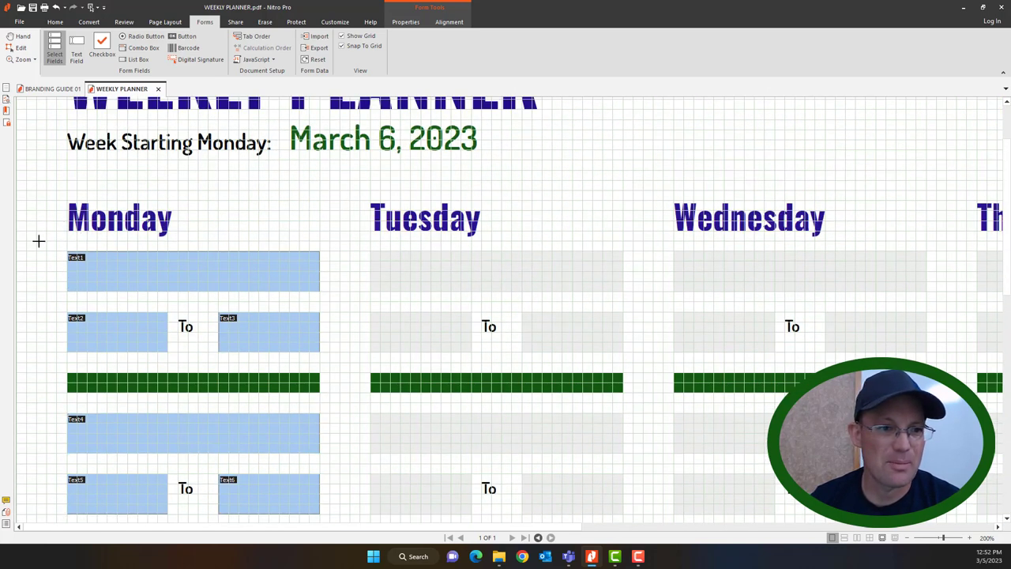
pyautogui.moveTo(37, 241); pyautogui.dragTo(338, 366)
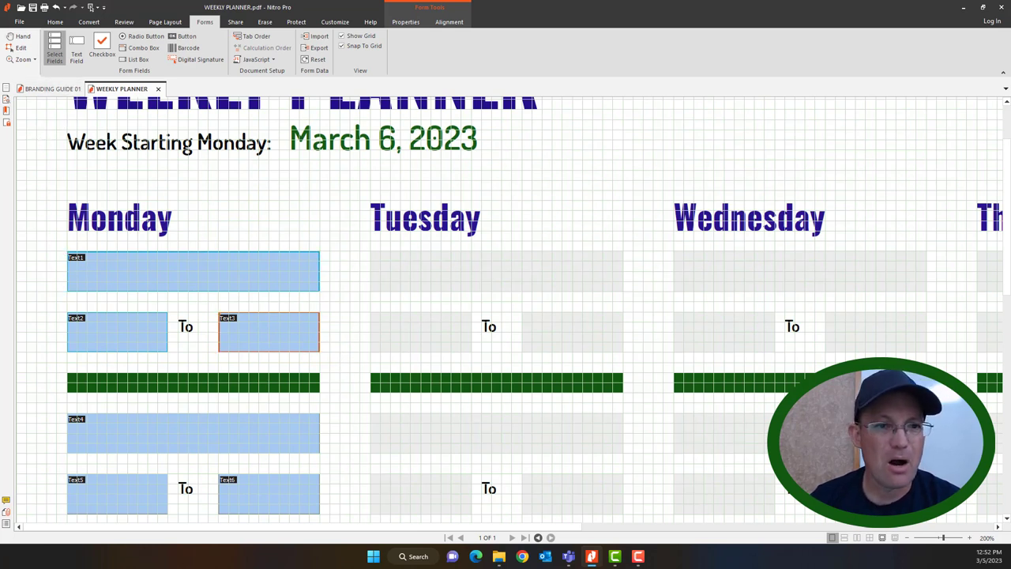
# Turn off both the form grid and snapping to it.
pyautogui.hotkey('ctrl', '1')
pyautogui.hotkey('ctrl', '=')
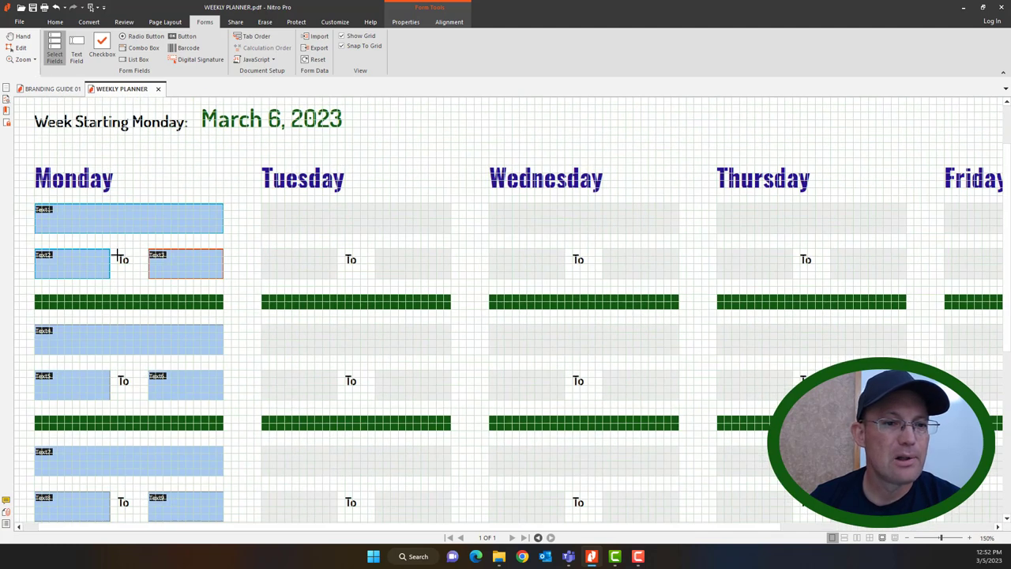
pyautogui.click(53, 23)
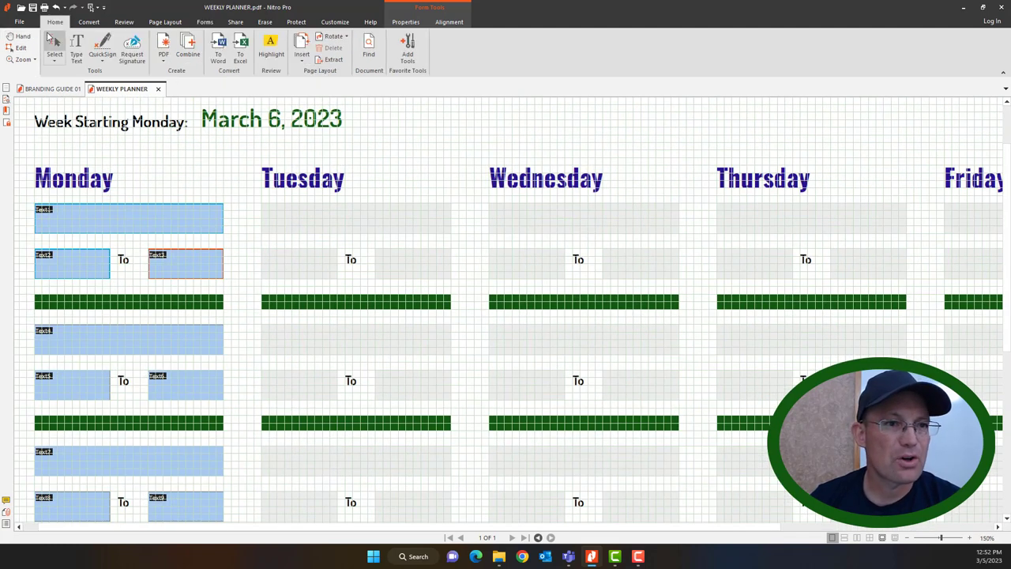
pyautogui.click(124, 23)
pyautogui.click(205, 22)
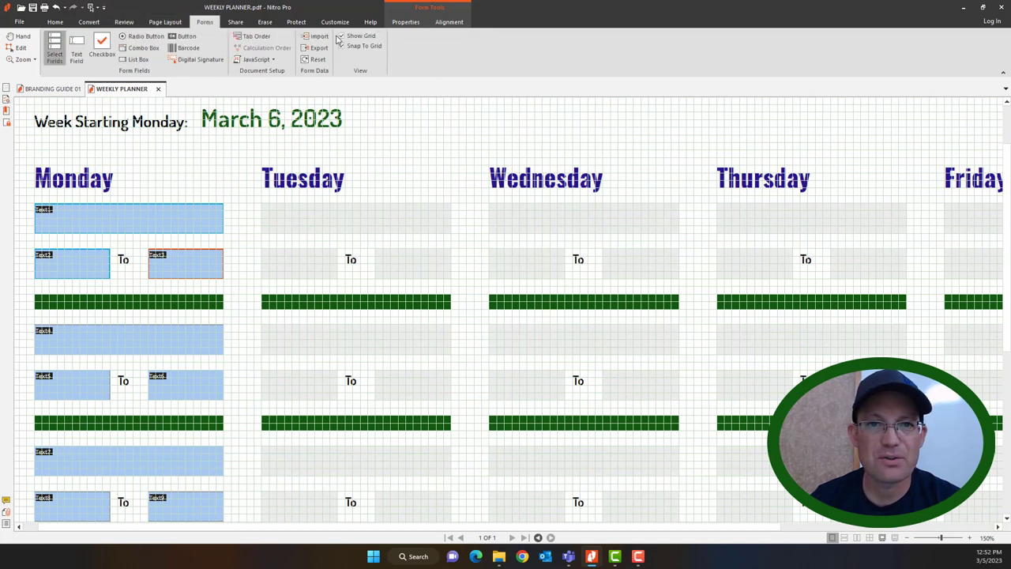
pyautogui.click(343, 36)
pyautogui.click(342, 47)
# With the Select tool, fill Monday's first block with "Weekly Owners Meeting." and the times 0700 to 0800.
pyautogui.click(54, 22)
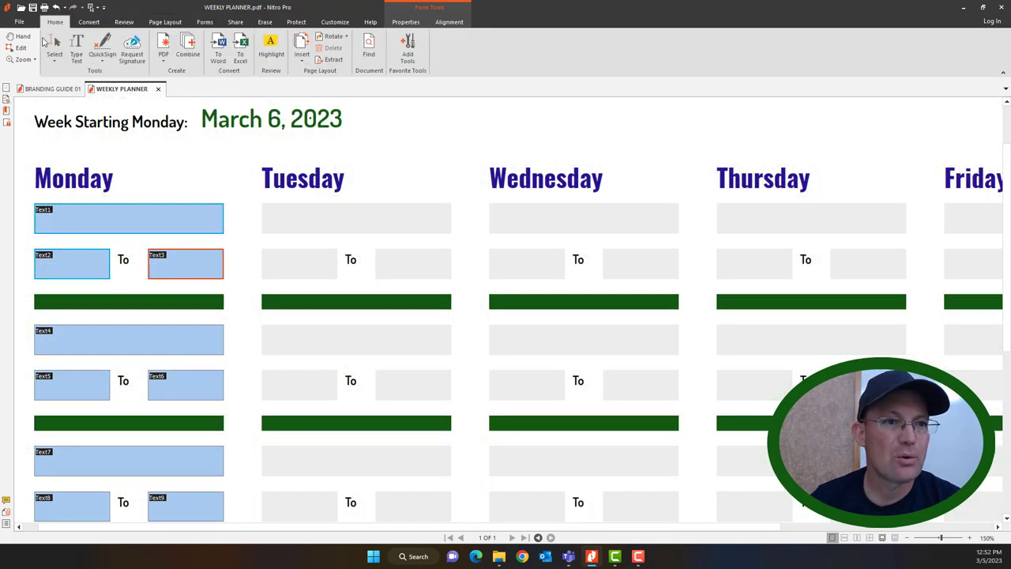
pyautogui.click(54, 48)
pyautogui.scroll(-1, 180, 211)
pyautogui.click(165, 188)
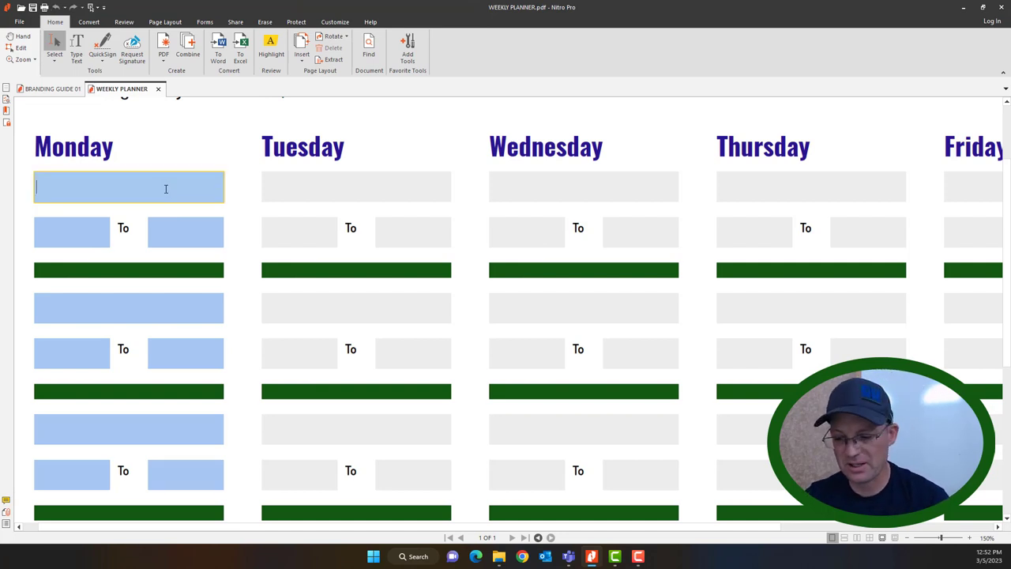
pyautogui.write('WEekly O')
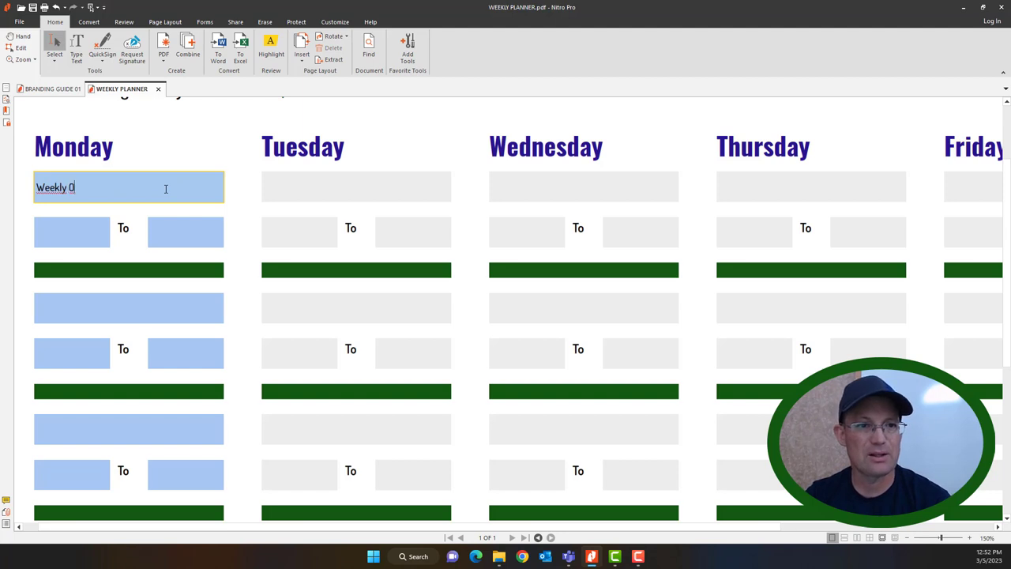
pyautogui.write('wners Meeting')
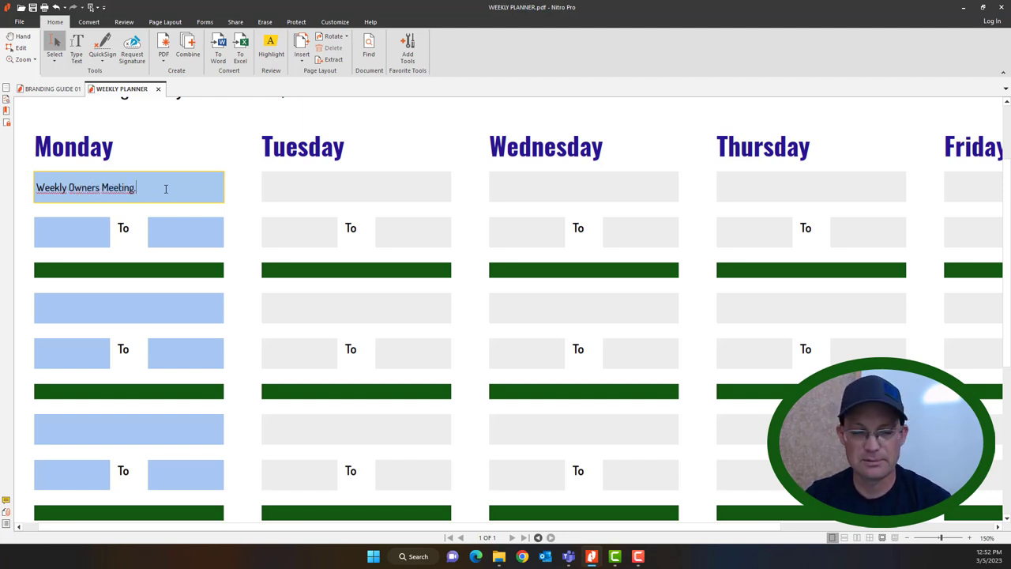
pyautogui.click(77, 232)
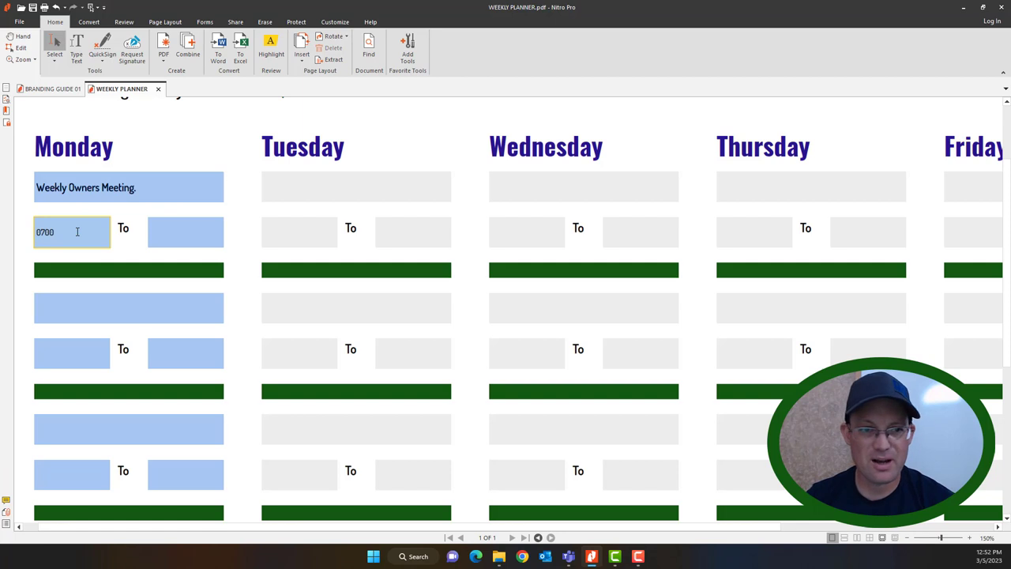
pyautogui.click(158, 235)
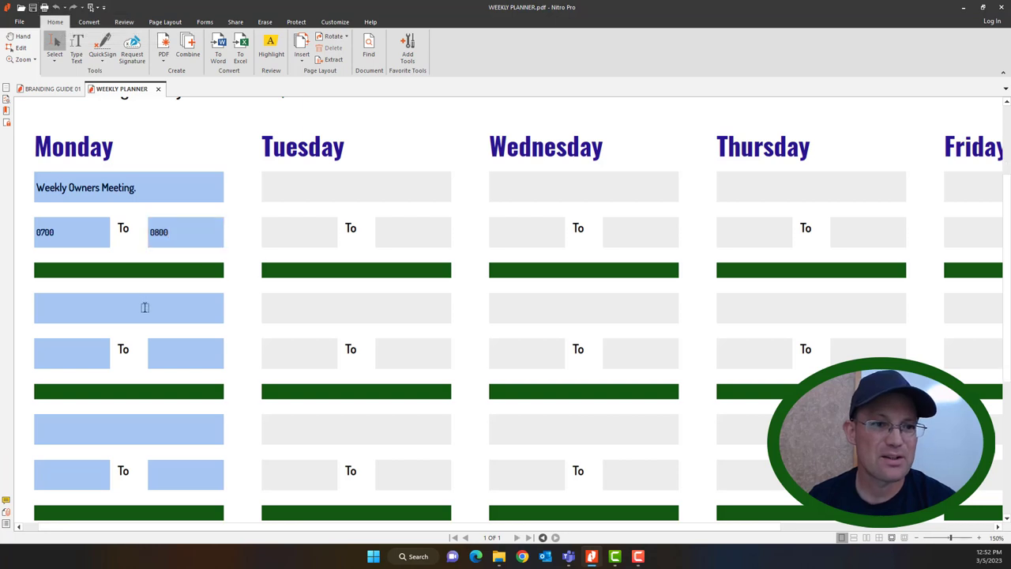
# Turn on the Multi-line option for the first wide text field below Monday's last green bar.
pyautogui.scroll(-3, 150, 316)
pyautogui.scroll(3, 156, 321)
pyautogui.scroll(-7, 155, 324)
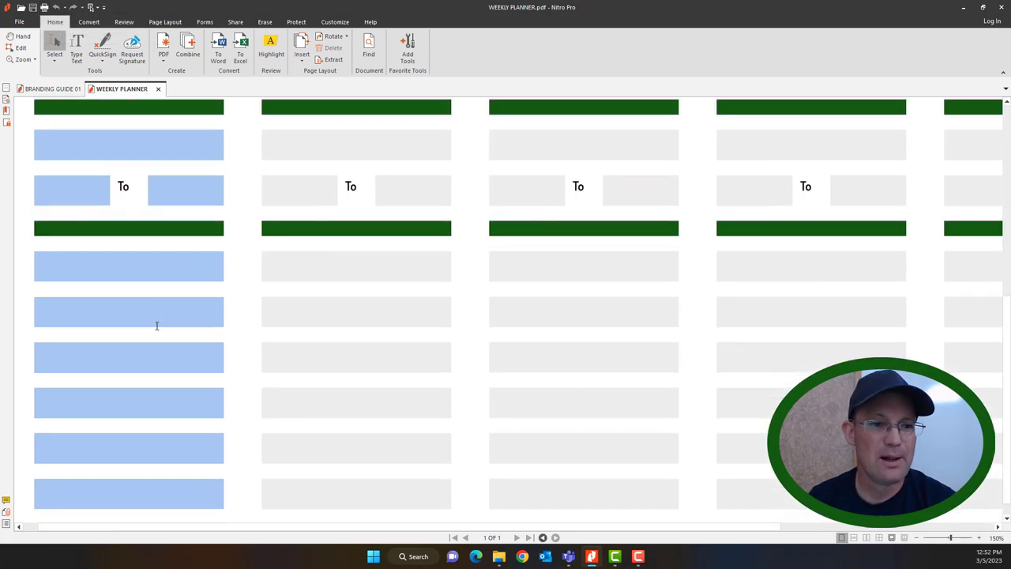
pyautogui.click(172, 22)
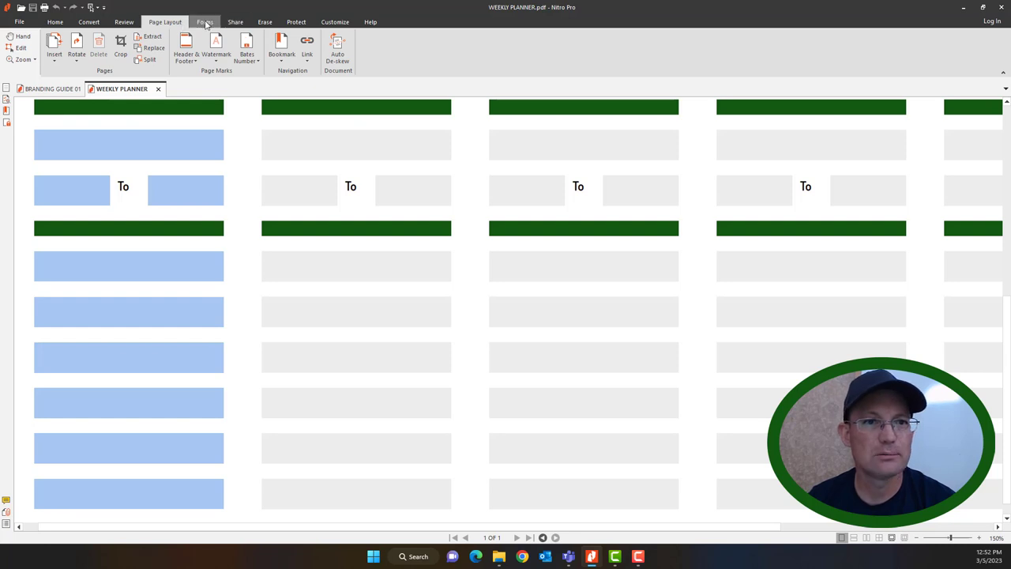
pyautogui.click(205, 22)
pyautogui.click(53, 49)
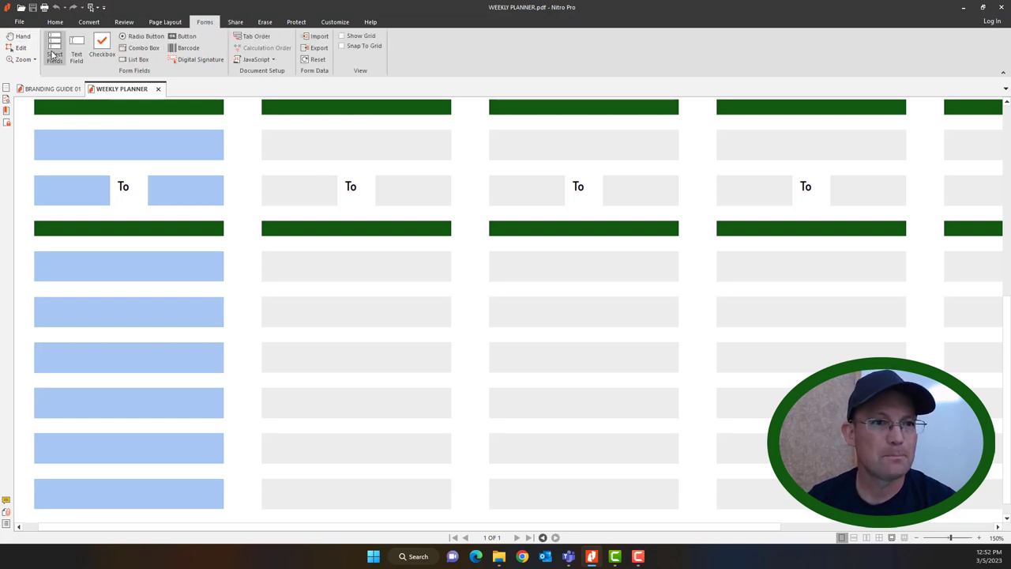
pyautogui.click(127, 270)
pyautogui.rightClick(129, 274)
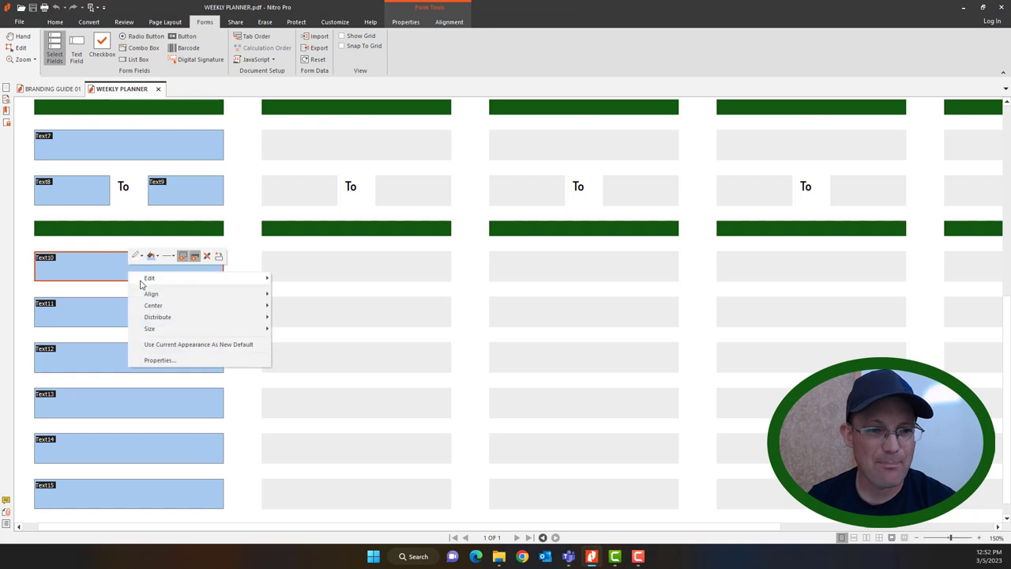
pyautogui.click(163, 361)
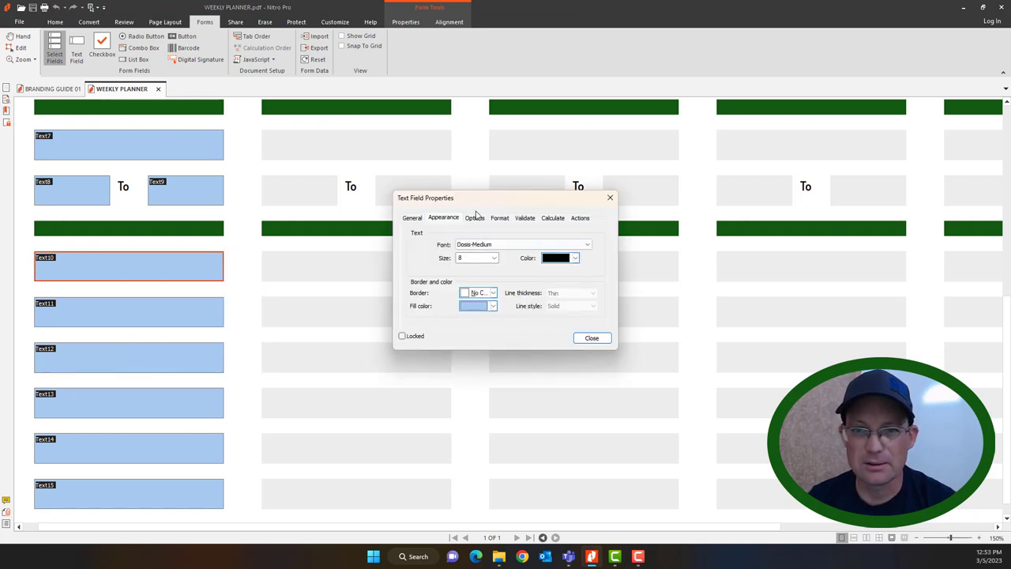
pyautogui.click(476, 218)
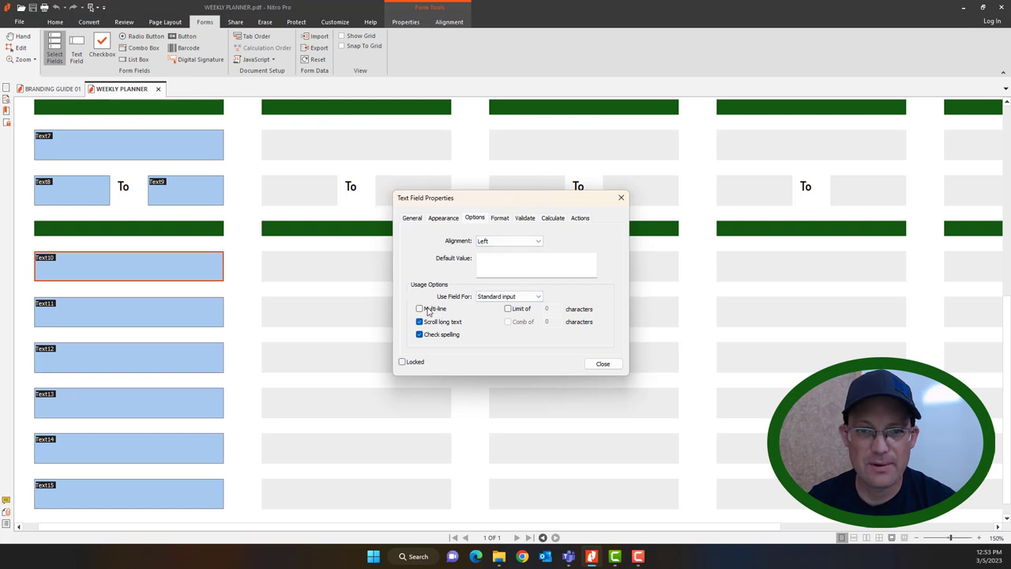
pyautogui.click(419, 309)
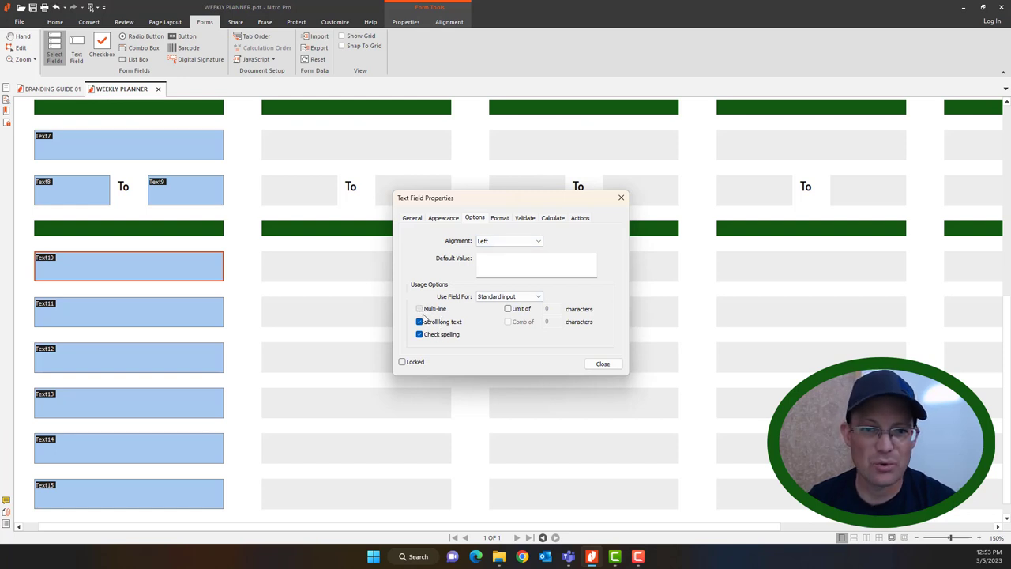
pyautogui.click(602, 364)
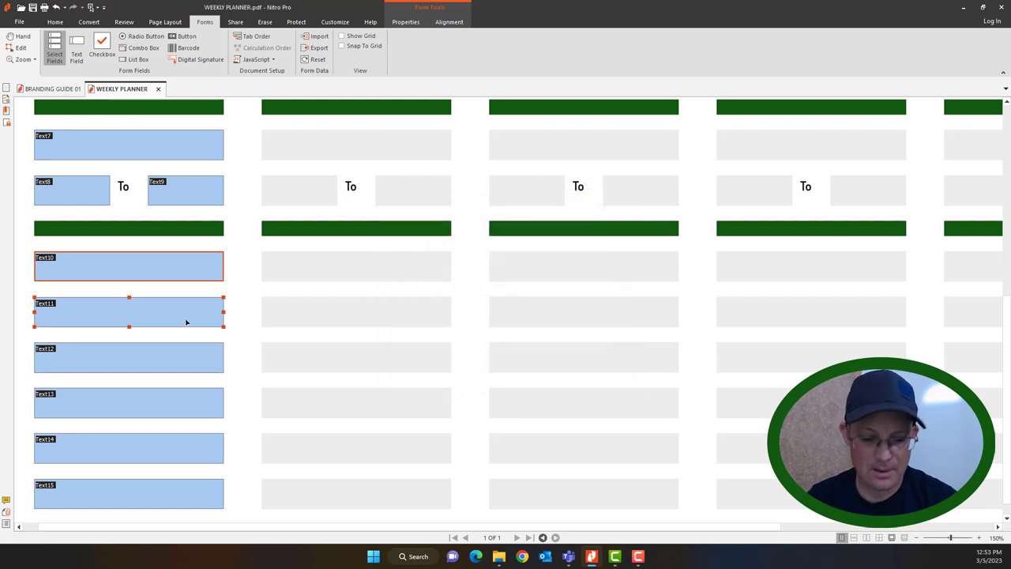
# Select Text7, Text10 and Text11 together, turn on Multi-line for all three, and recheck the option in their properties.
pyautogui.click(193, 189)
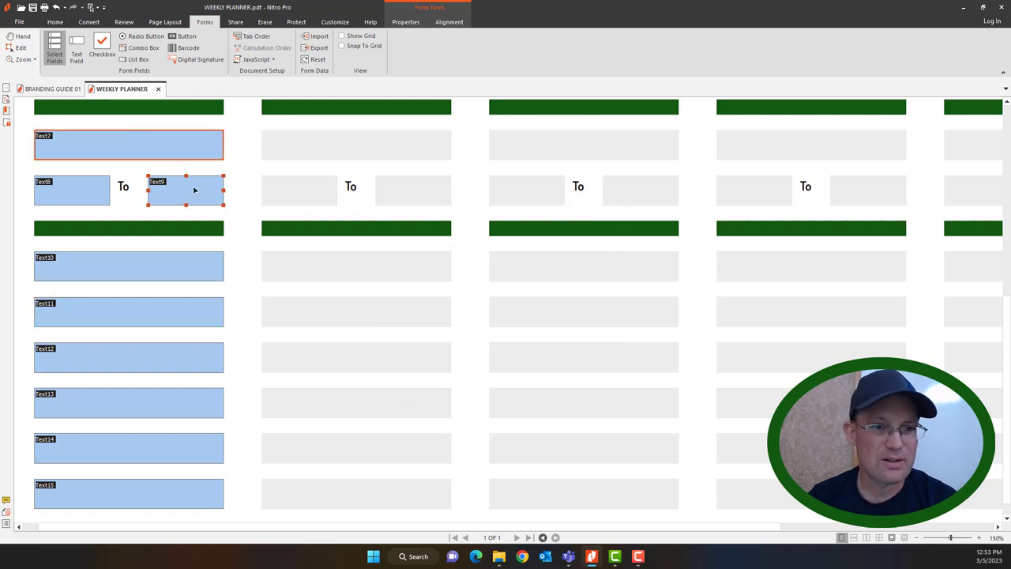
pyautogui.click(164, 313)
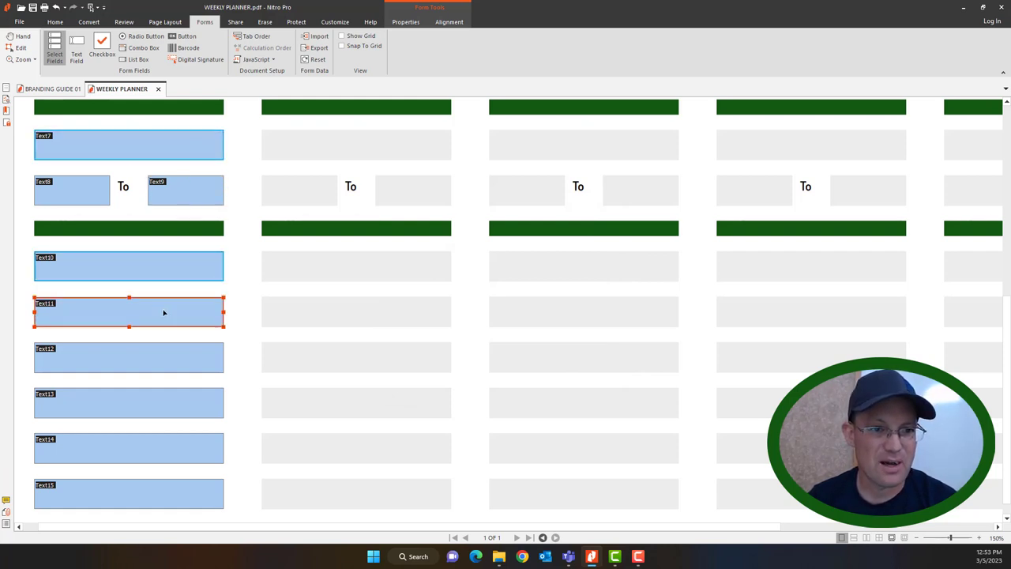
pyautogui.rightClick(166, 279)
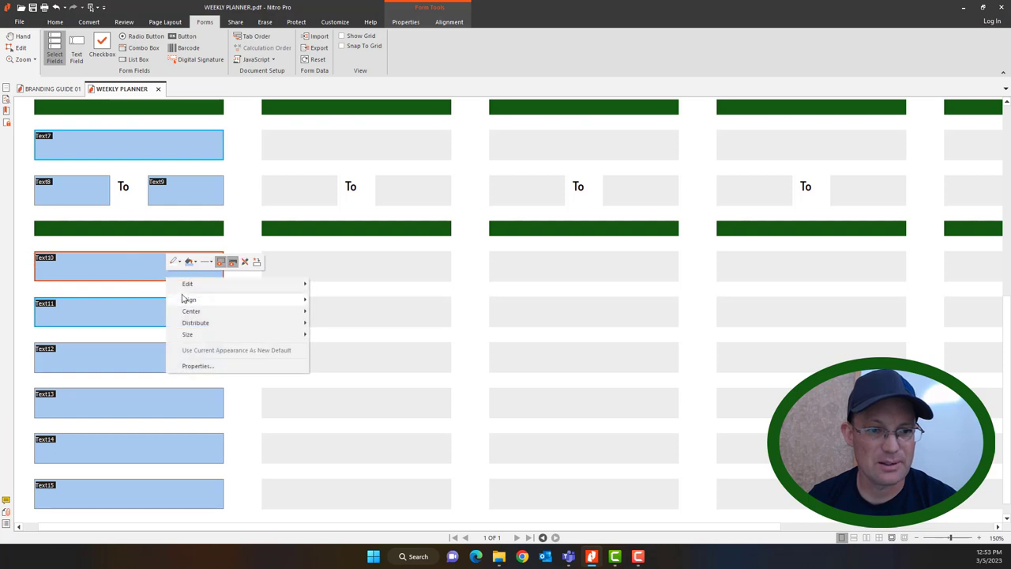
pyautogui.click(126, 320)
pyautogui.rightClick(126, 320)
pyautogui.click(176, 409)
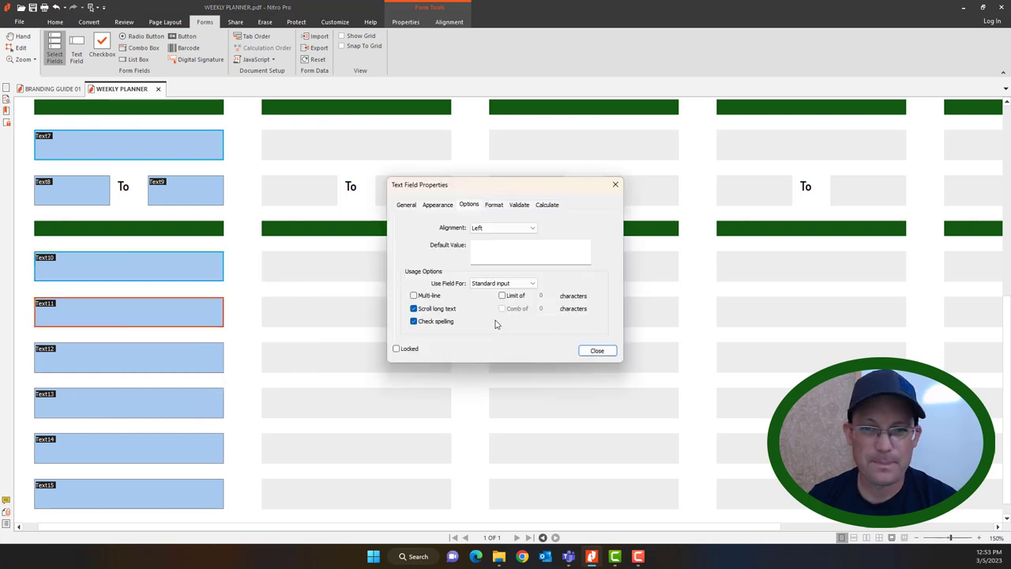
pyautogui.click(414, 296)
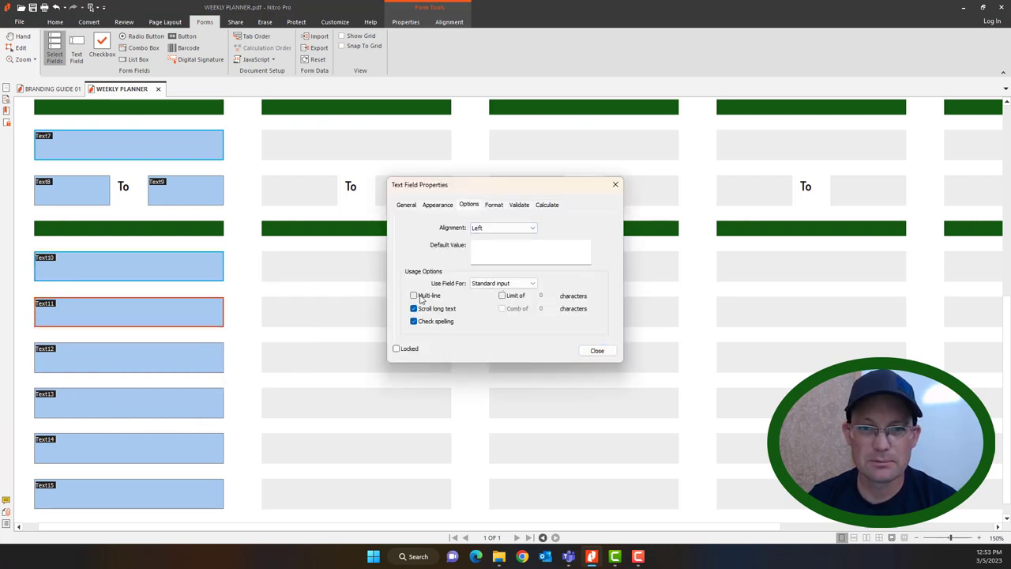
pyautogui.click(597, 350)
pyautogui.rightClick(75, 144)
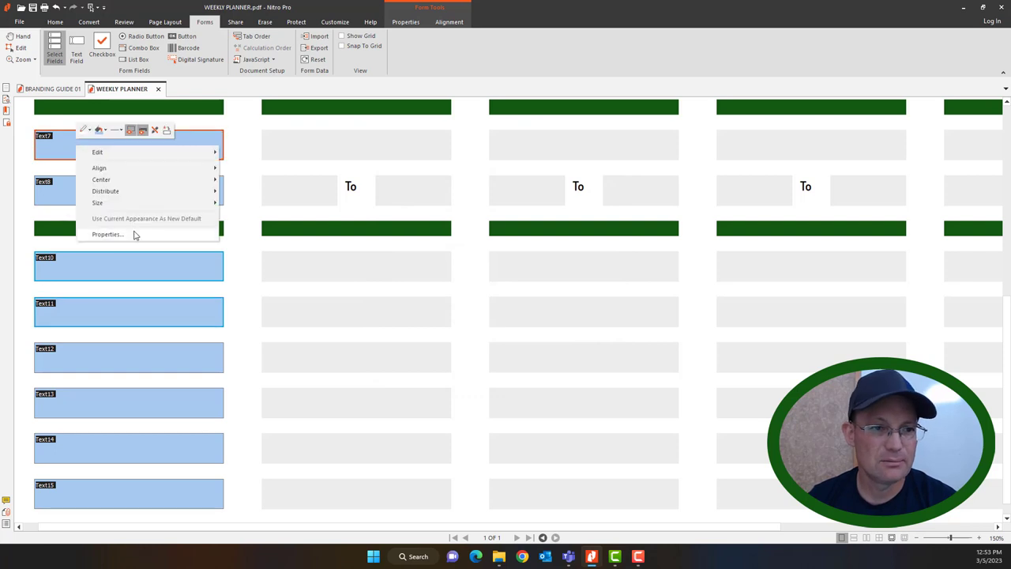
pyautogui.click(132, 236)
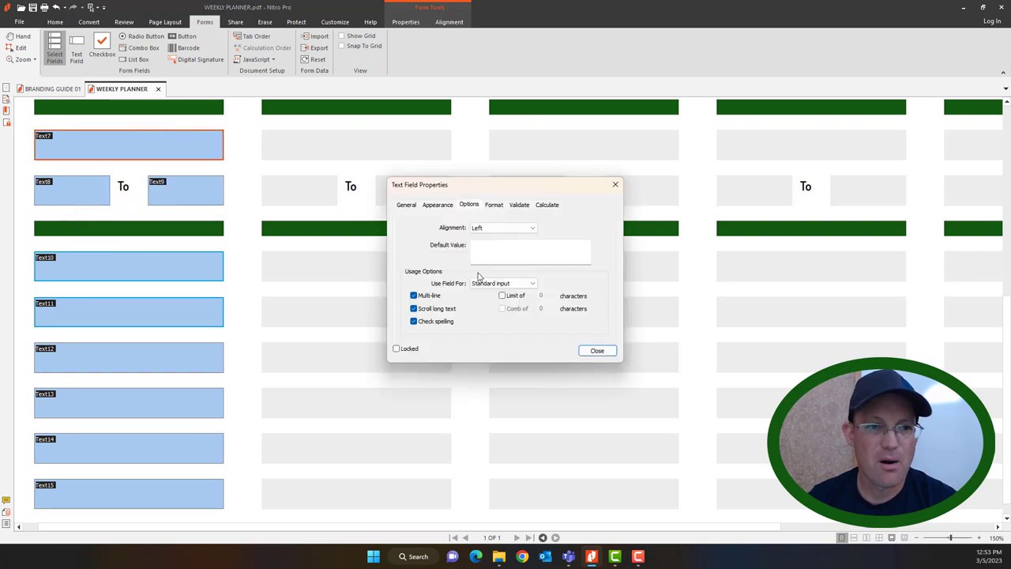
pyautogui.click(597, 350)
# Turn on Multi-line for the third and fourth wide fields below Monday's last green bar.
pyautogui.scroll(-1, 79, 363)
pyautogui.click(141, 296)
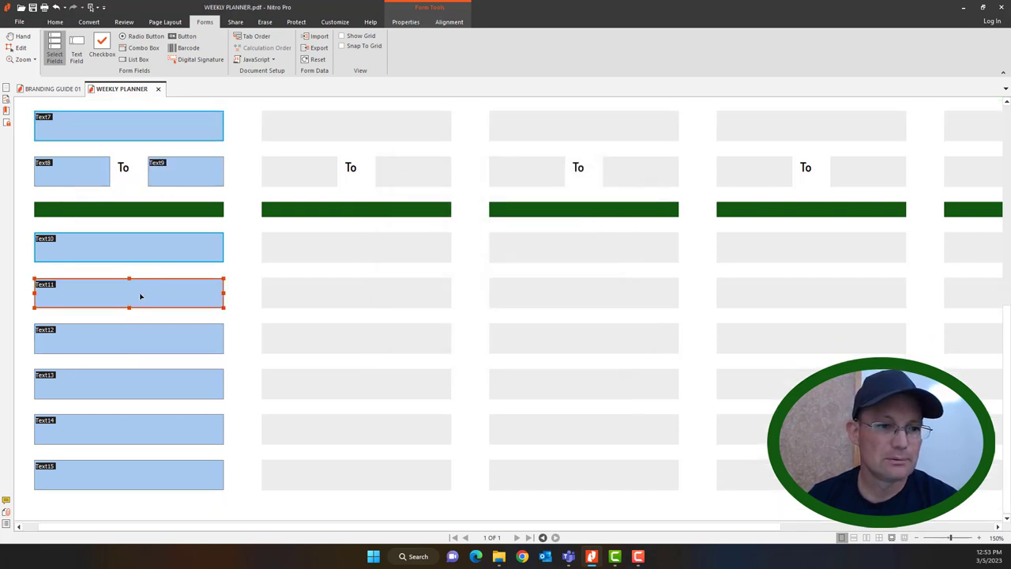
pyautogui.rightClick(140, 343)
pyautogui.click(166, 430)
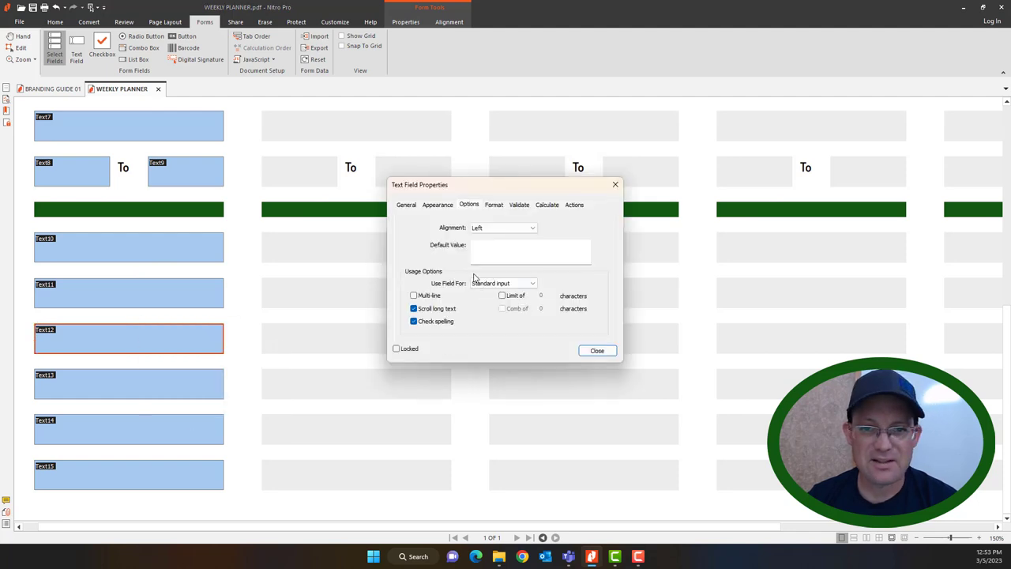
pyautogui.click(413, 295)
pyautogui.click(141, 393)
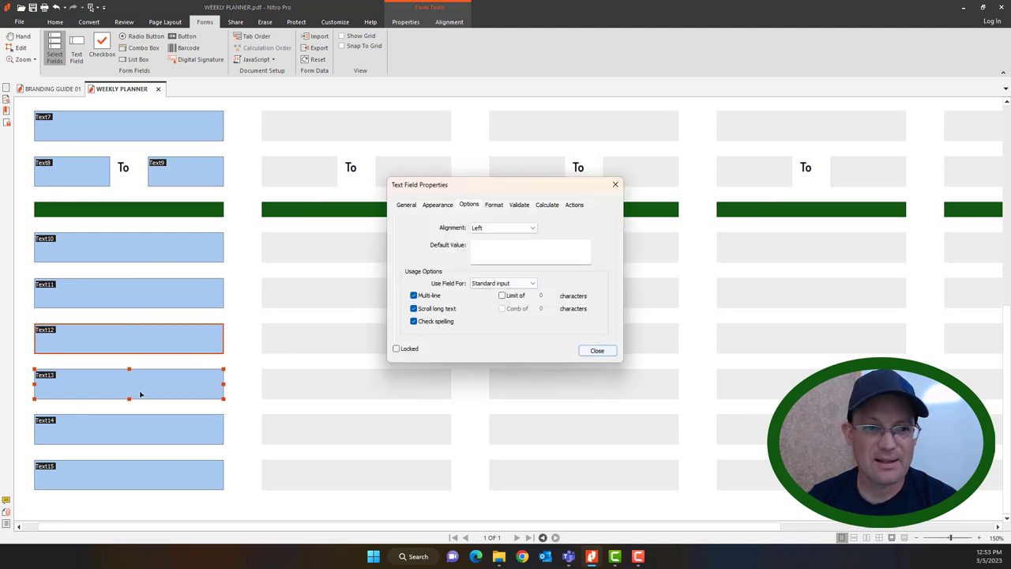
pyautogui.click(413, 295)
# Turn on Multi-line for Monday's last two wide fields, and finish editing field properties.
pyautogui.click(193, 436)
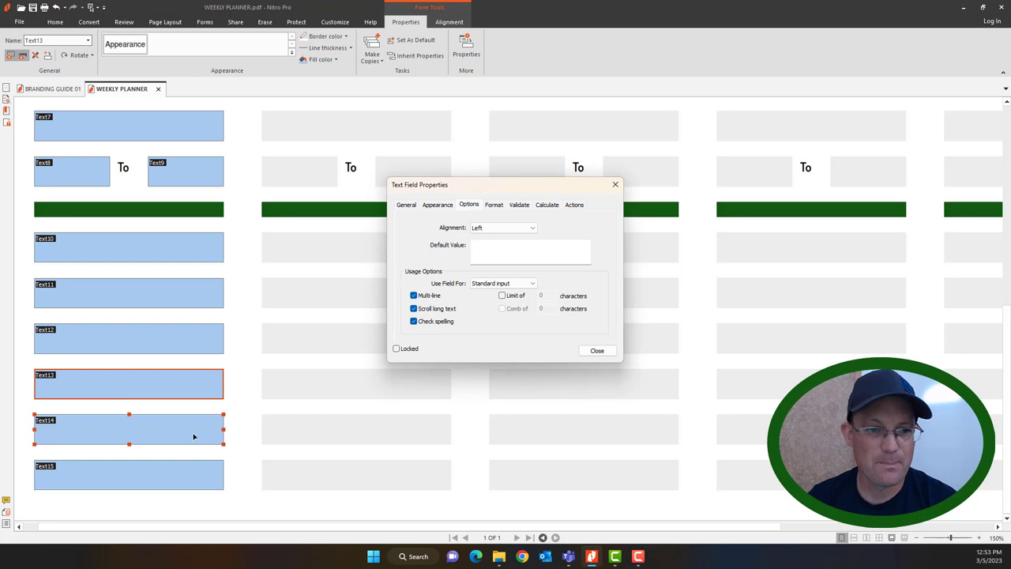
pyautogui.click(415, 296)
pyautogui.click(218, 470)
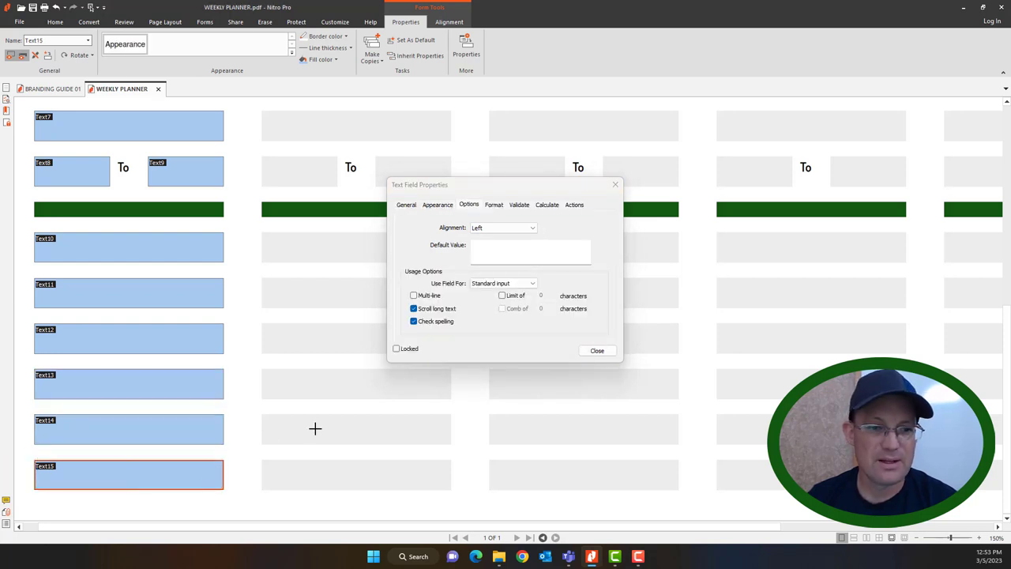
pyautogui.click(414, 295)
pyautogui.click(103, 290)
pyautogui.click(118, 259)
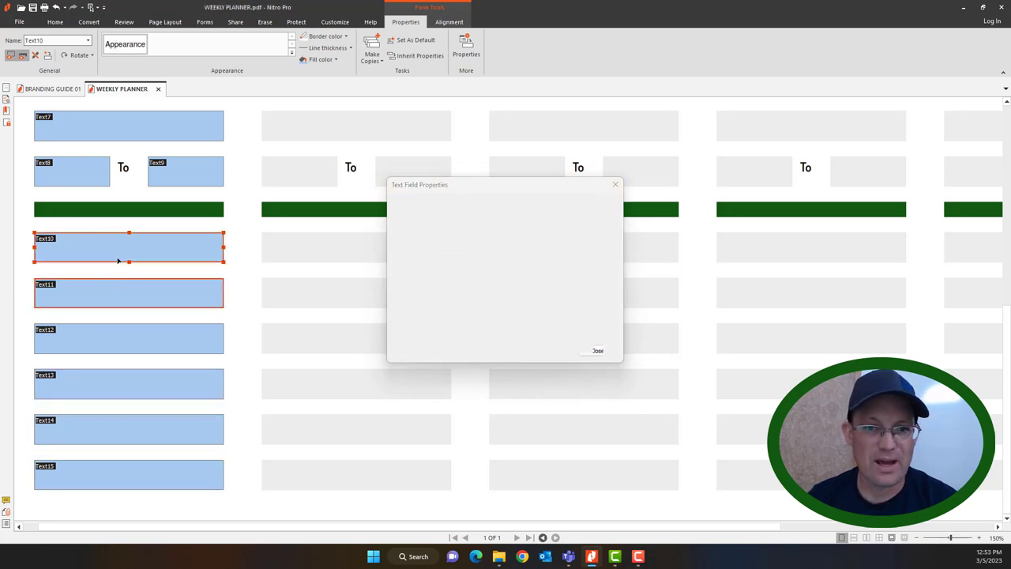
pyautogui.click(598, 350)
# Make the appearance of the first wide field below Monday's last green bar the new default for text fields.
pyautogui.scroll(5, 269, 286)
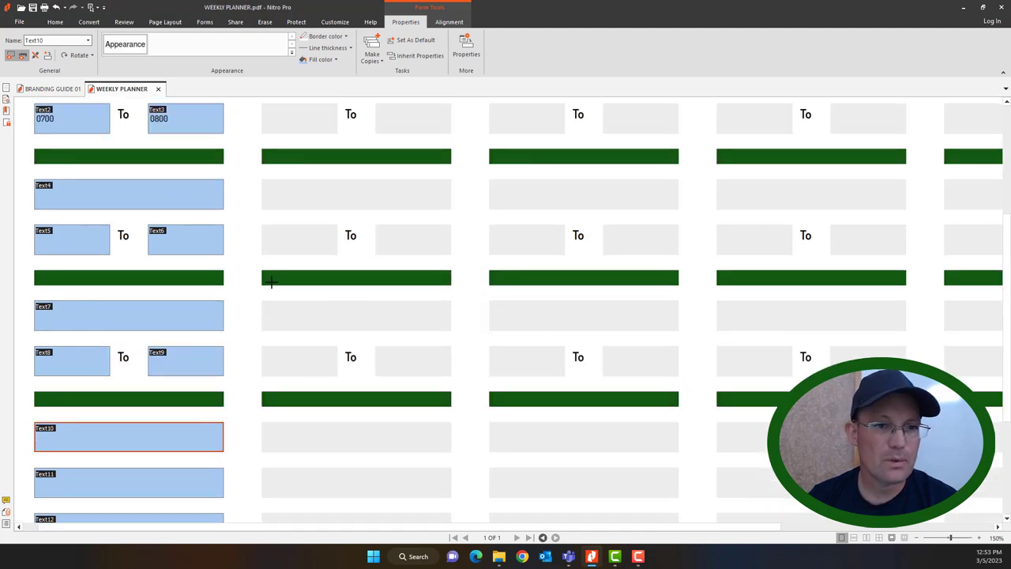
pyautogui.scroll(3, 272, 282)
pyautogui.scroll(-5, 271, 282)
pyautogui.rightClick(162, 376)
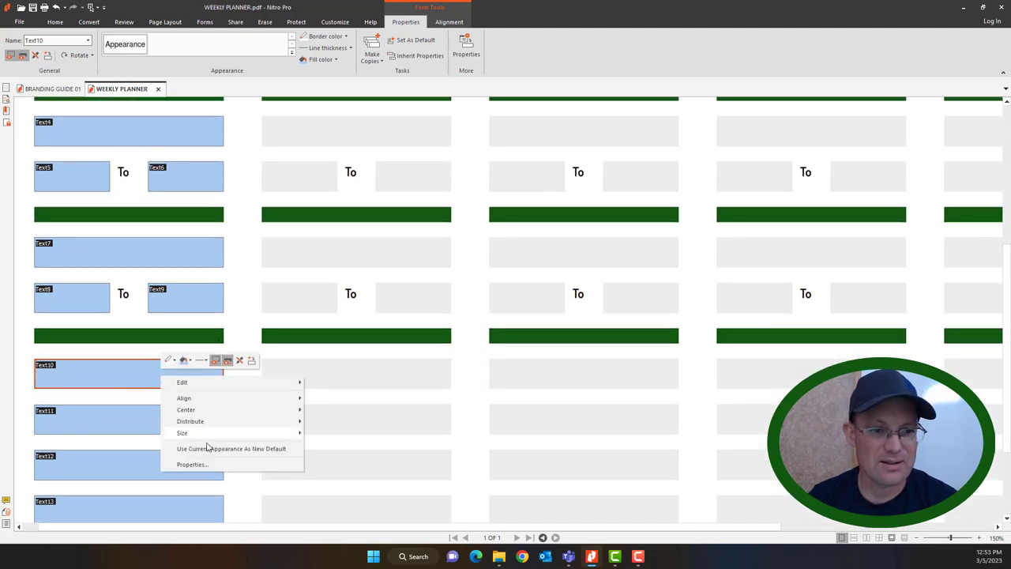
pyautogui.click(235, 453)
# Turn on the form grid and snapping, and draw a text field over Tuesday's first wide box below the last green bar.
pyautogui.scroll(-3, 350, 336)
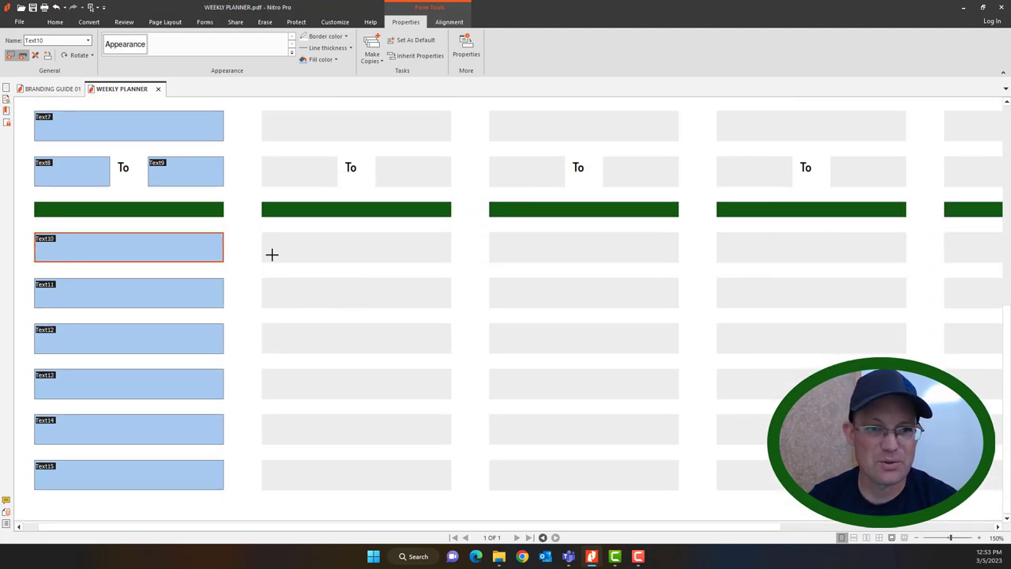
pyautogui.click(264, 232)
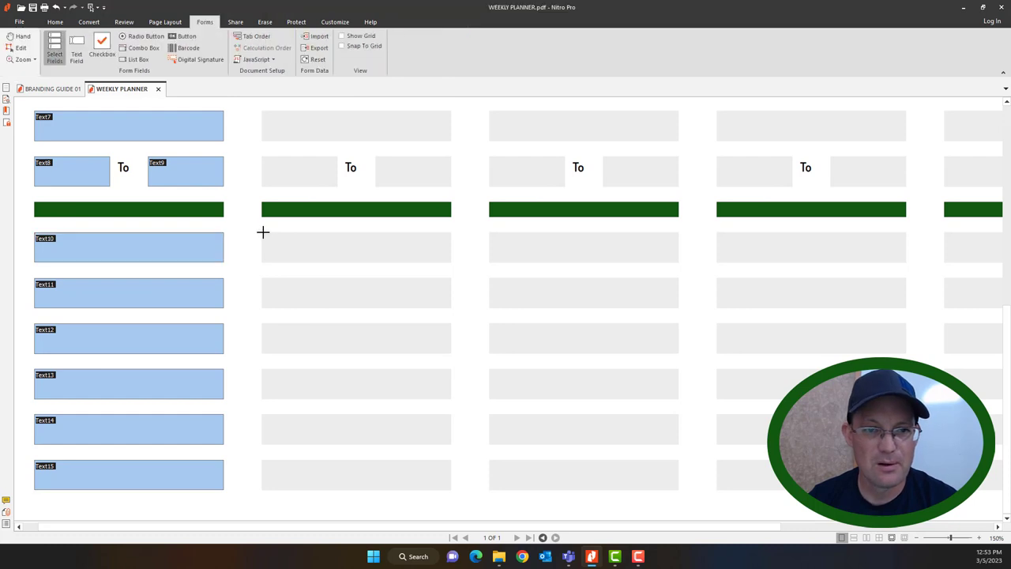
pyautogui.click(353, 45)
pyautogui.click(356, 36)
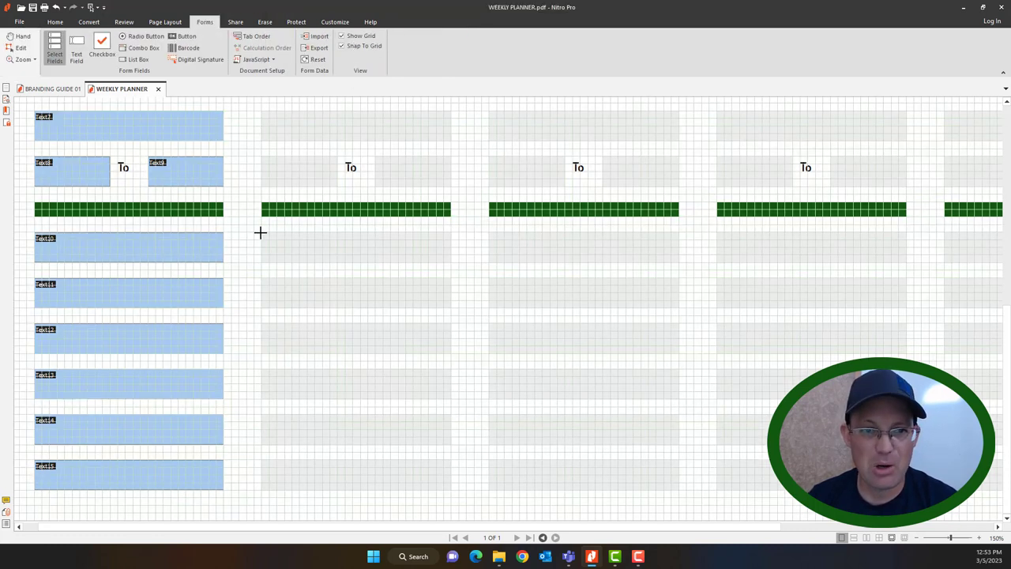
pyautogui.moveTo(261, 232); pyautogui.dragTo(443, 258)
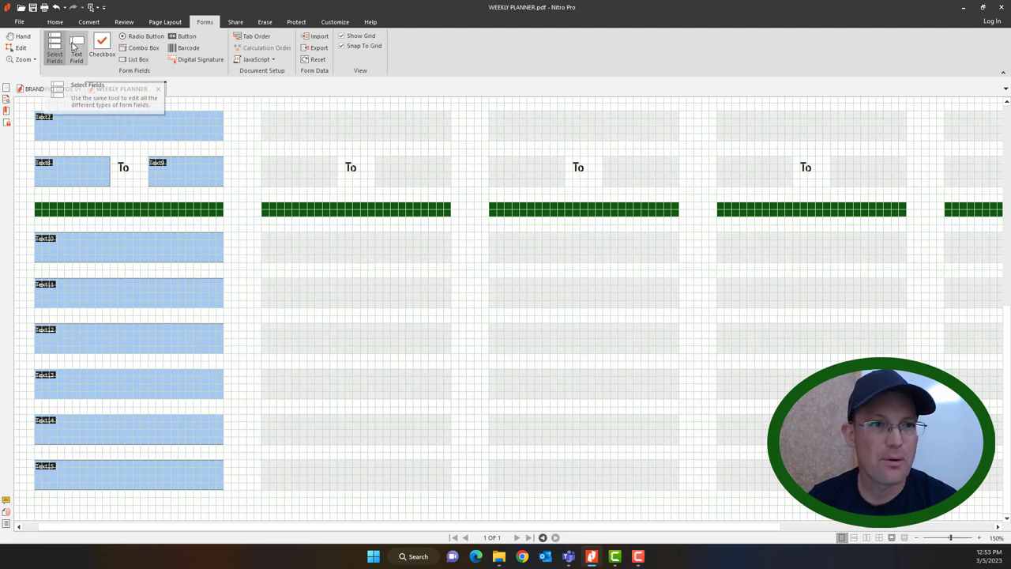
pyautogui.click(76, 51)
pyautogui.moveTo(262, 230); pyautogui.dragTo(452, 262)
# Turn on Multi-line for the new Tuesday field, keeping its use as Standard input.
pyautogui.rightClick(433, 253)
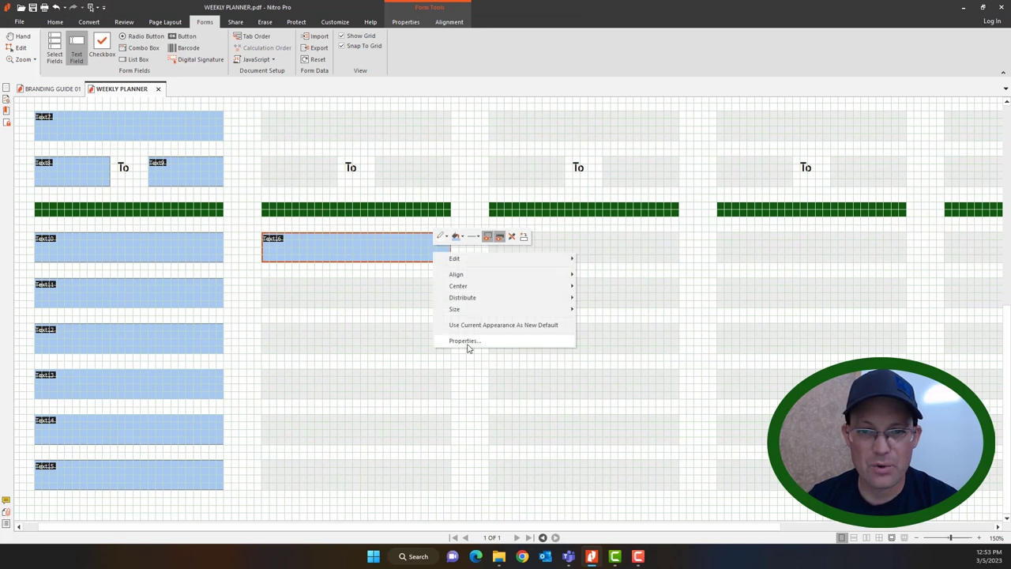
pyautogui.click(467, 343)
pyautogui.click(413, 295)
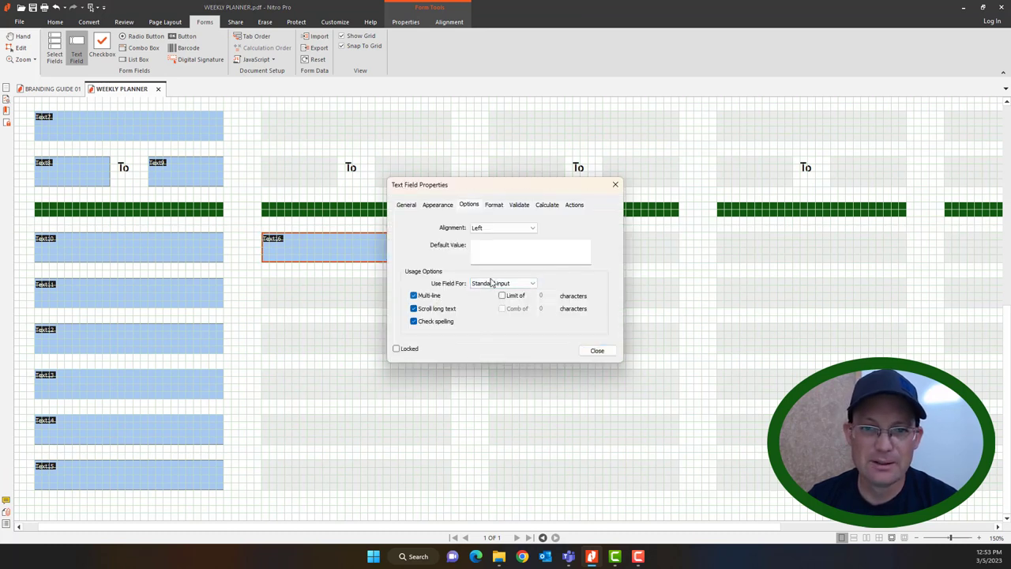
pyautogui.click(494, 284)
pyautogui.click(494, 288)
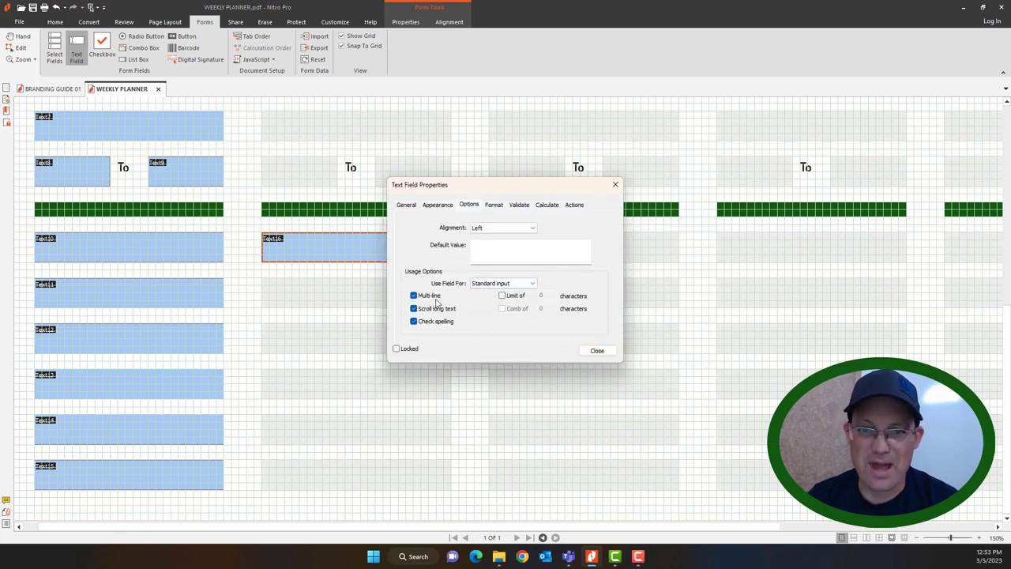
pyautogui.click(598, 350)
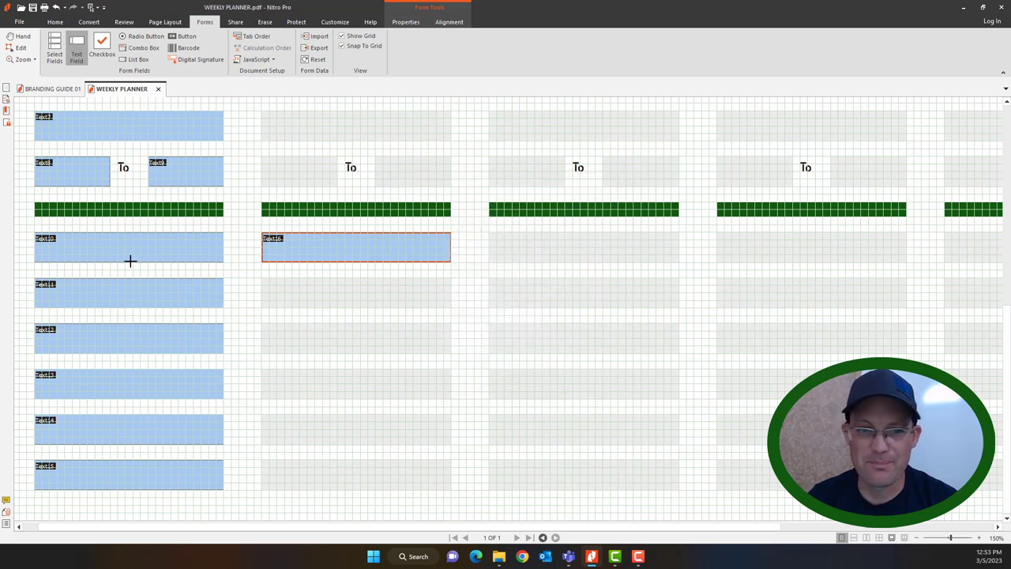
# Draw a tall text field over the full height of the first vertical box beside the Friday column.
pyautogui.scroll(-3, 543, 233)
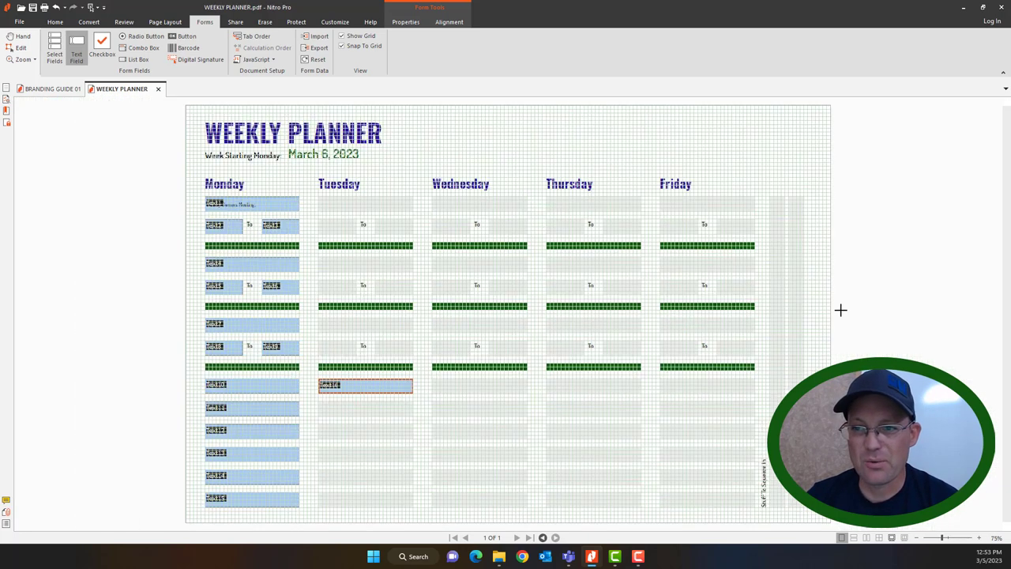
pyautogui.press('Escape')
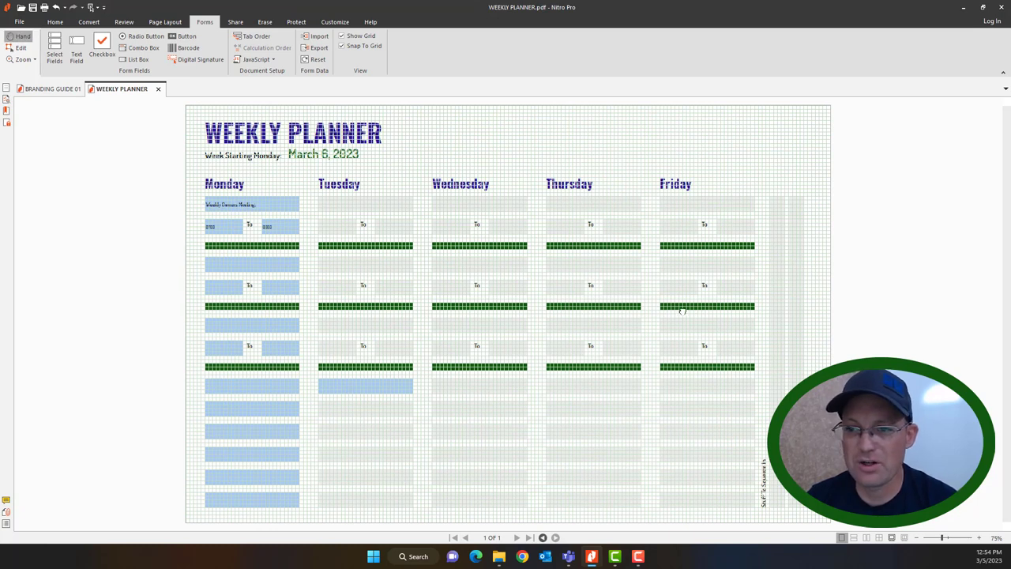
pyautogui.click(77, 49)
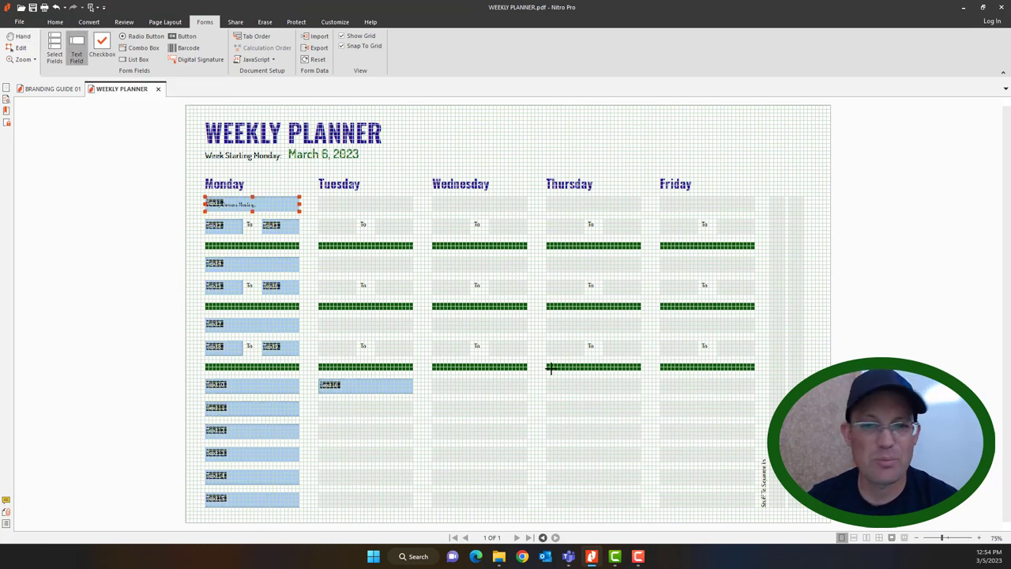
pyautogui.moveTo(769, 508)
pyautogui.mouseDown()
pyautogui.moveTo(813, 264)
pyautogui.moveTo(786, 188)
pyautogui.moveTo(785, 197)
pyautogui.mouseUp()
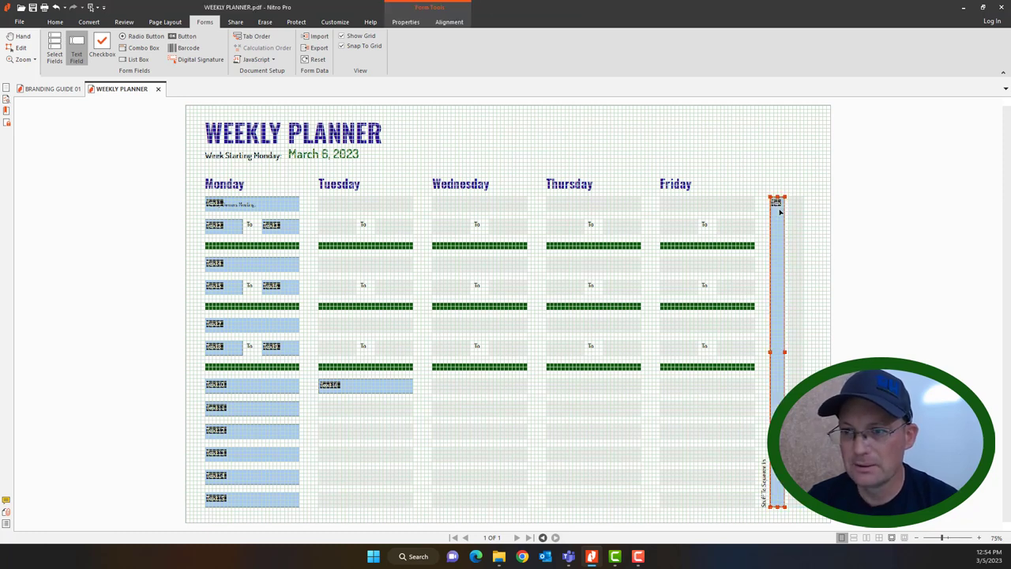
# Turn on Multi-line for the tall vertical text field beside the Friday column and set its rotation to 90 degrees.
pyautogui.rightClick(783, 199)
pyautogui.click(802, 298)
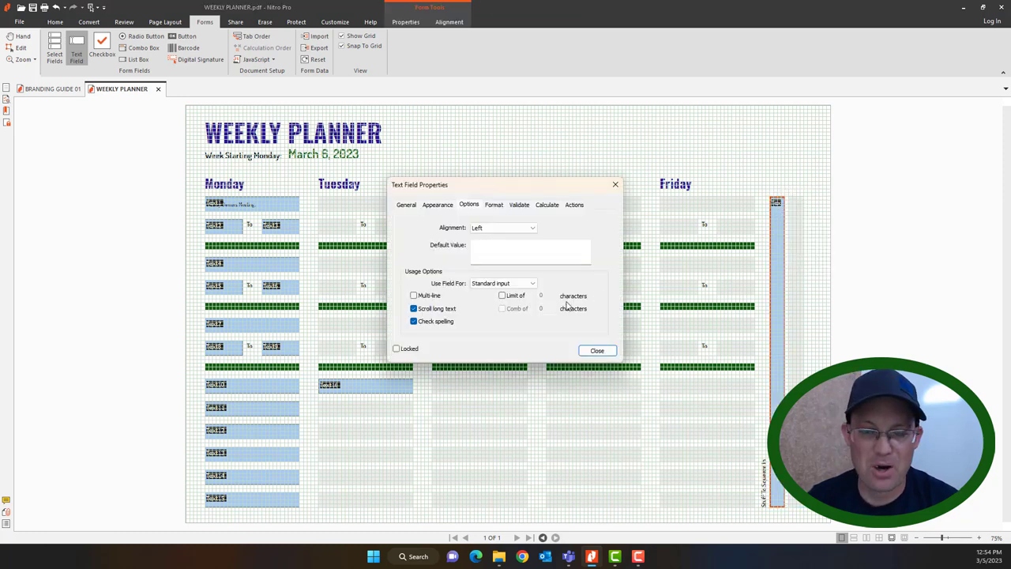
pyautogui.click(432, 298)
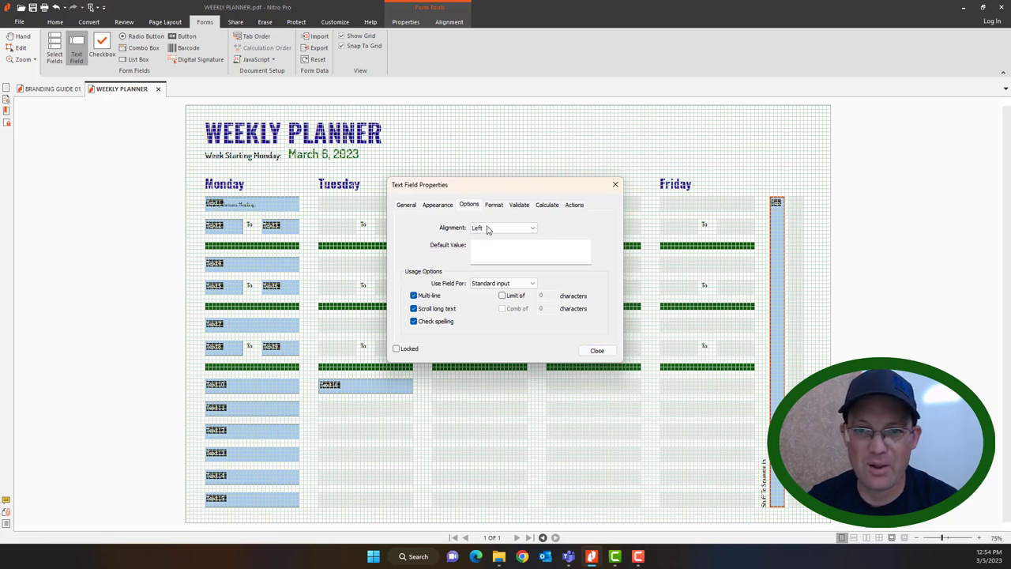
pyautogui.click(431, 206)
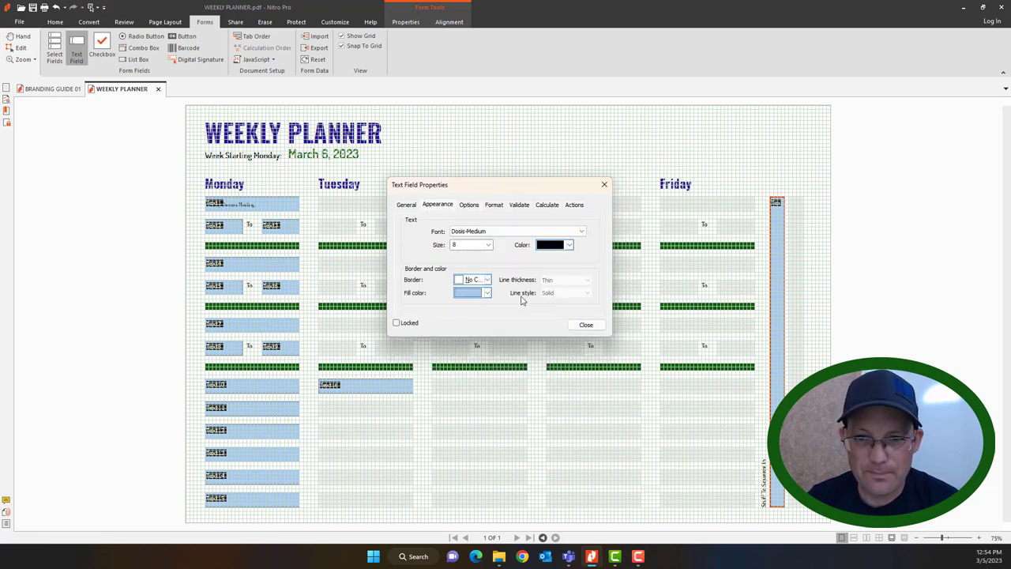
pyautogui.click(408, 207)
pyautogui.click(484, 297)
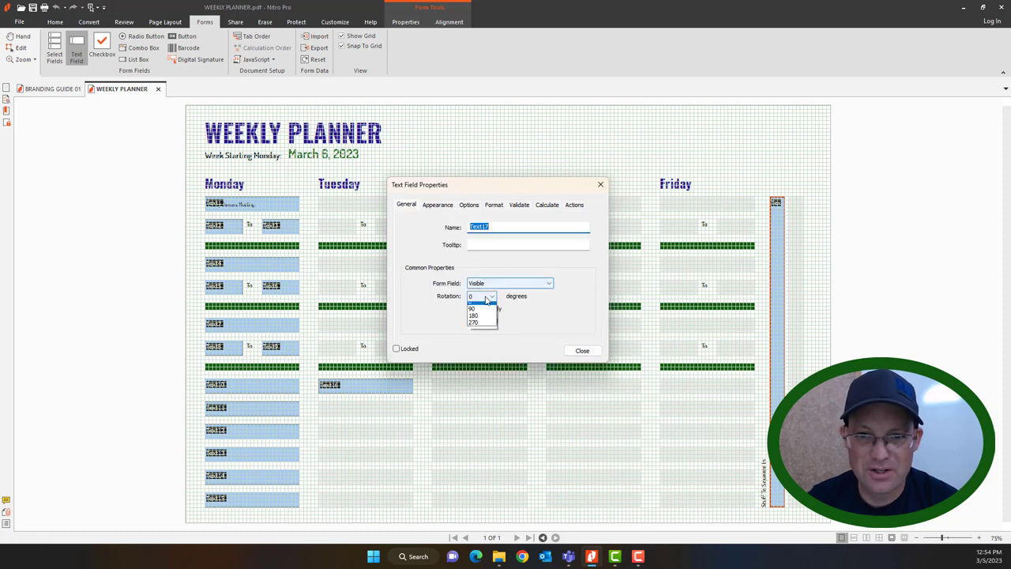
pyautogui.click(479, 309)
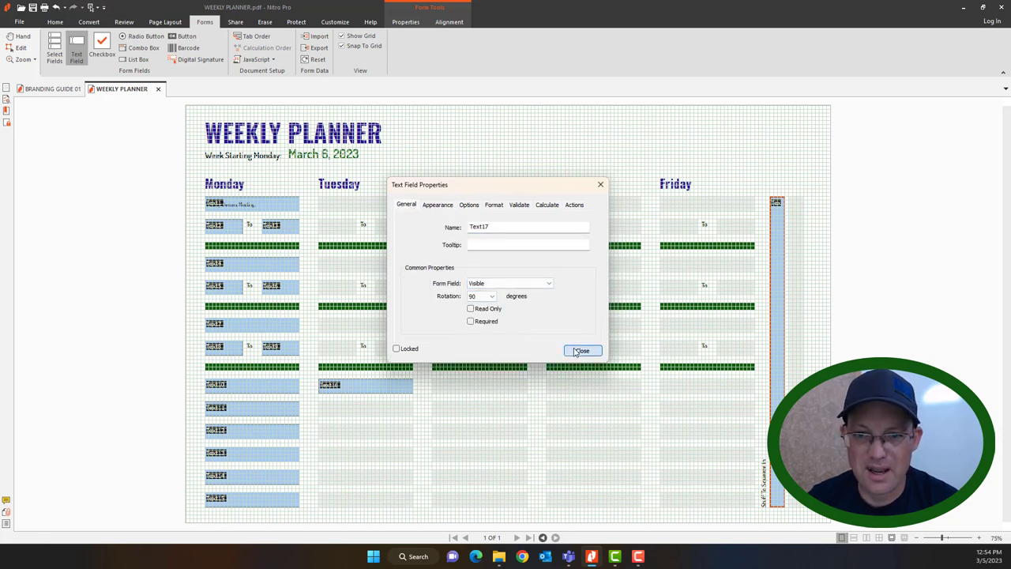
pyautogui.click(583, 350)
# Turn off the form grid and grid snapping, and switch to the Select tool for filling in the form.
pyautogui.click(342, 40)
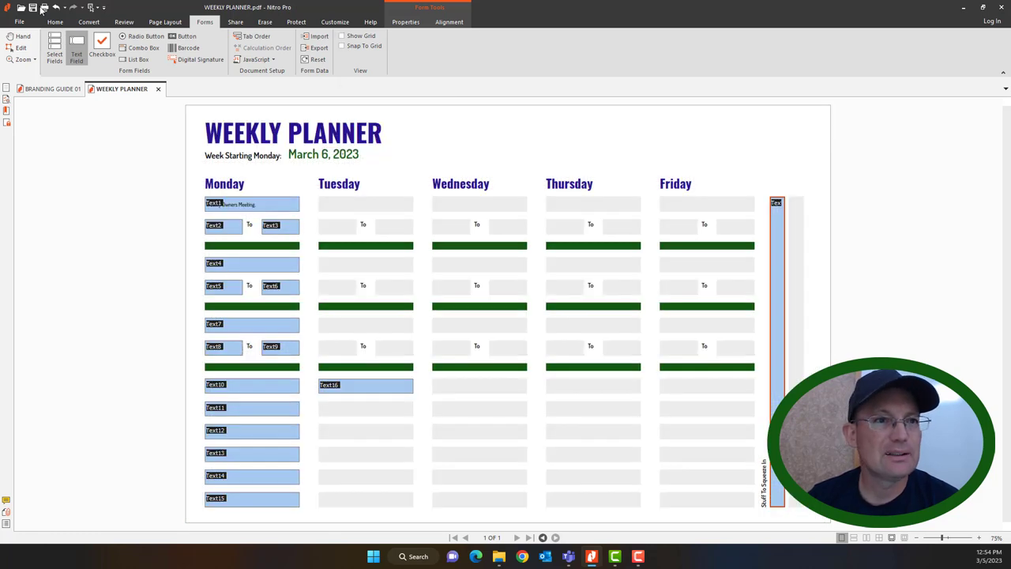
pyautogui.click(781, 500)
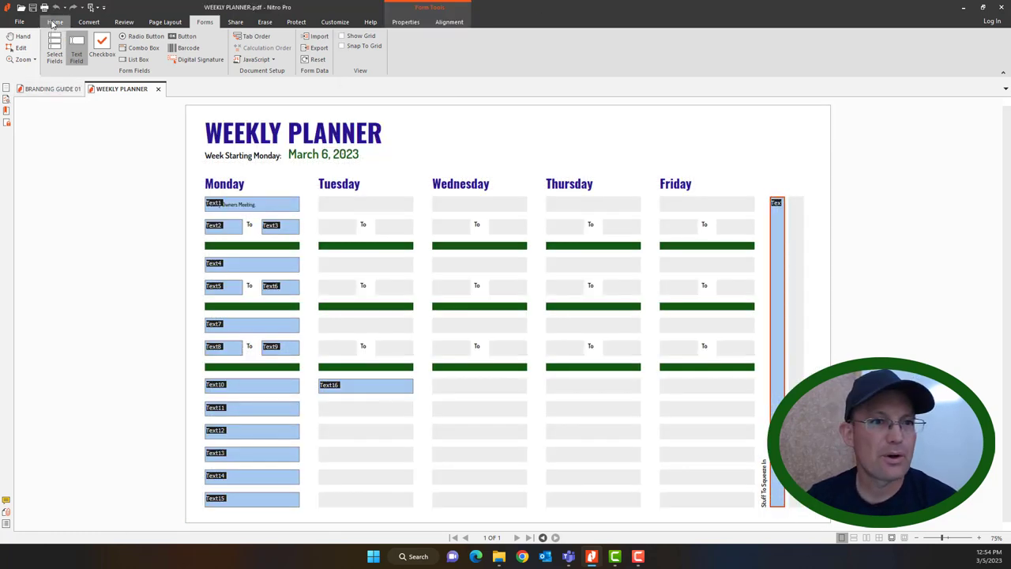
pyautogui.click(54, 21)
pyautogui.click(55, 51)
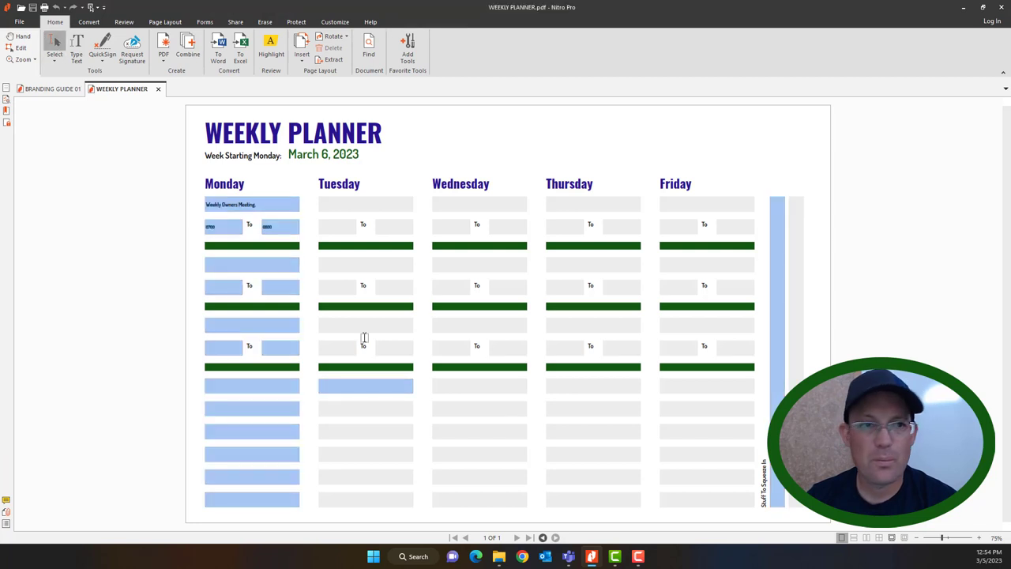
# Enter a trial note ending in "do this wek." in the rotated vertical field and inspect its text up close.
pyautogui.click(777, 498)
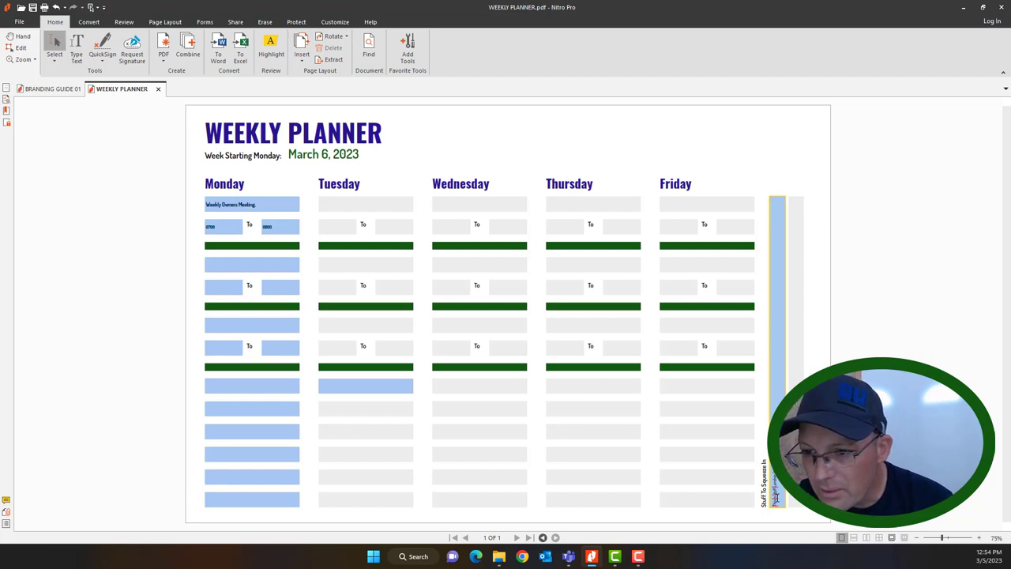
pyautogui.scroll(10, 804, 543)
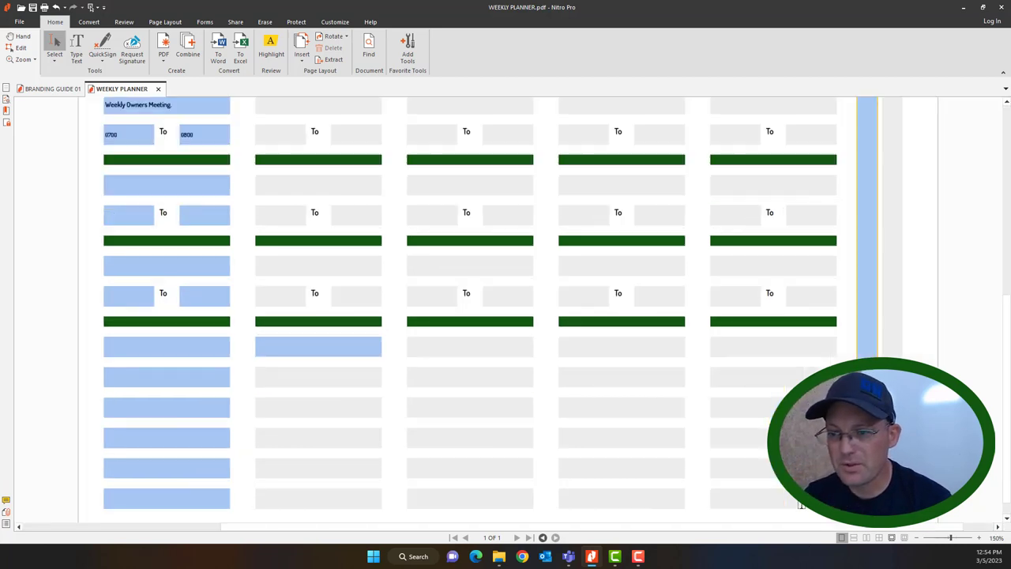
pyautogui.scroll(-4, 805, 544)
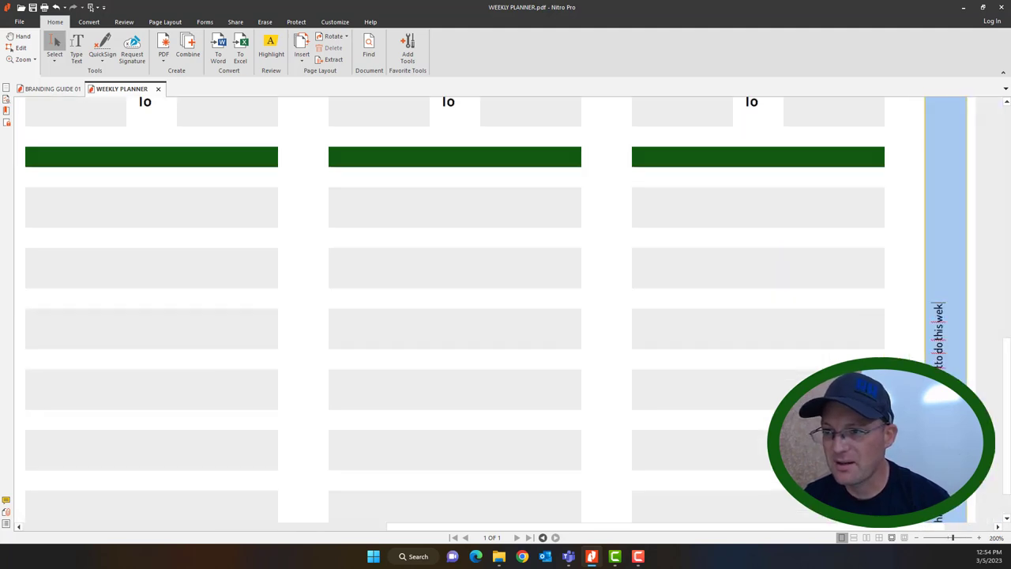
pyautogui.press('Escape')
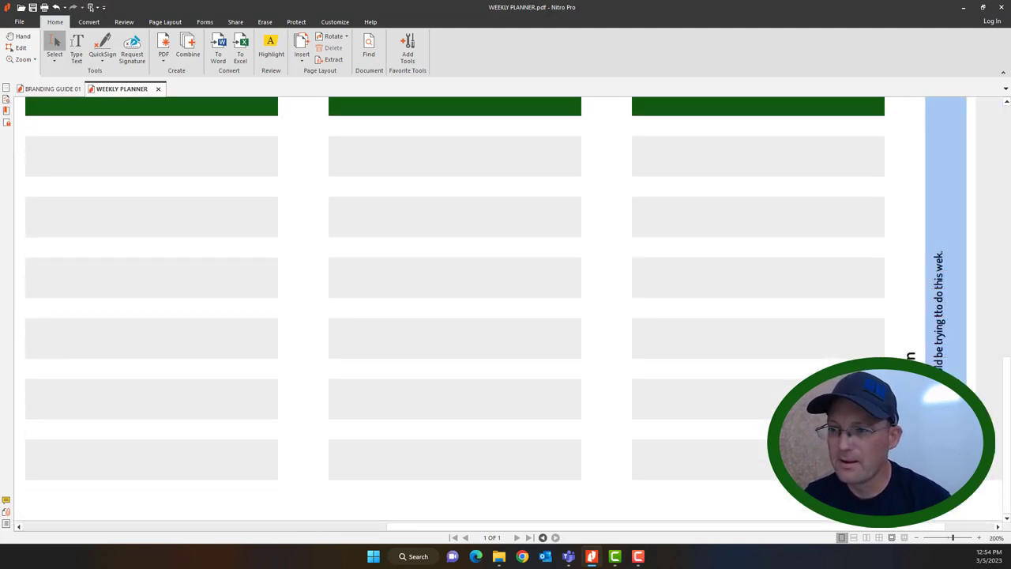
pyautogui.scroll(2, 505, 308)
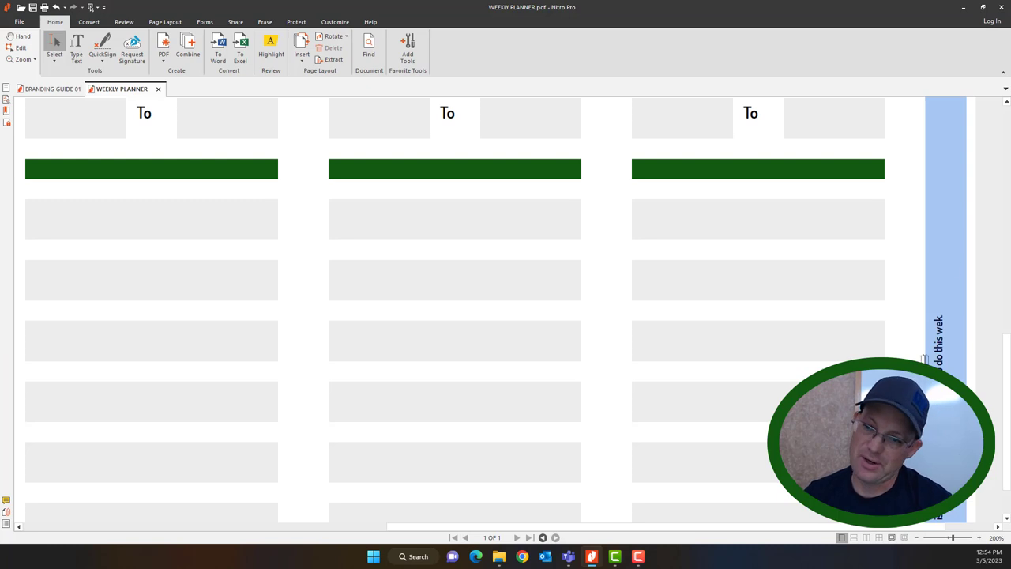
pyautogui.scroll(-3, 925, 360)
pyautogui.scroll(2, 276, 167)
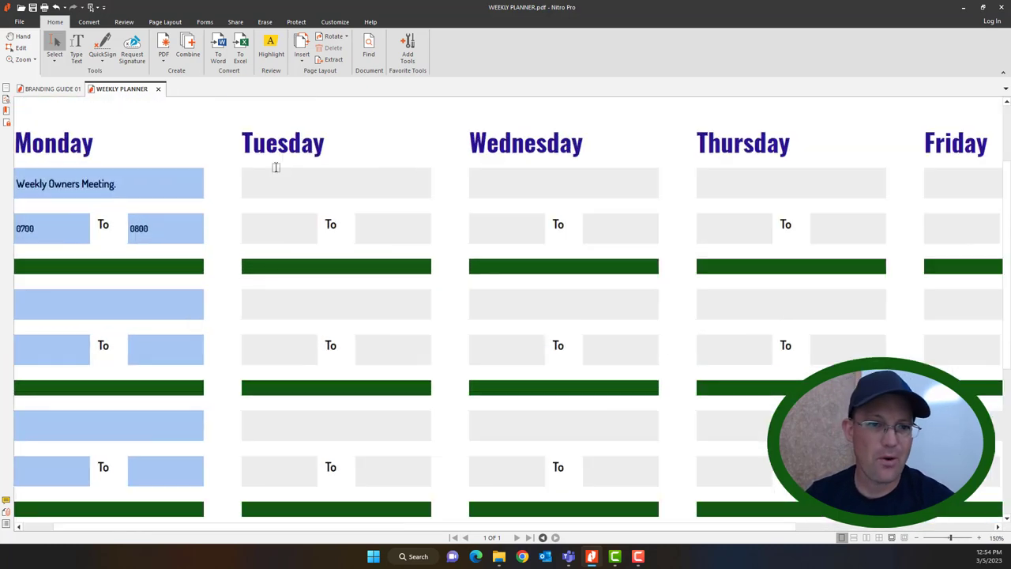
pyautogui.scroll(-2, 276, 167)
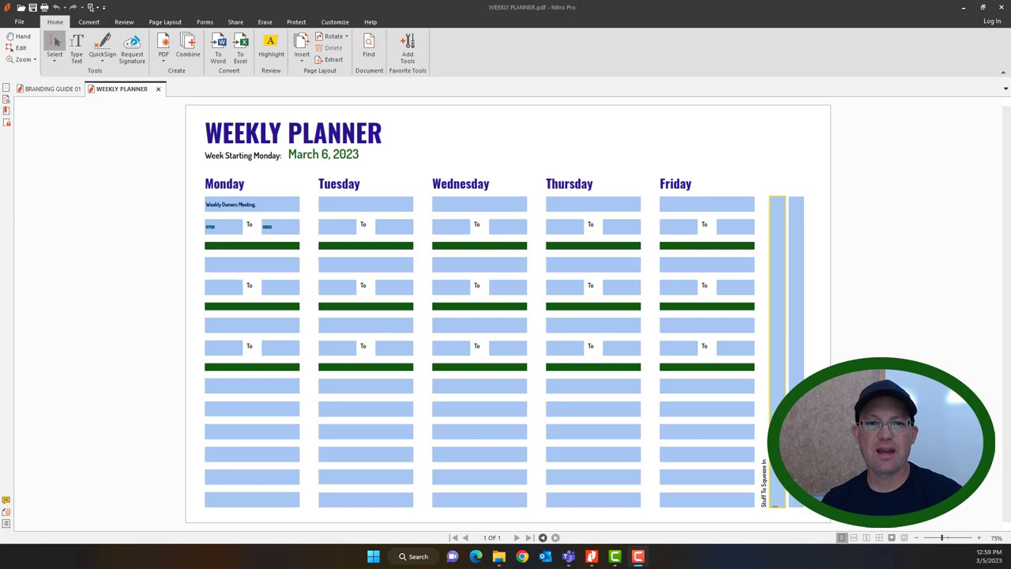
# Enter "Project Coordinator Meeting" in Tuesday's first wide box and fill in the start time box below it.
pyautogui.click(358, 204)
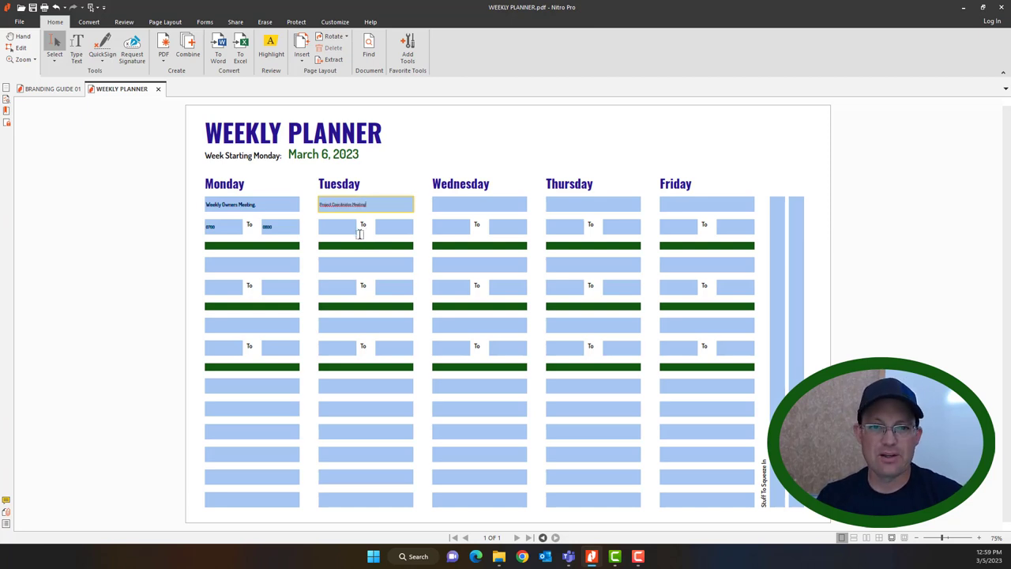
pyautogui.click(344, 226)
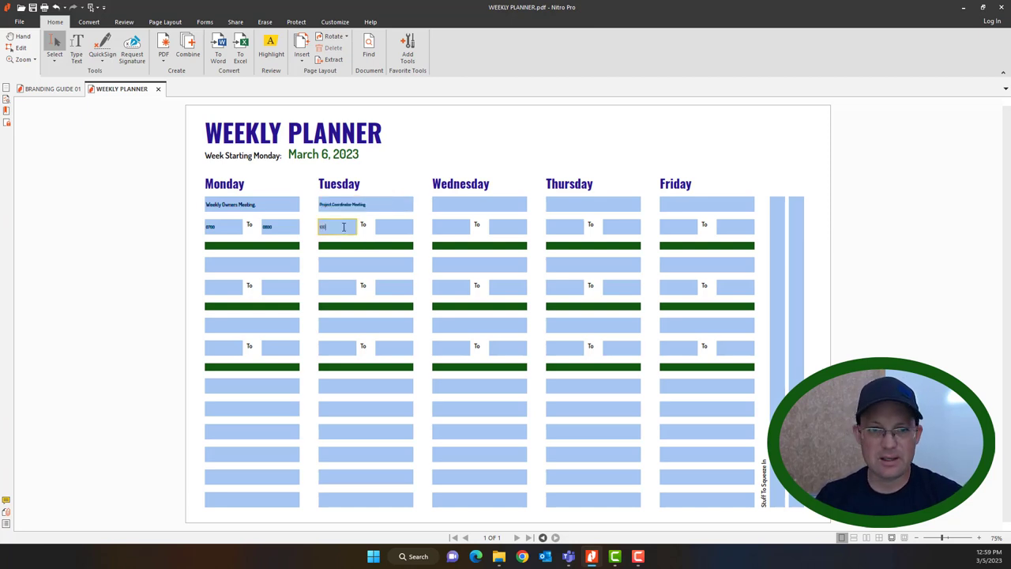